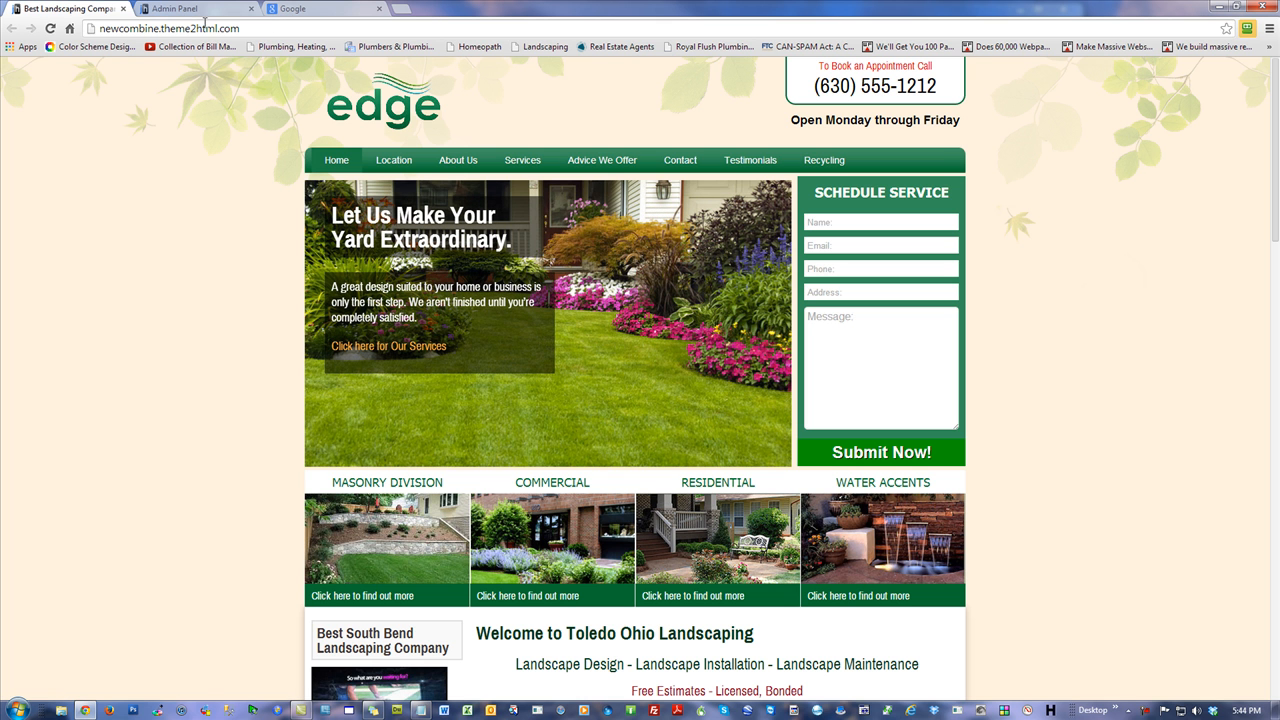
Load the theme2html.com home page in place of the newcombine subdomain
left_click(110, 29)
left_click(110, 29)
double_click(110, 29)
key("BackSpace")
key("Return")
left_click(1221, 120)
Open the Real Estate theme demo from the Theme2HTML site and look over its home page down to the served cities
mouse_move(757, 87)
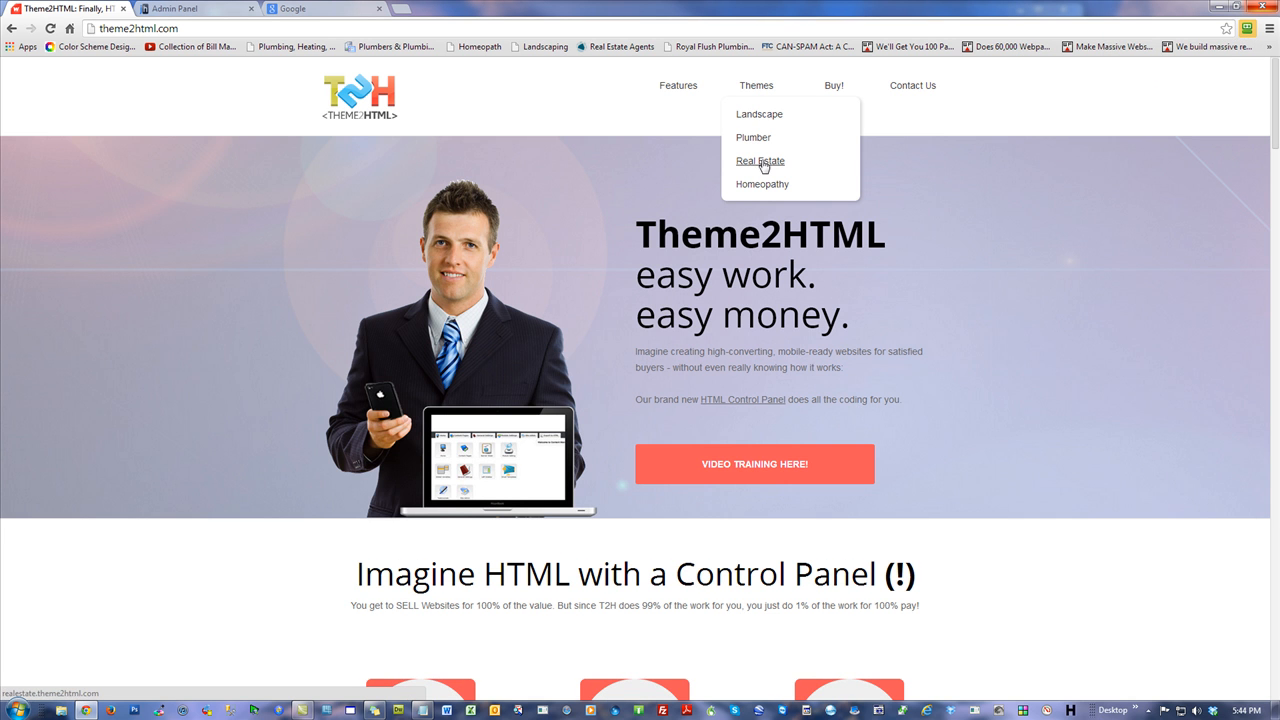
left_click(758, 162)
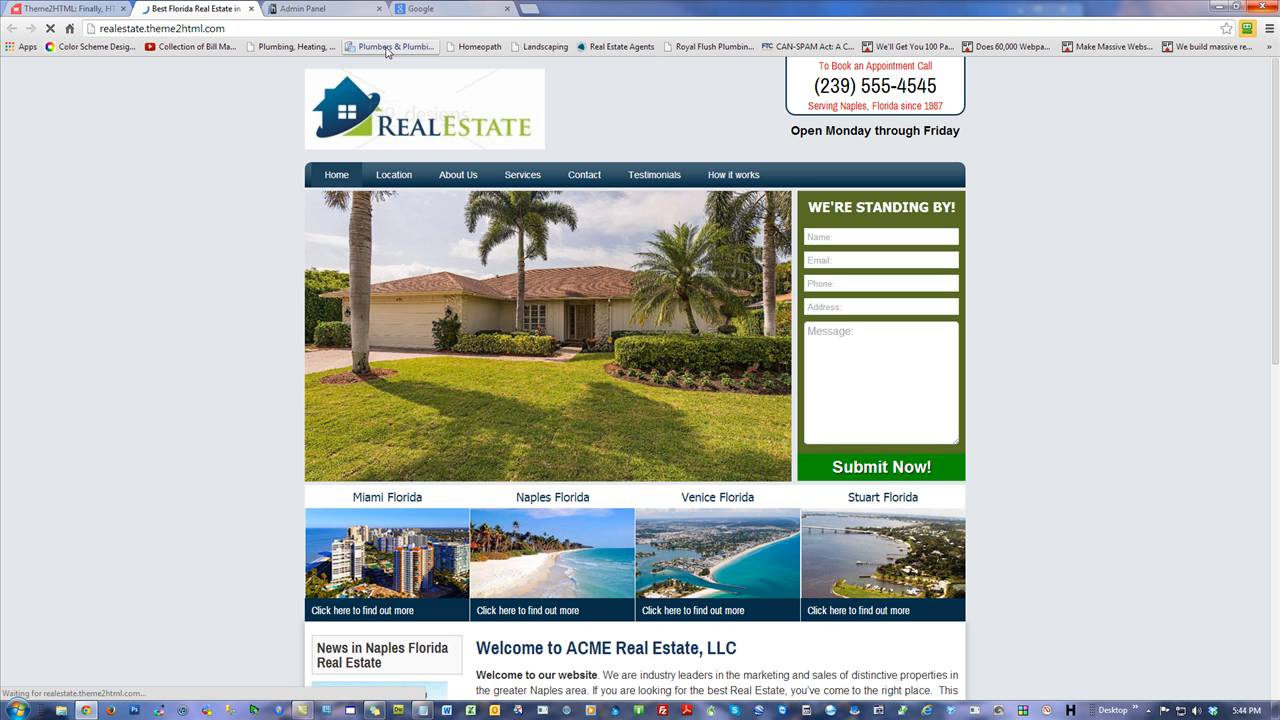
scroll(1125, 320, "down", 15)
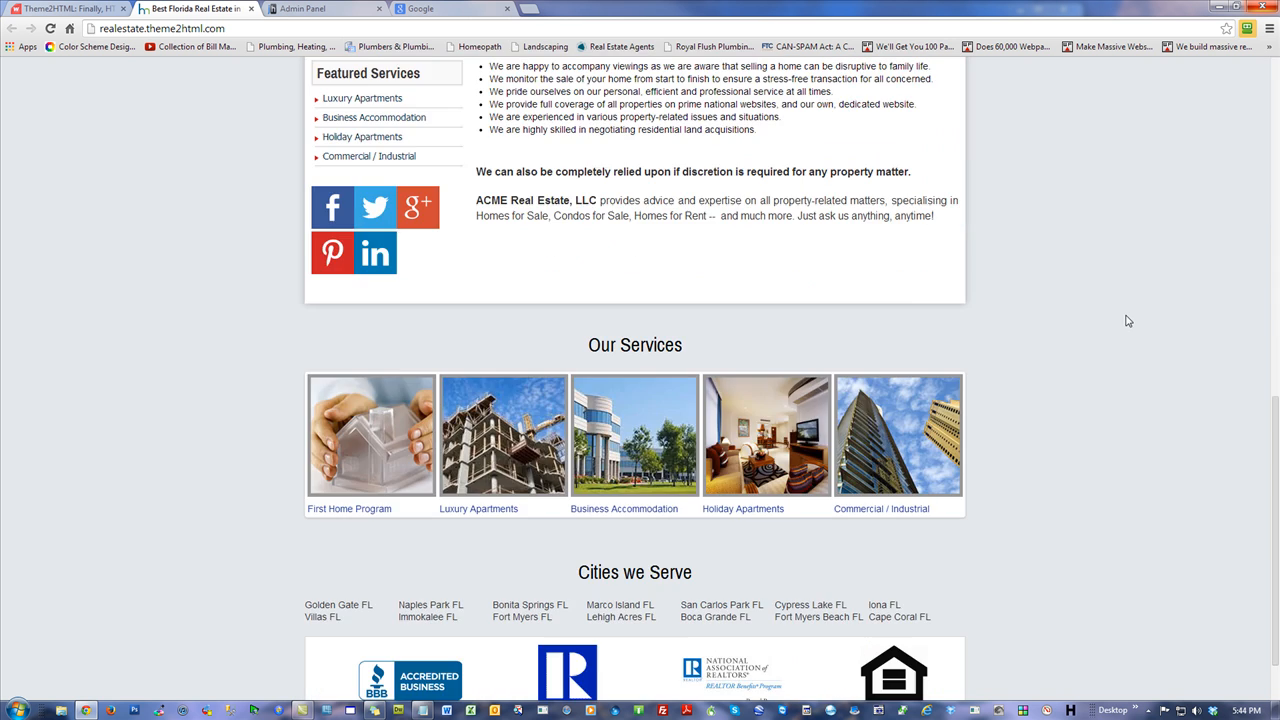
scroll(1122, 315, "up", 15)
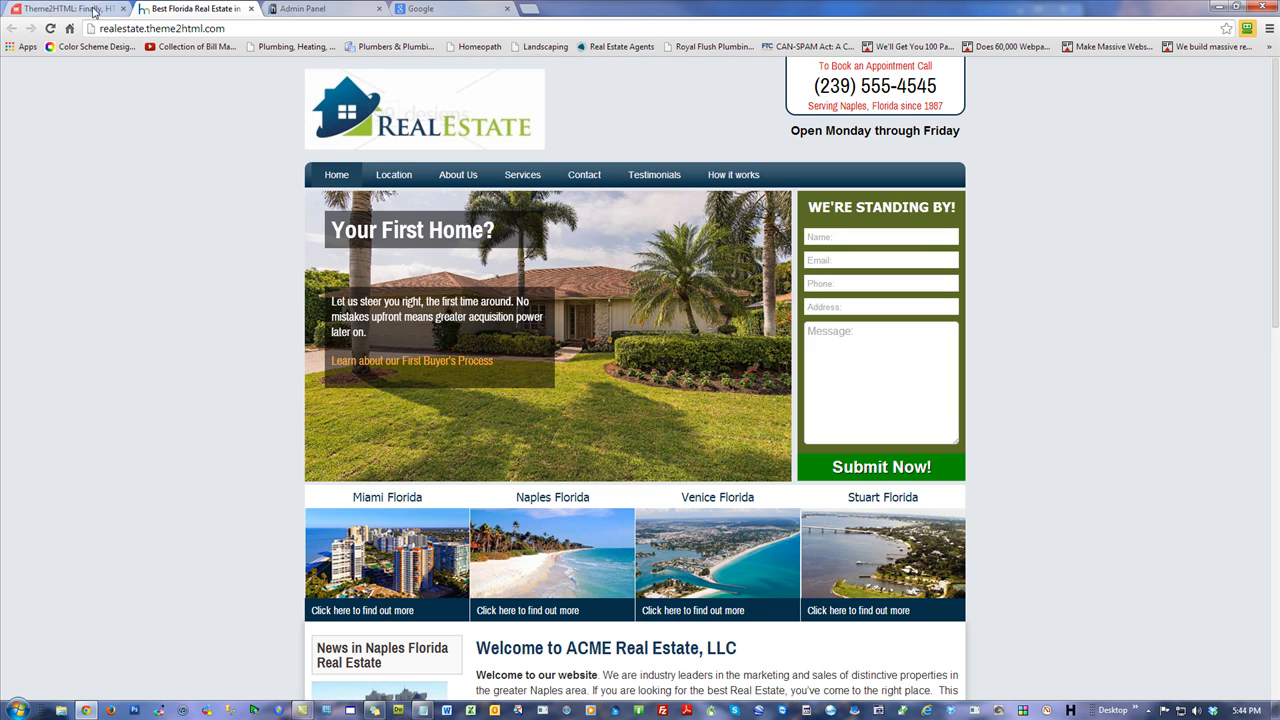
Return to the Theme2HTML site and open its Landscape theme demo
left_click(88, 9)
mouse_move(757, 88)
left_click(761, 119)
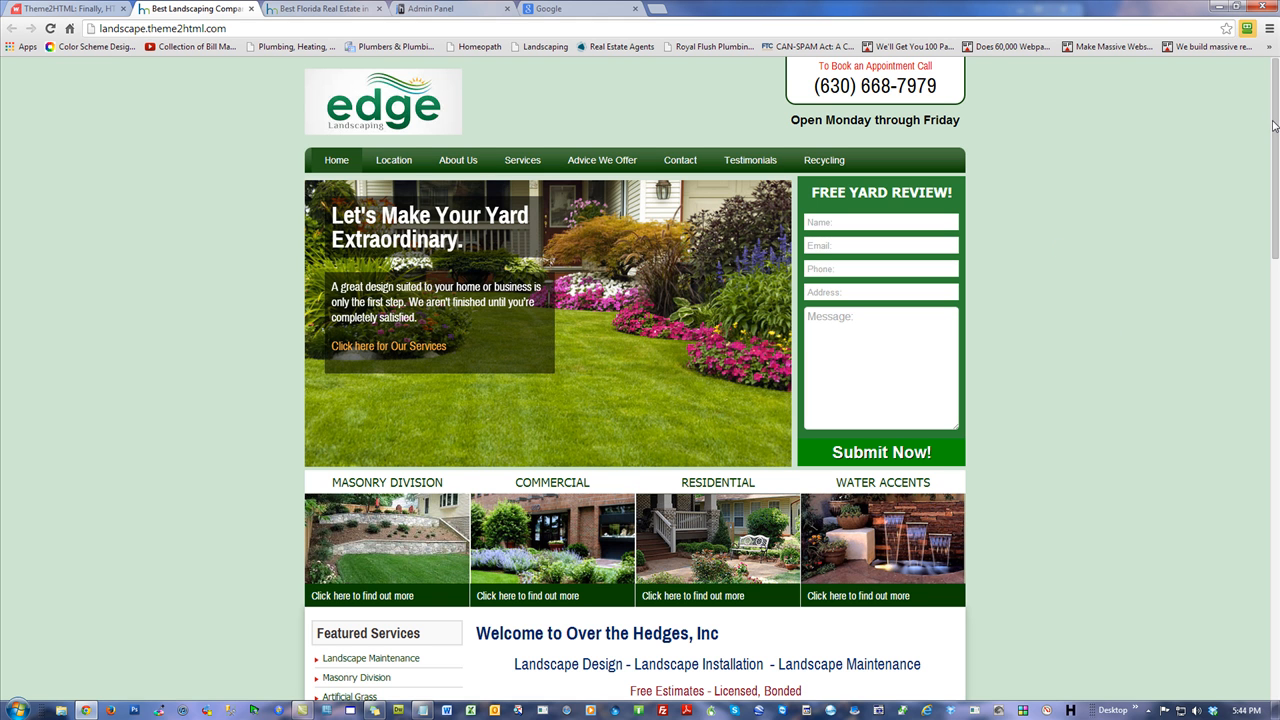
left_click_drag(1274, 125, 1274, 125)
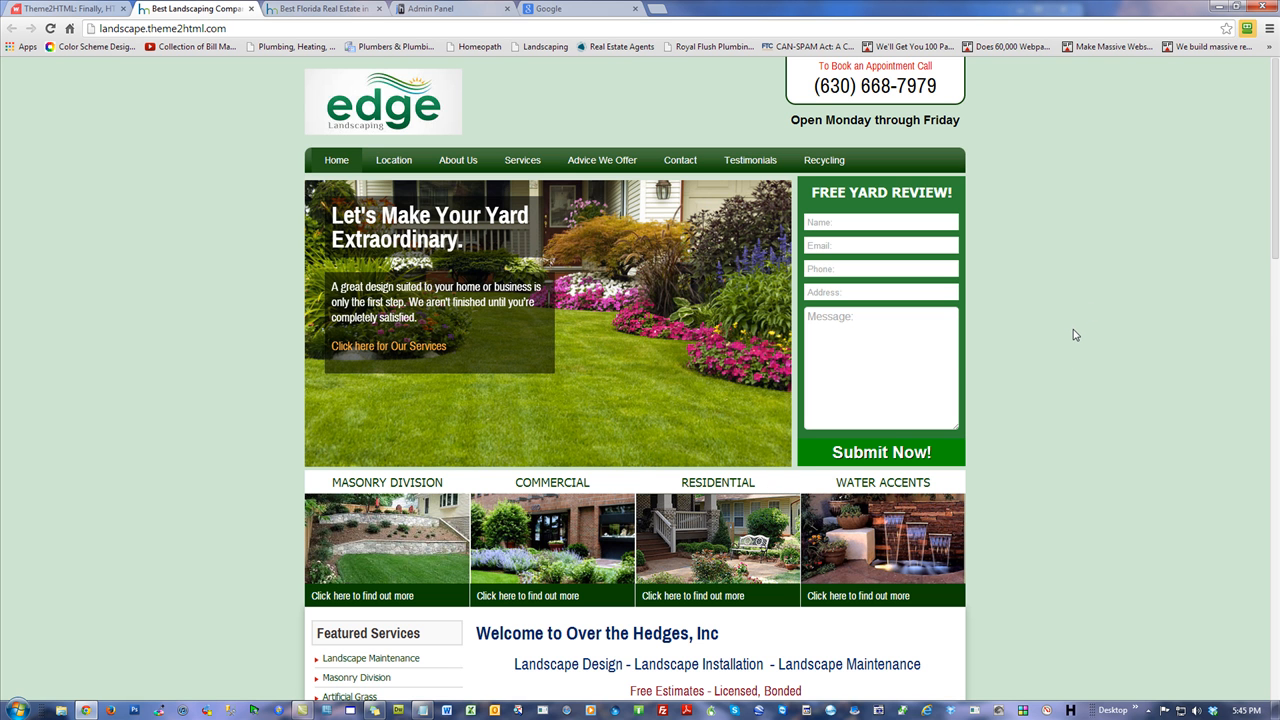
Review the landscape demo's home page down to the testimonials and Landscape Design text, and return to its start
scroll(1075, 335, "down", 2)
scroll(1077, 334, "up", 2)
scroll(1122, 524, "down", 10)
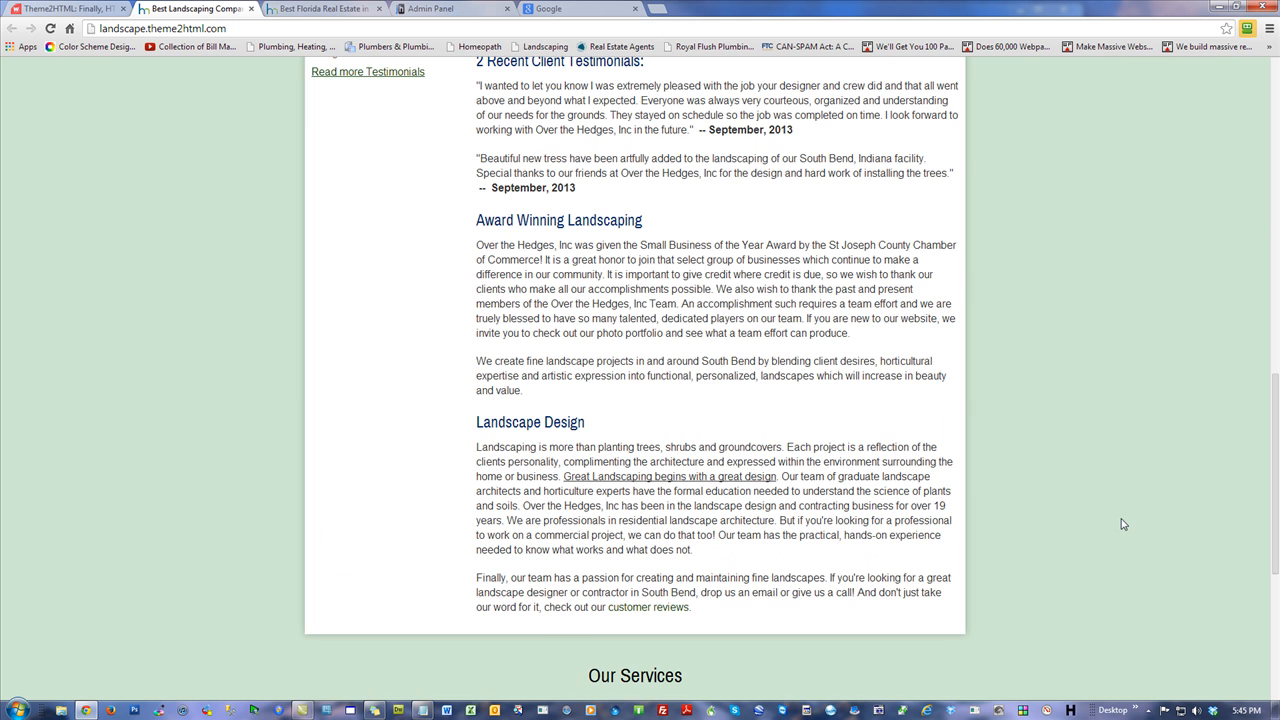
scroll(1122, 521, "up", 2)
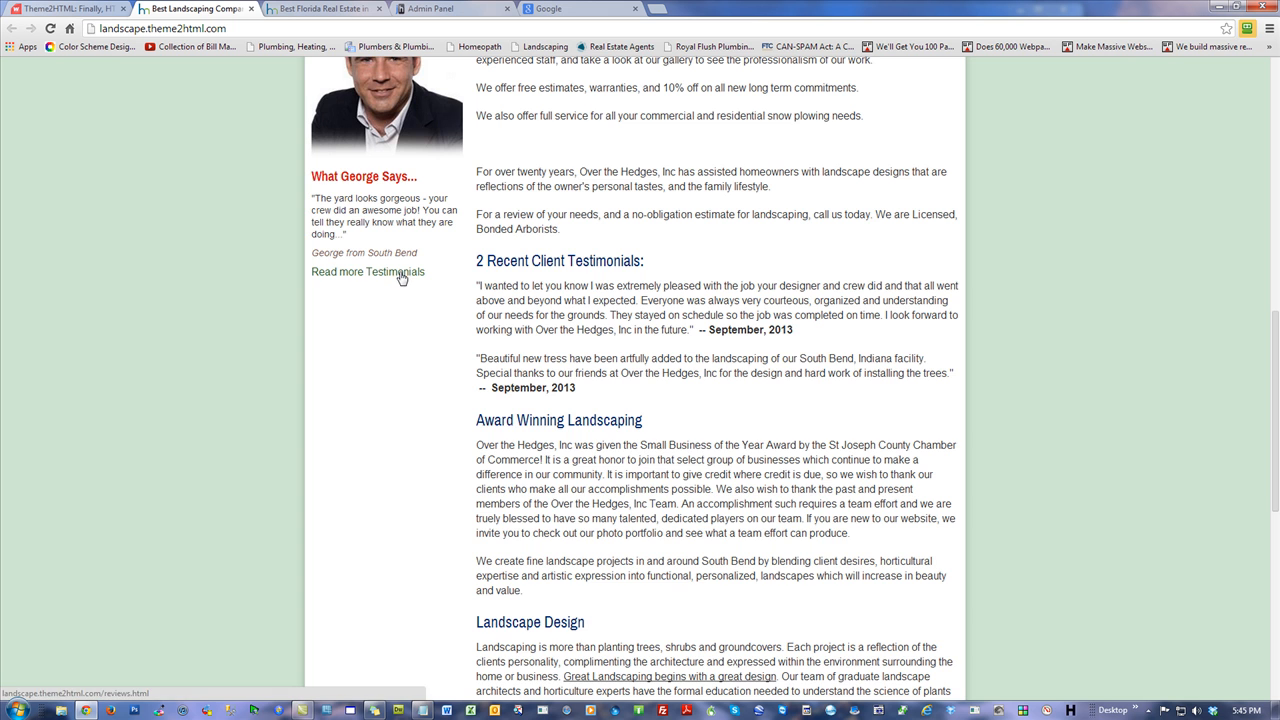
scroll(1000, 408, "up", 8)
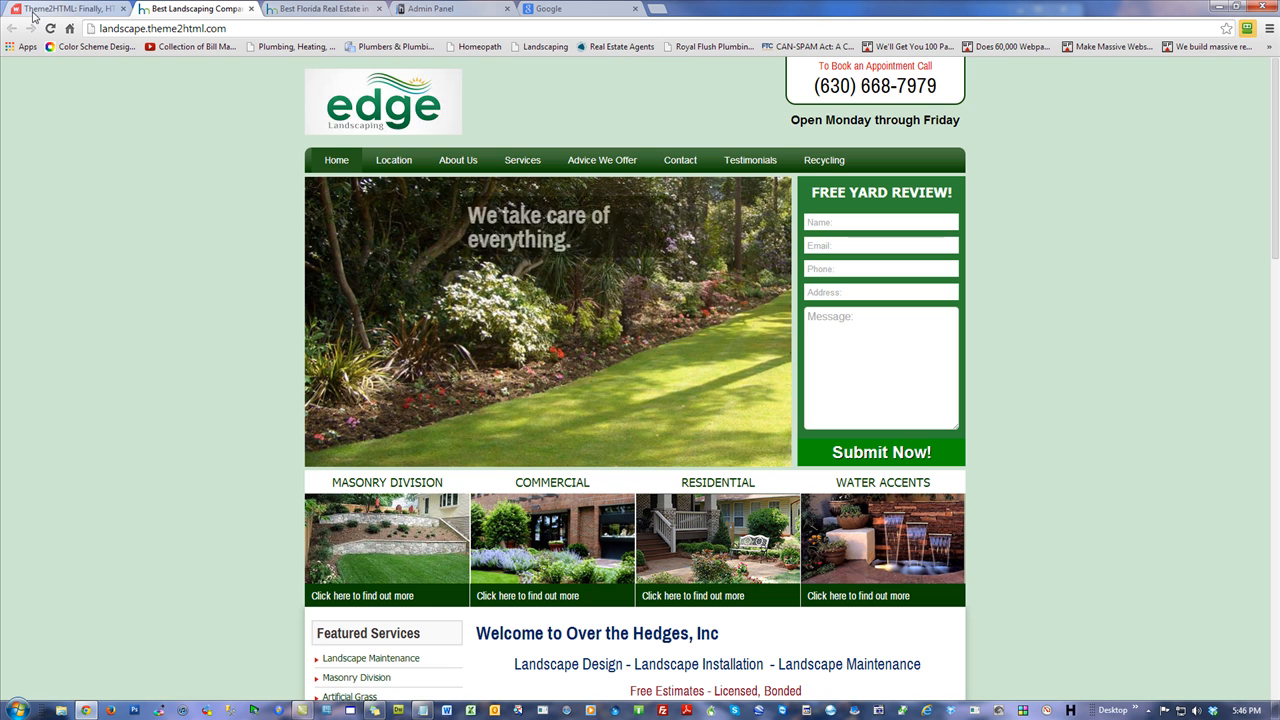
Compare the Real Estate demo, the Theme2HTML home page and the Landscape demo
left_click(319, 12)
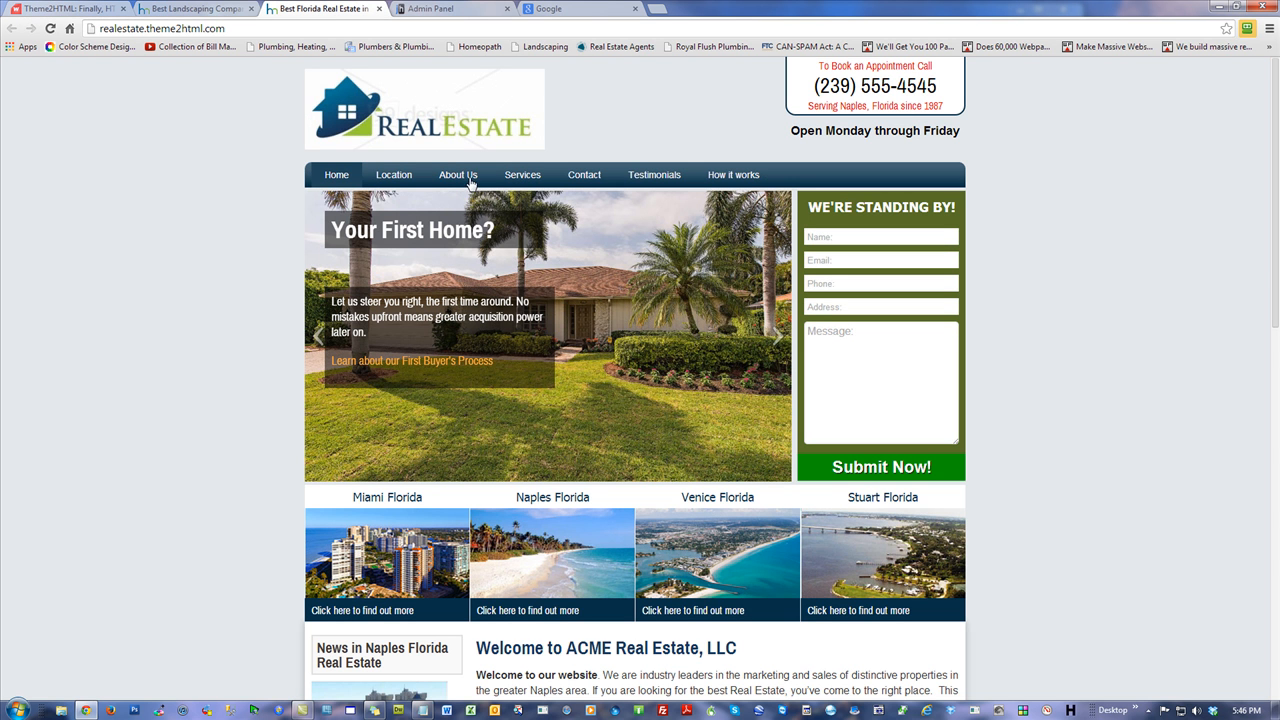
left_click(80, 13)
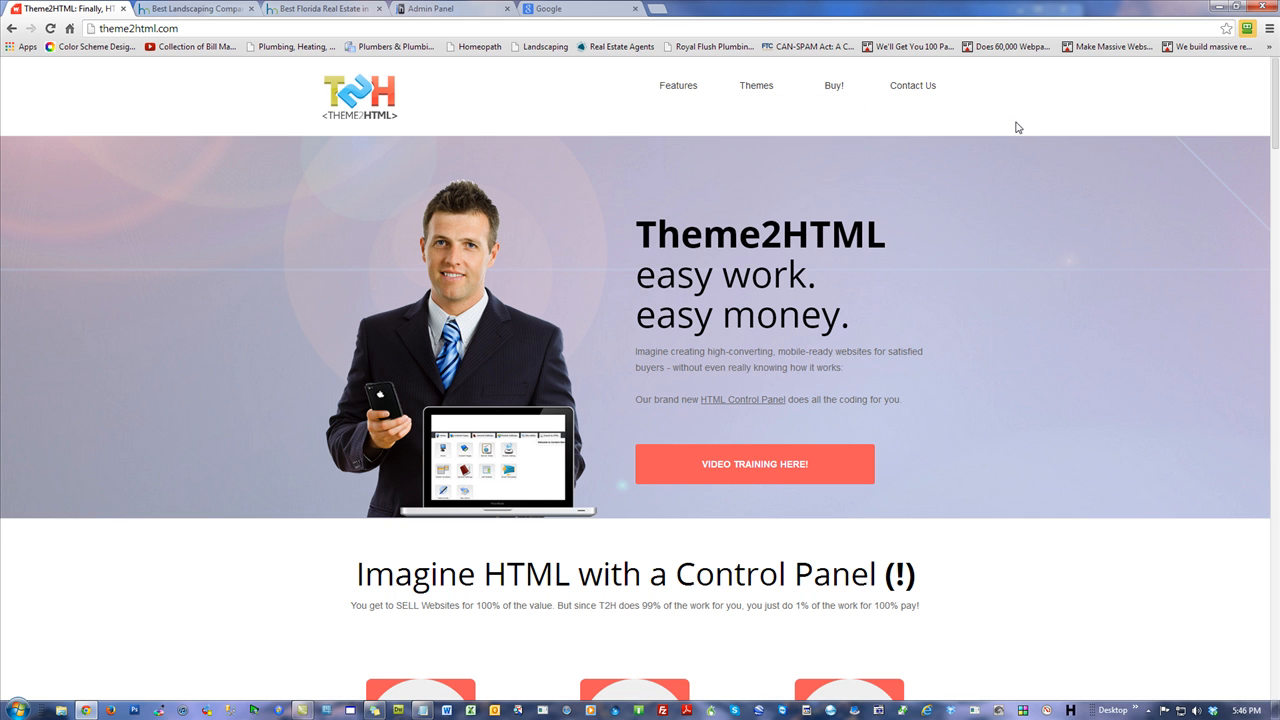
left_click(169, 12)
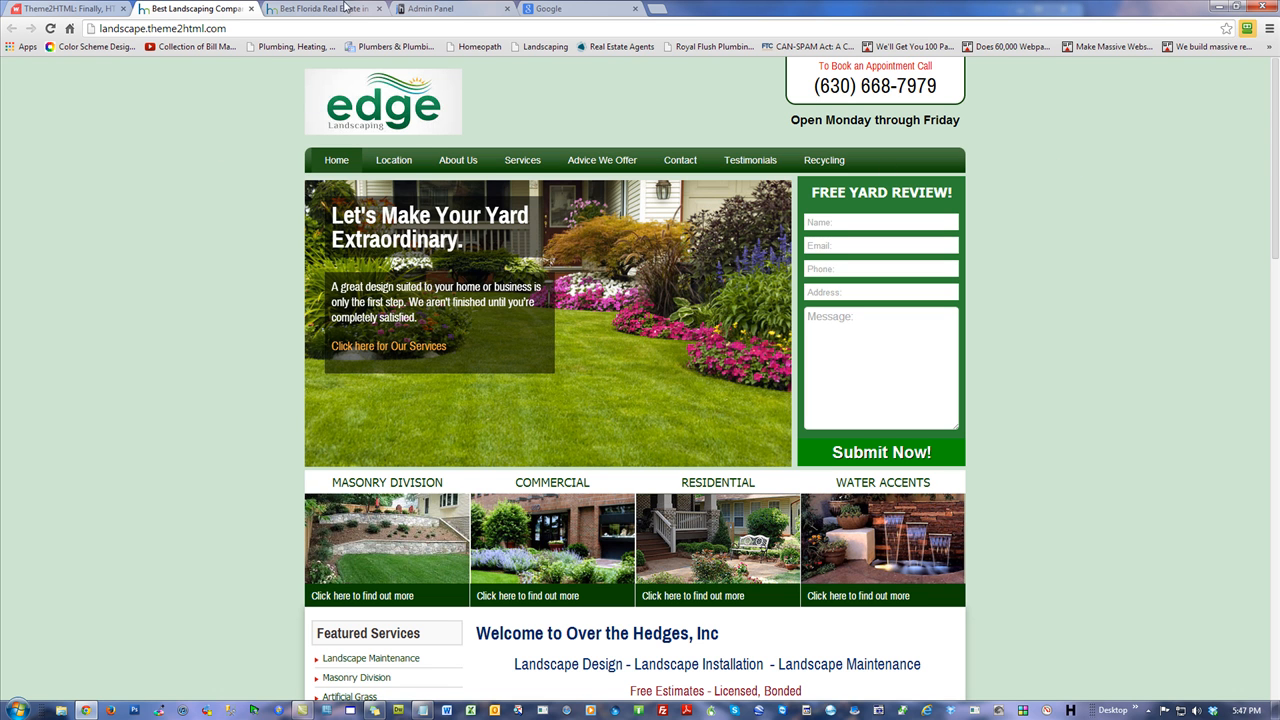
Load the bangornrc.com site in place of the Google page as an example of an existing business website
left_click(556, 9)
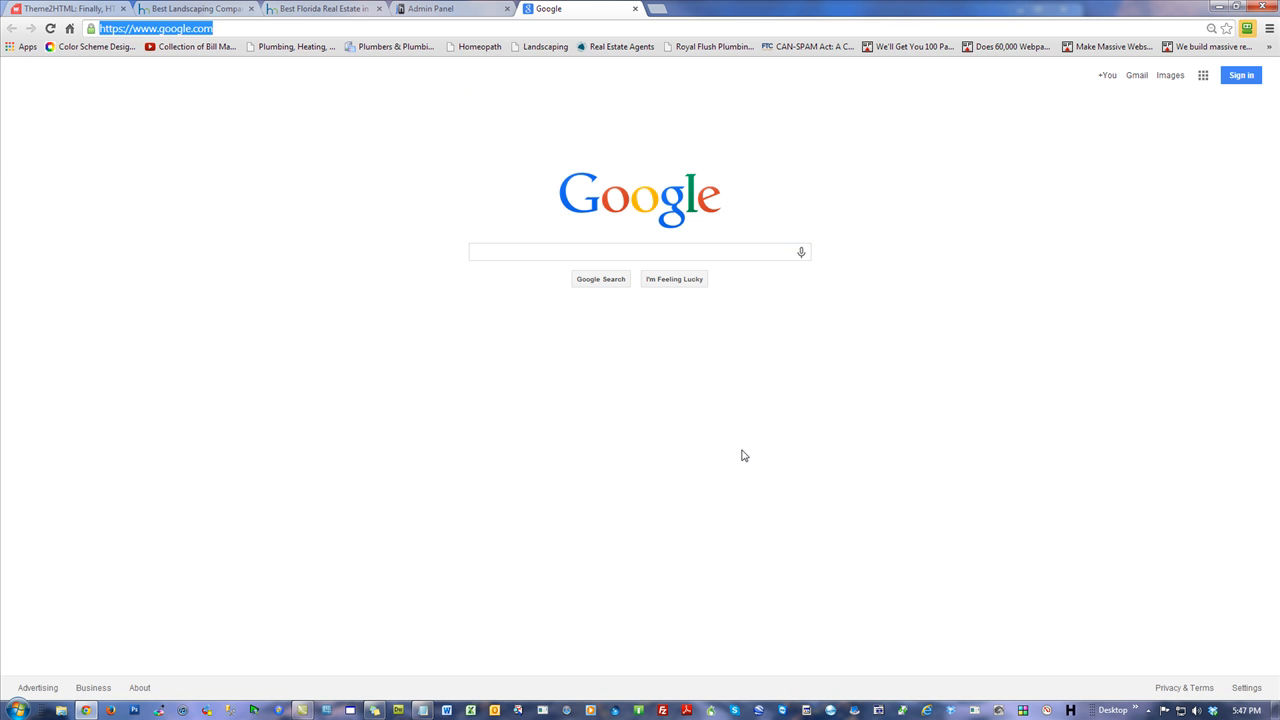
type("bangornrc")
key("Return")
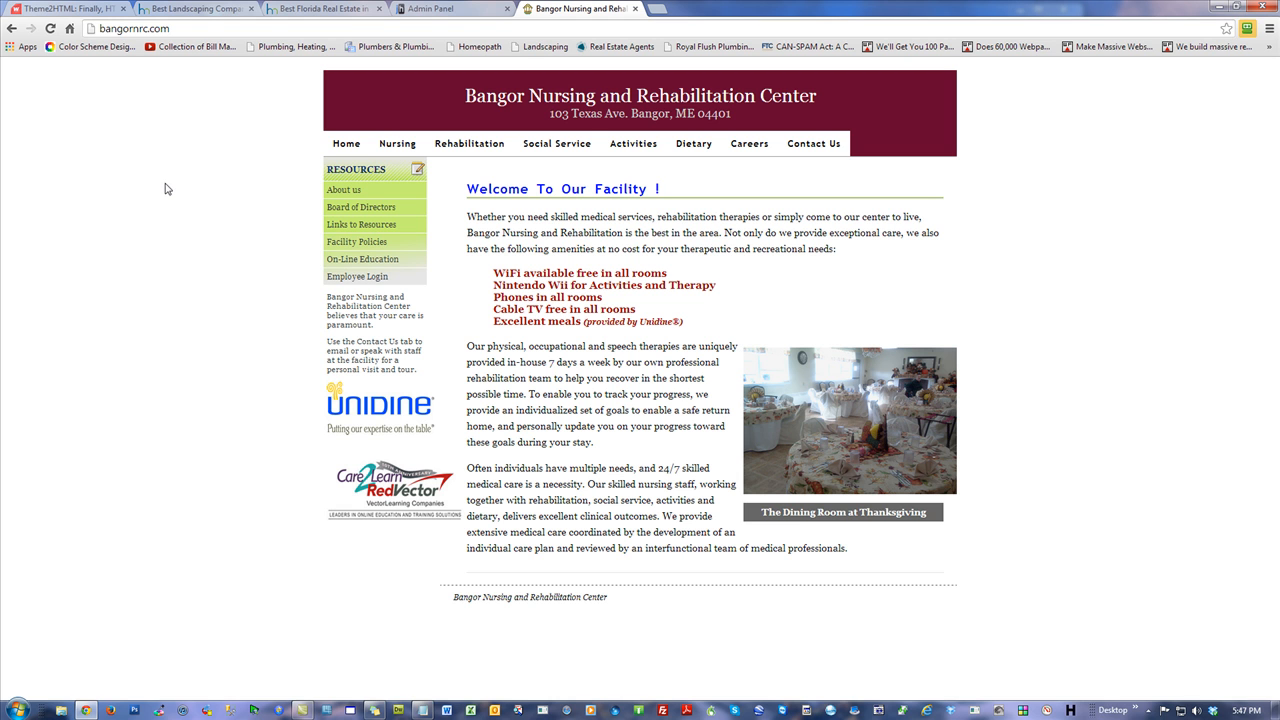
Examine the bookmarked Homeopath and Landscaping business sites, ending back on the Homeopath site
left_click(470, 46)
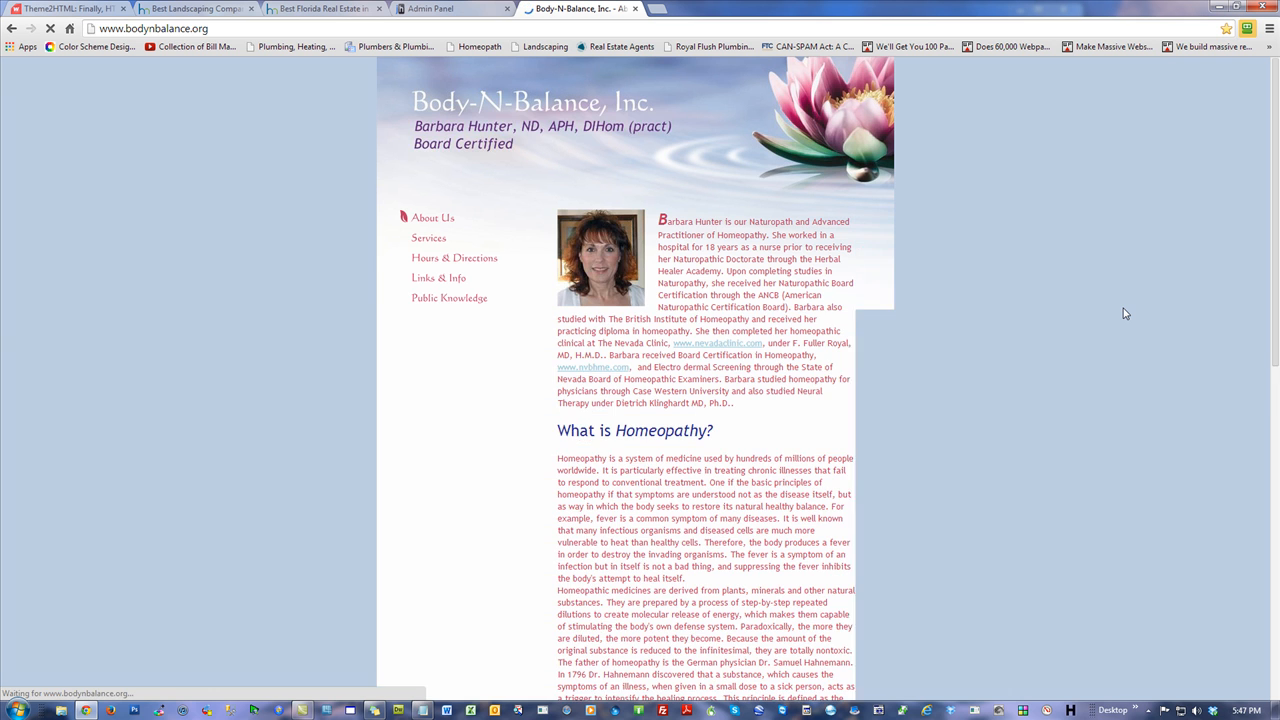
scroll(1204, 213, "down", 5)
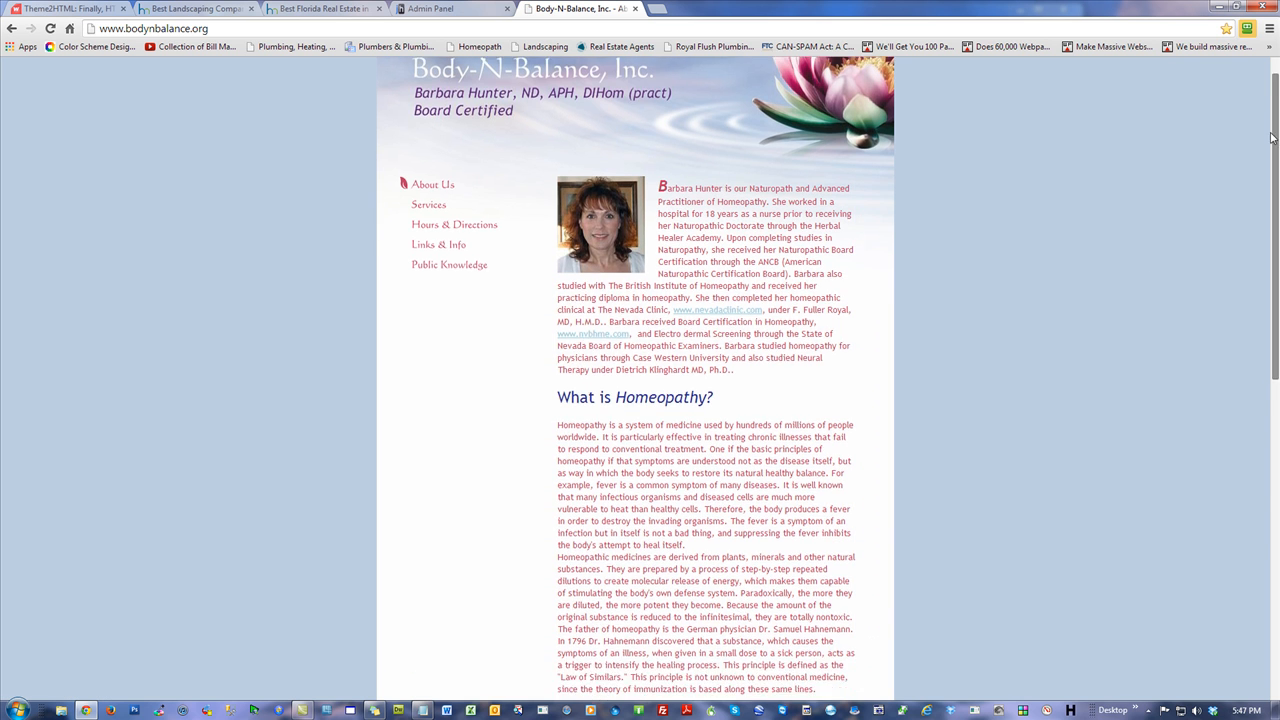
scroll(1166, 216, "down", 2)
scroll(1166, 216, "up", 7)
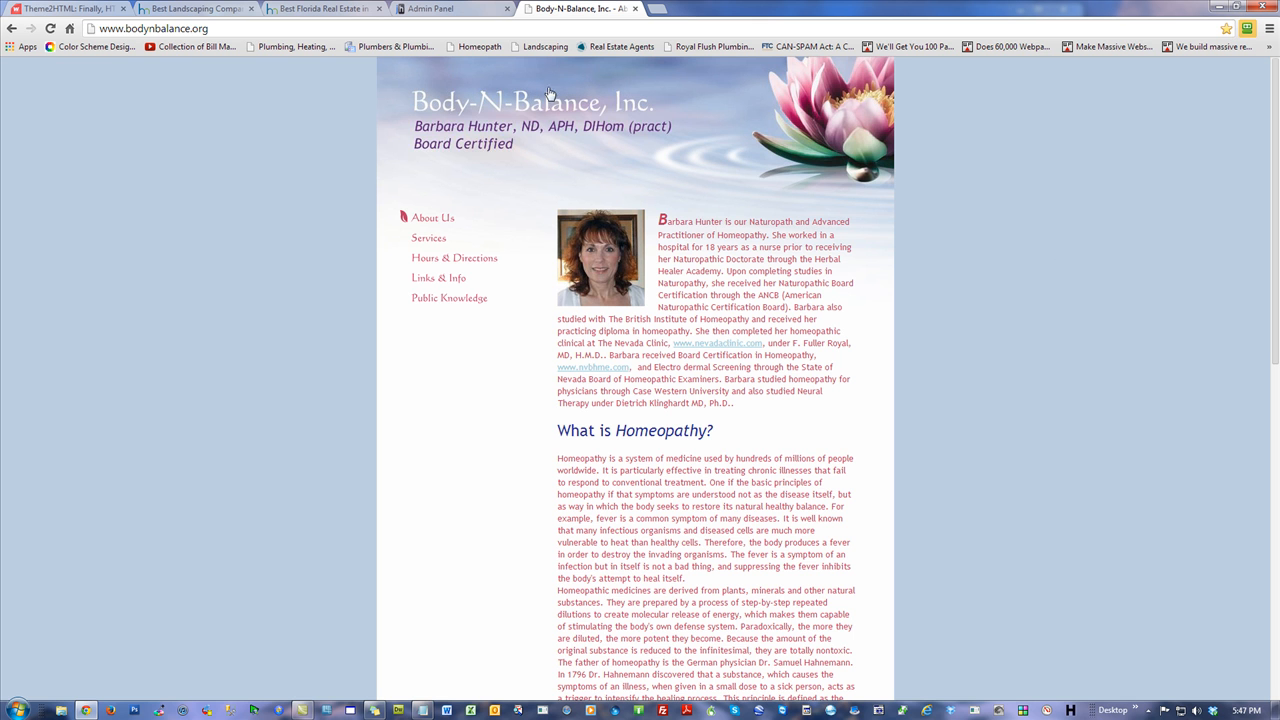
left_click(545, 46)
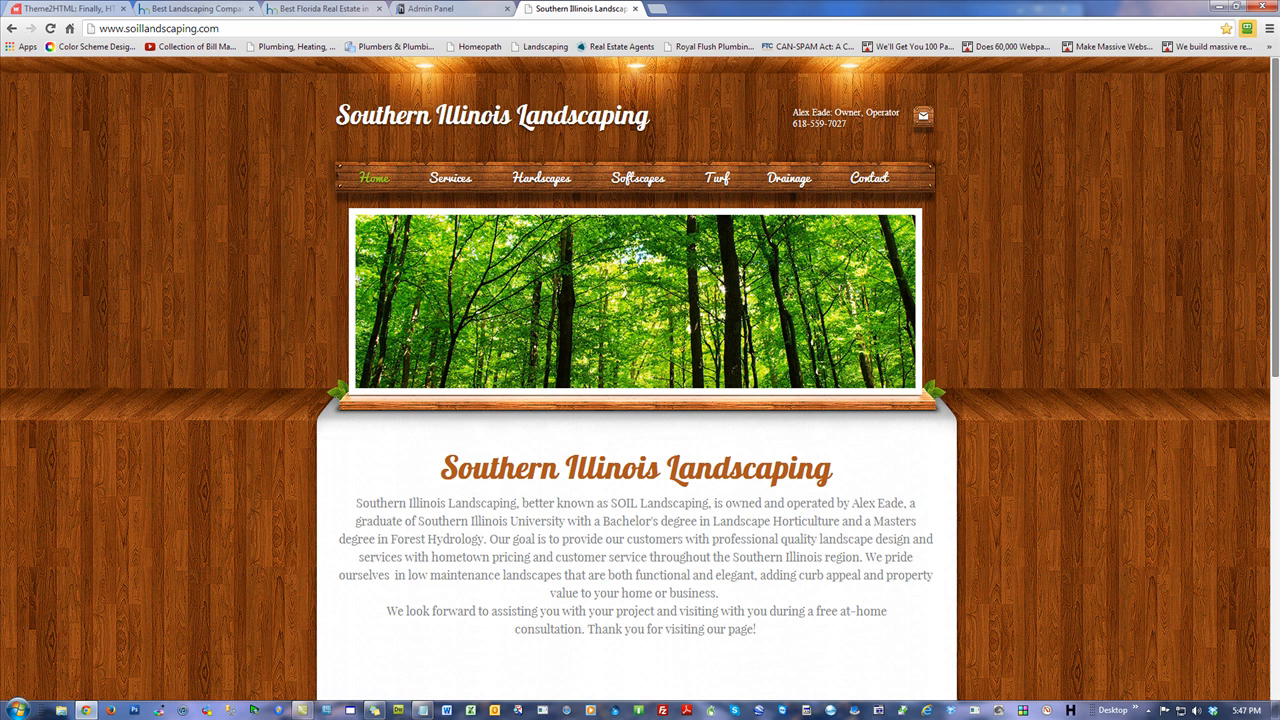
left_click(480, 47)
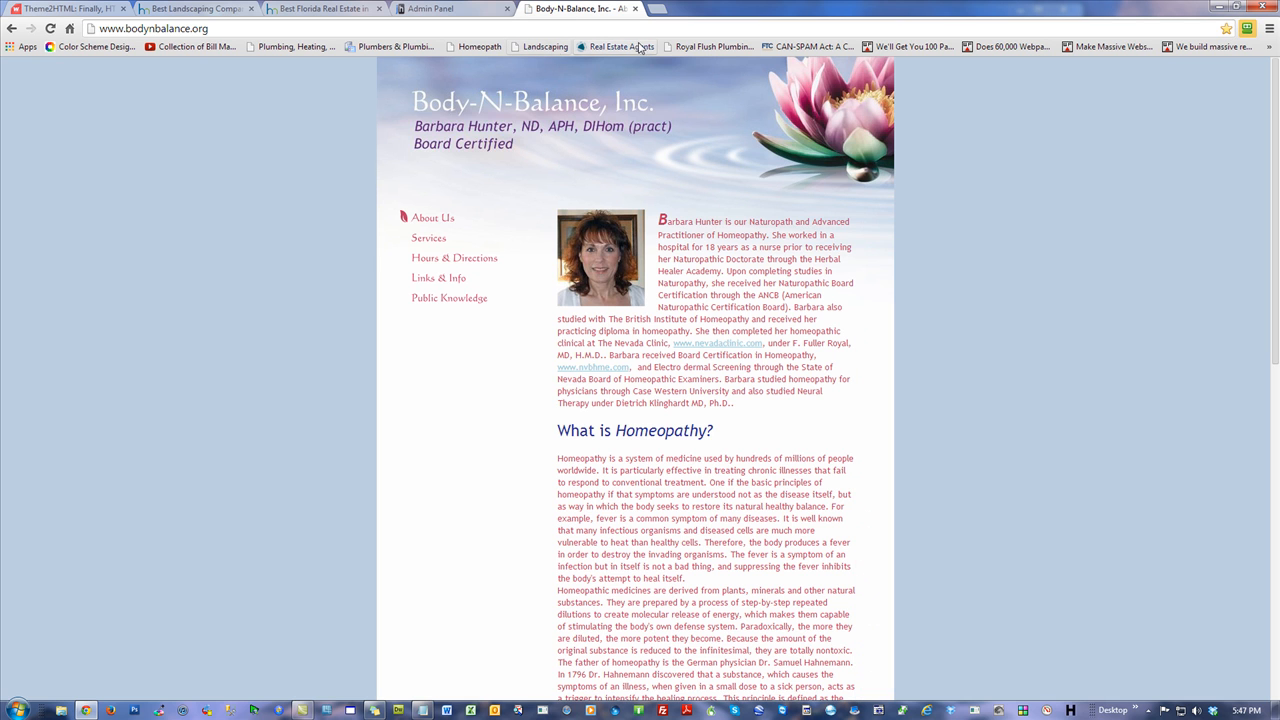
Open the bookmarked Royal Flush Plumbing site and examine its Services Offered submenu and home page content
left_click(698, 50)
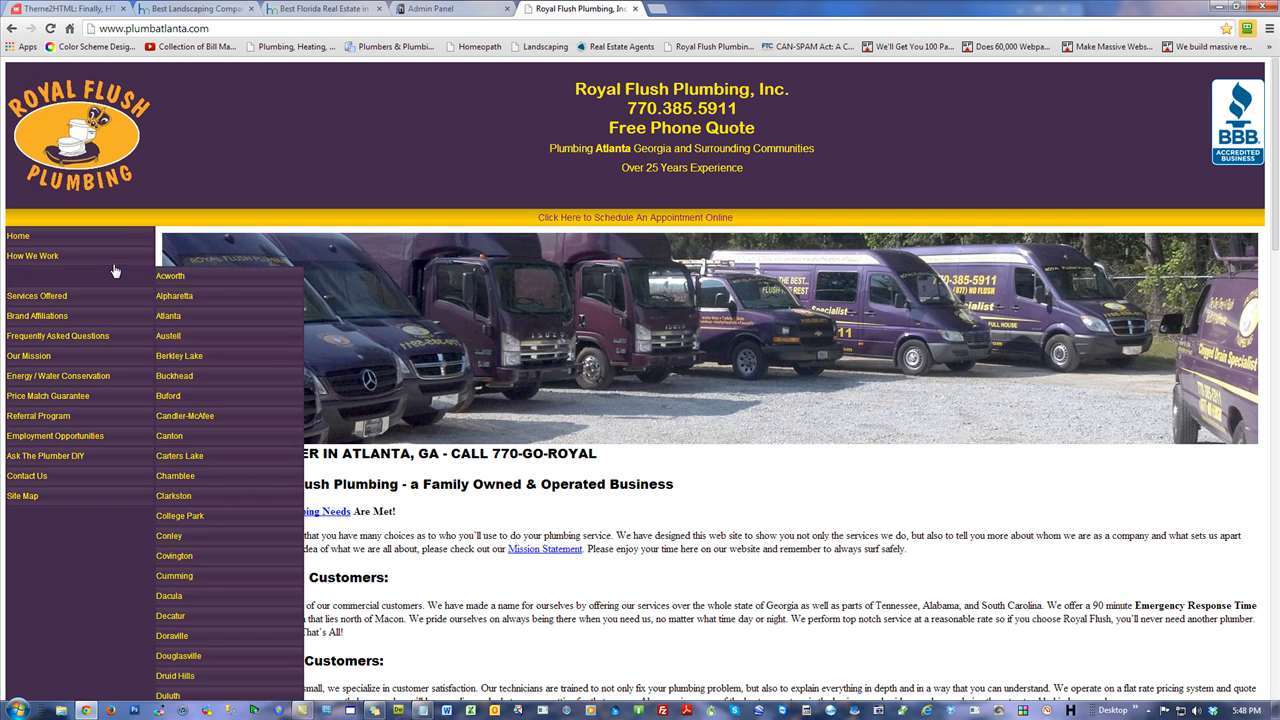
mouse_move(83, 290)
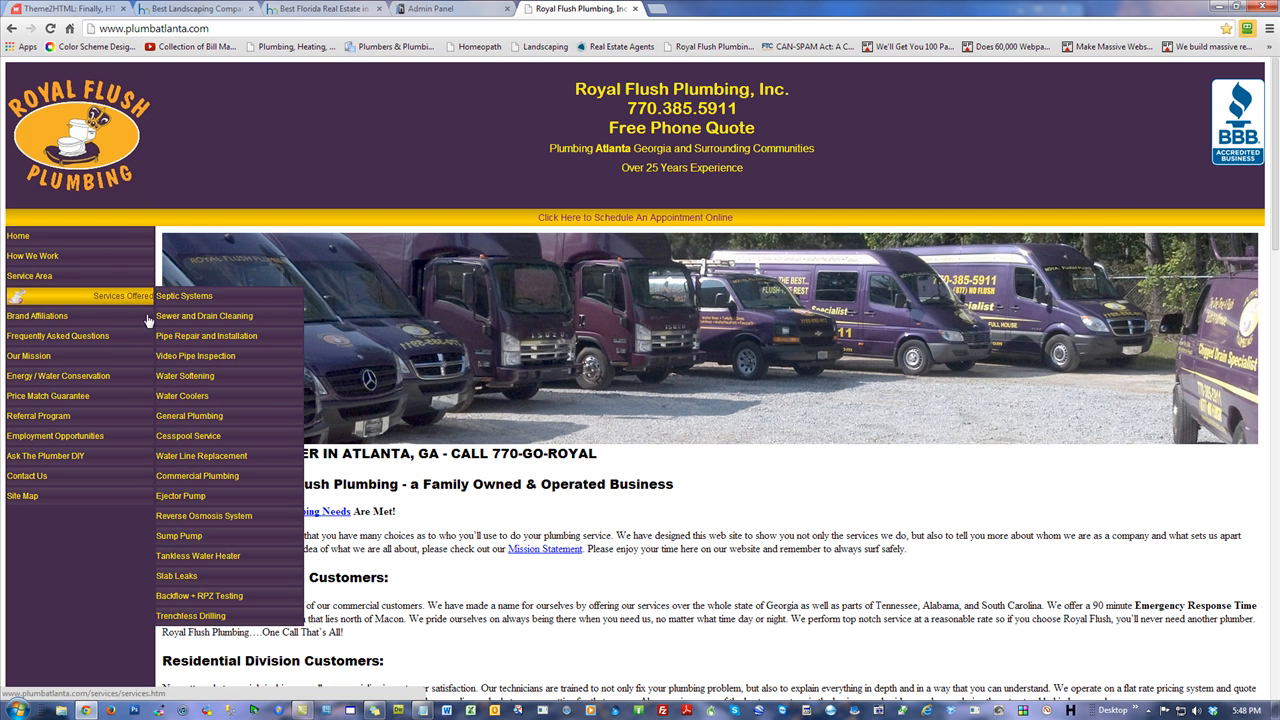
scroll(946, 437, "down", 4)
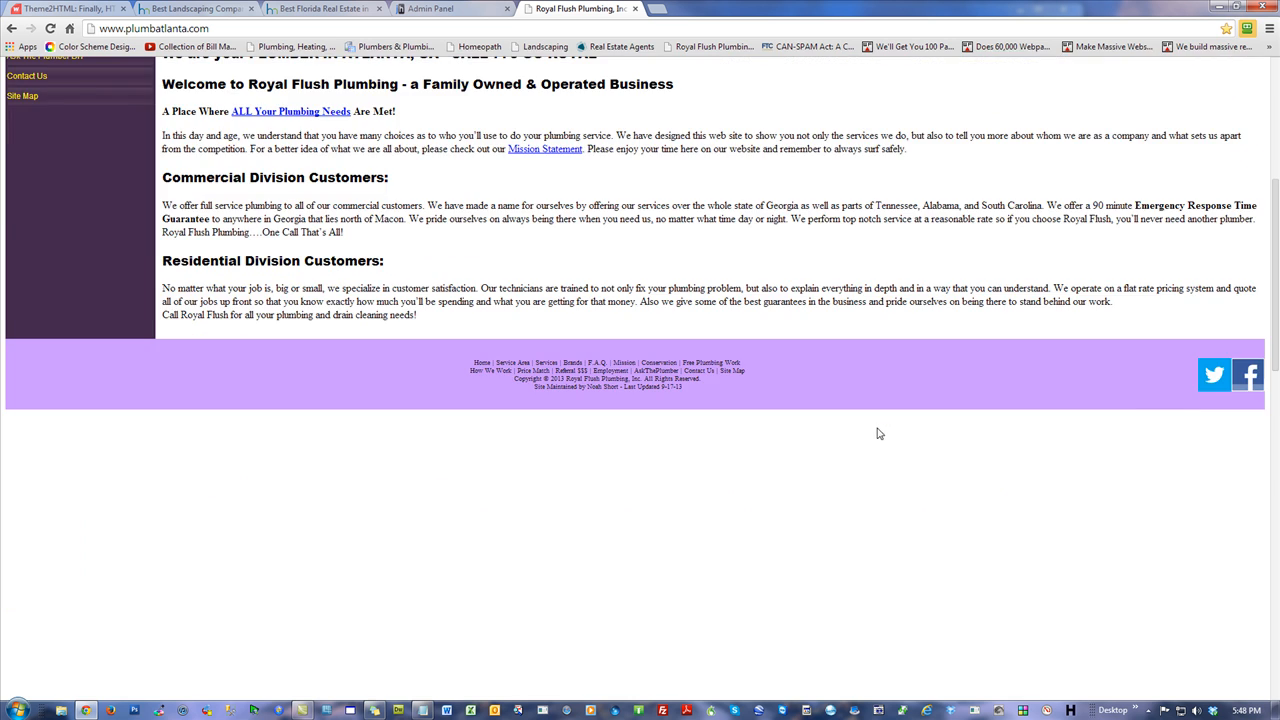
scroll(878, 430, "up", 4)
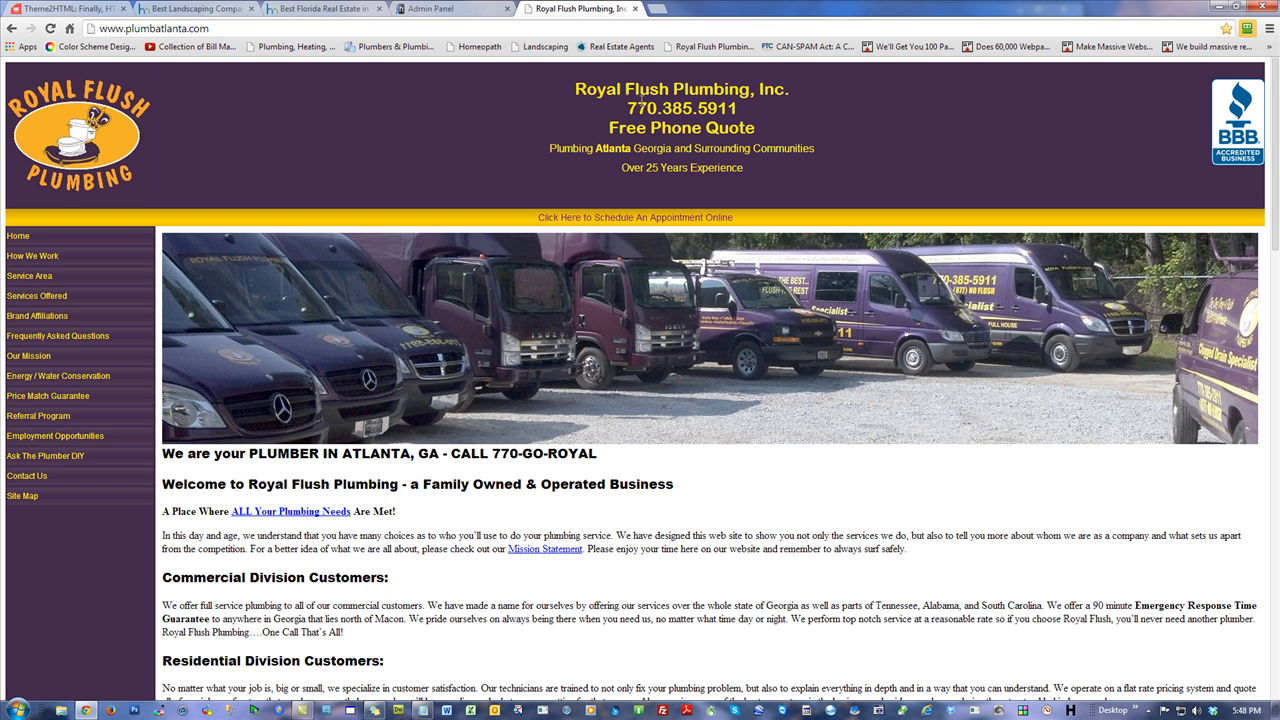
Open the bookmarked frameplumbing.com site and compare it with the Real Estate theme demo
left_click(299, 47)
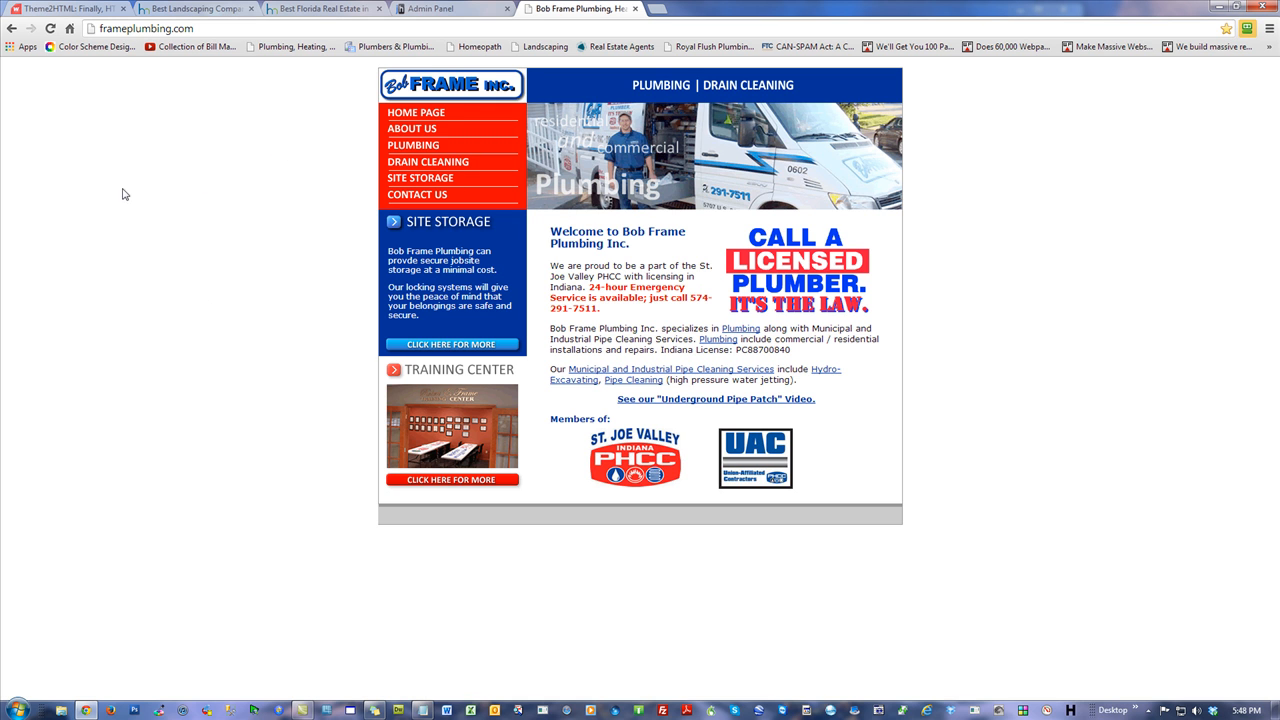
left_click(331, 10)
scroll(676, 218, "down", 2)
scroll(676, 218, "up", 2)
left_click(575, 8)
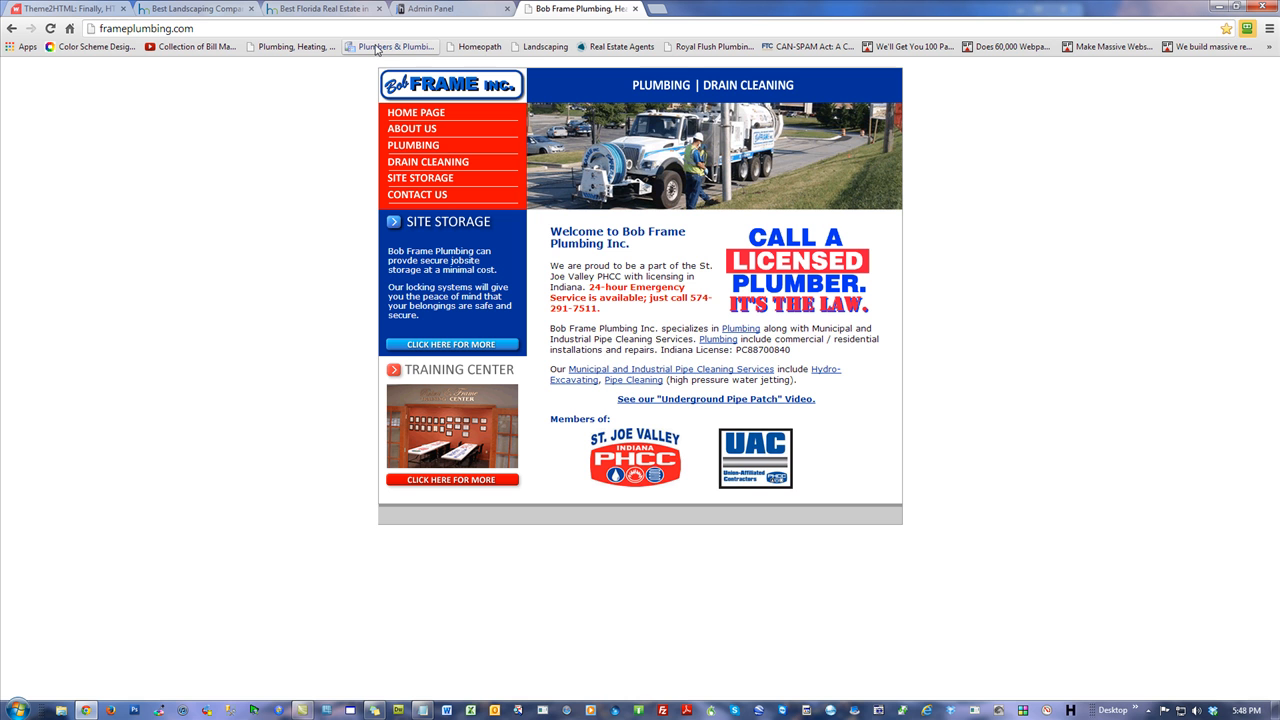
Revisit the bookmarked Homeopath site and browse the bookmarked realtor.com list of real estate agents
left_click(478, 46)
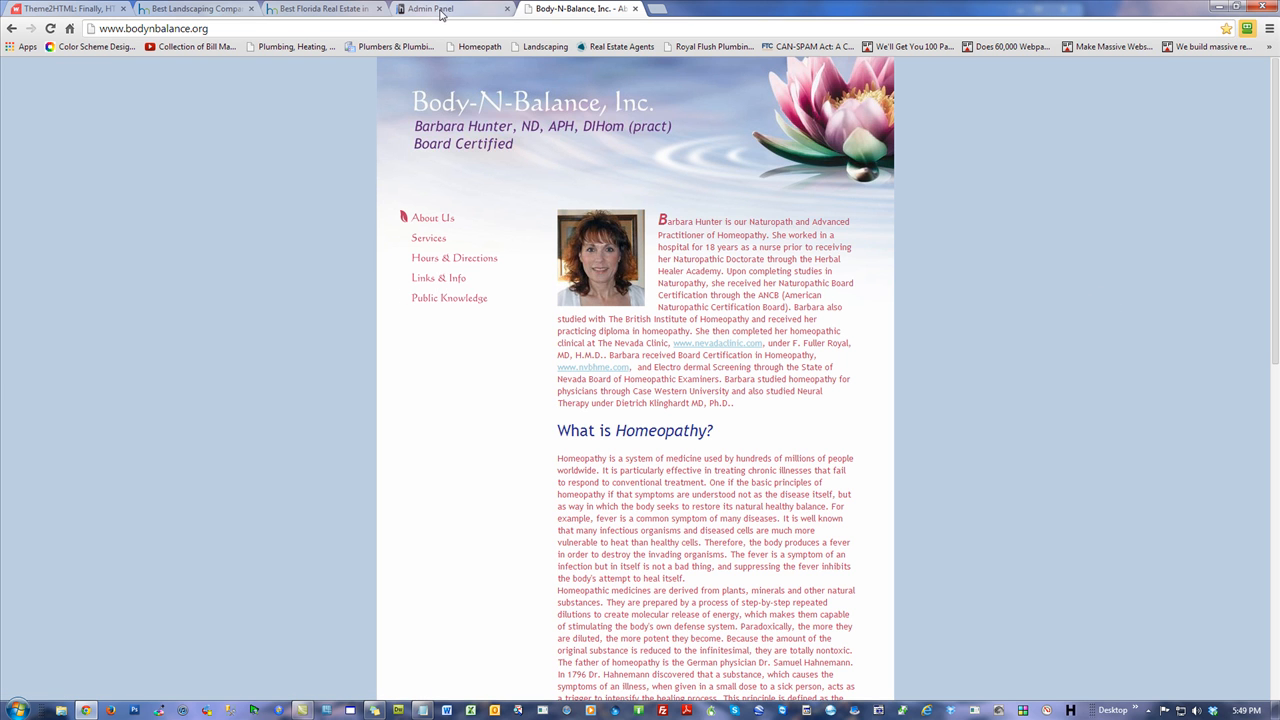
left_click(617, 46)
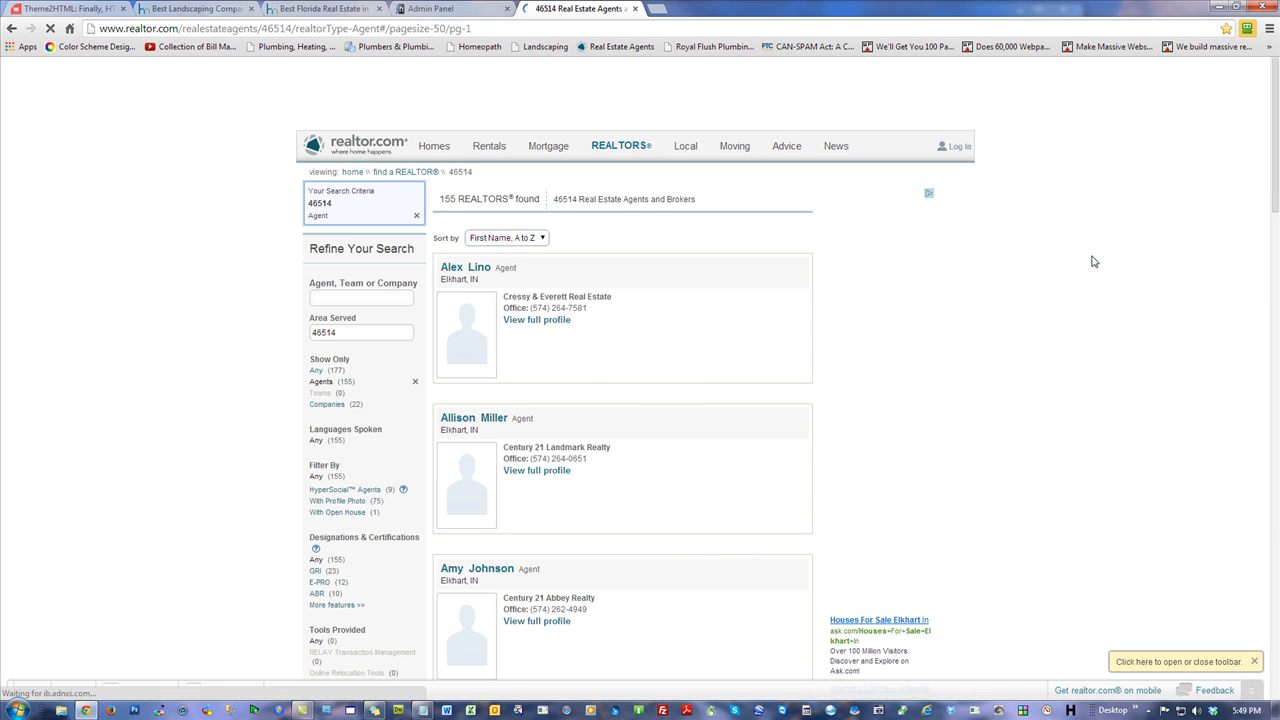
scroll(1093, 263, "down", 7)
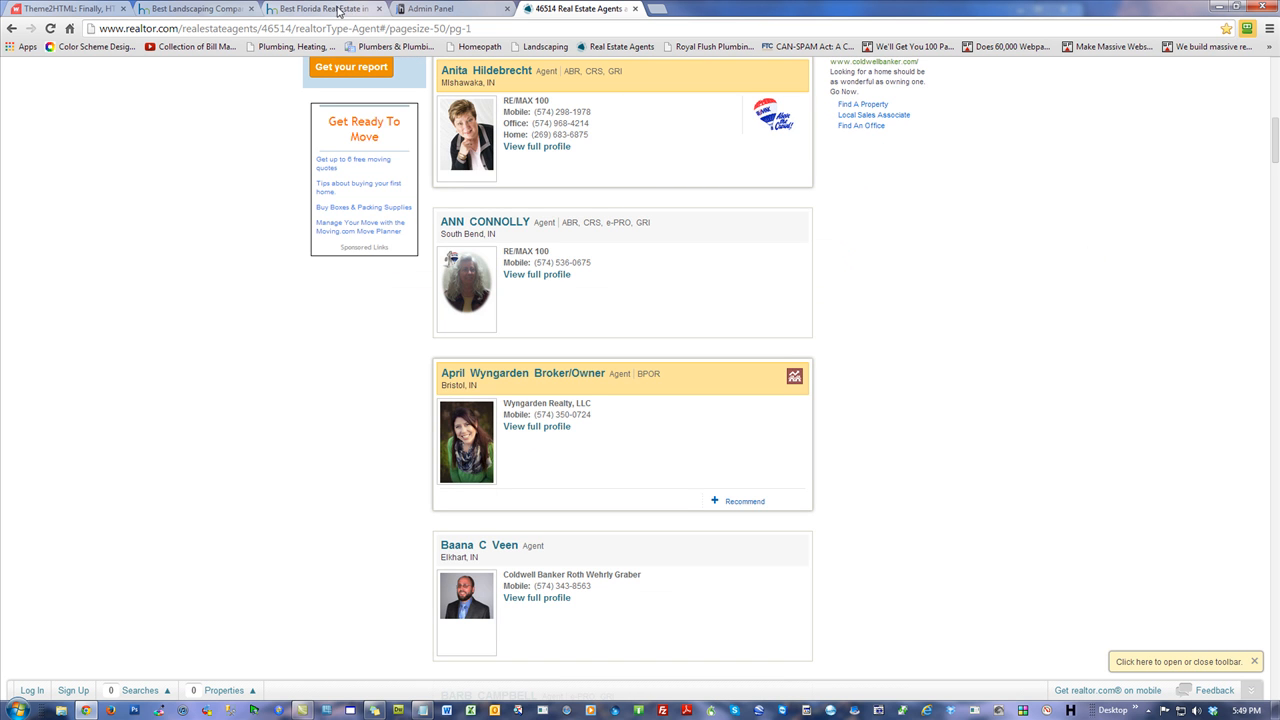
Reopen the Real Estate theme demo from the Theme2HTML site and review its slider, city images and welcome text
left_click(101, 6)
mouse_move(770, 85)
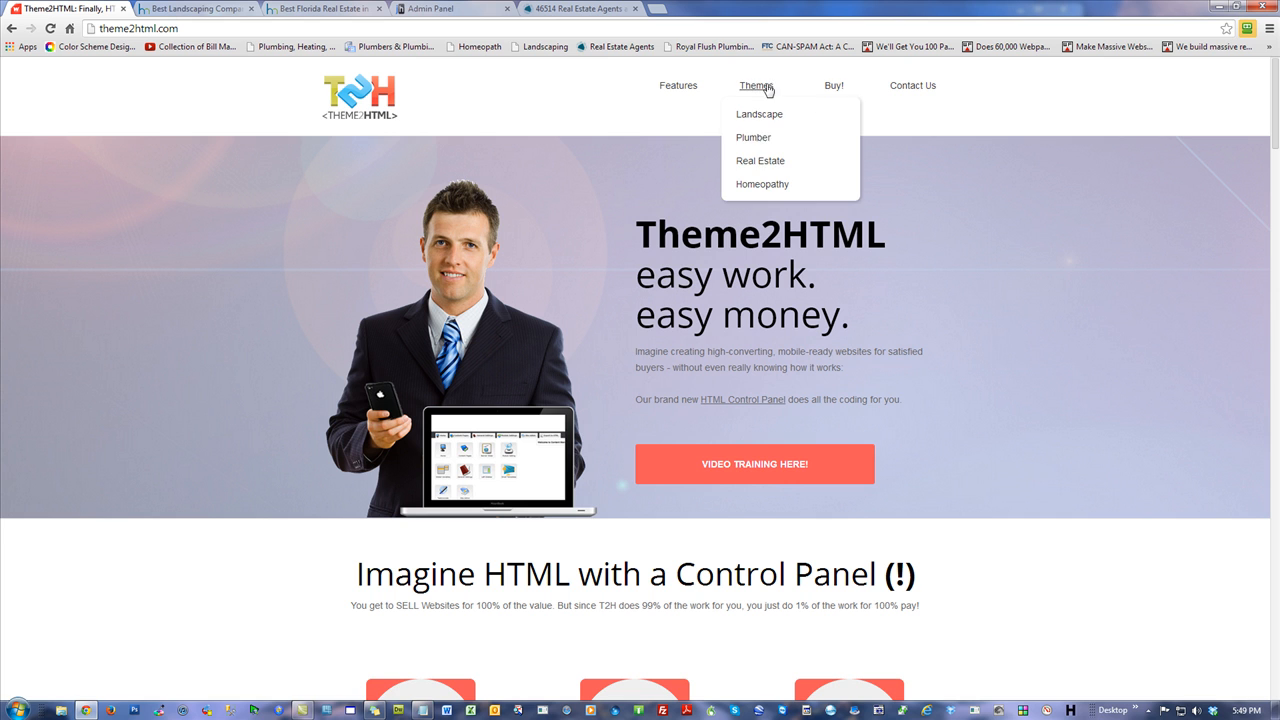
left_click(758, 164)
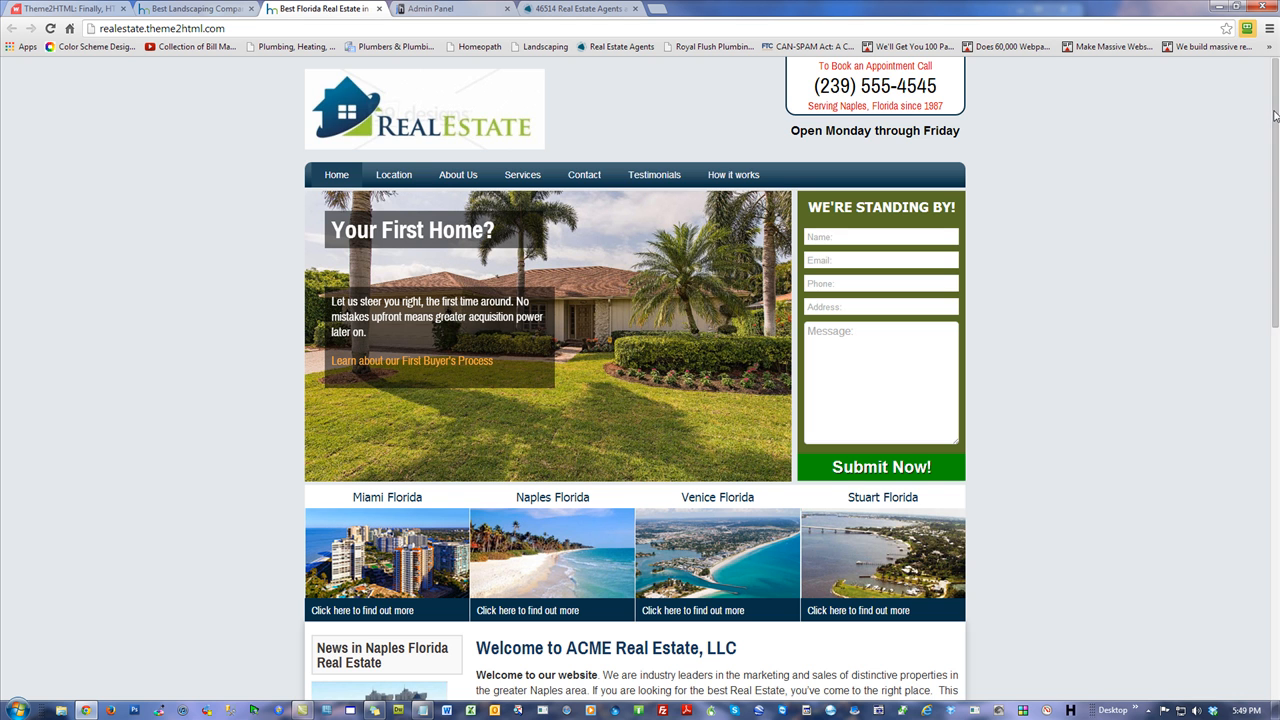
scroll(1275, 117, "down", 2)
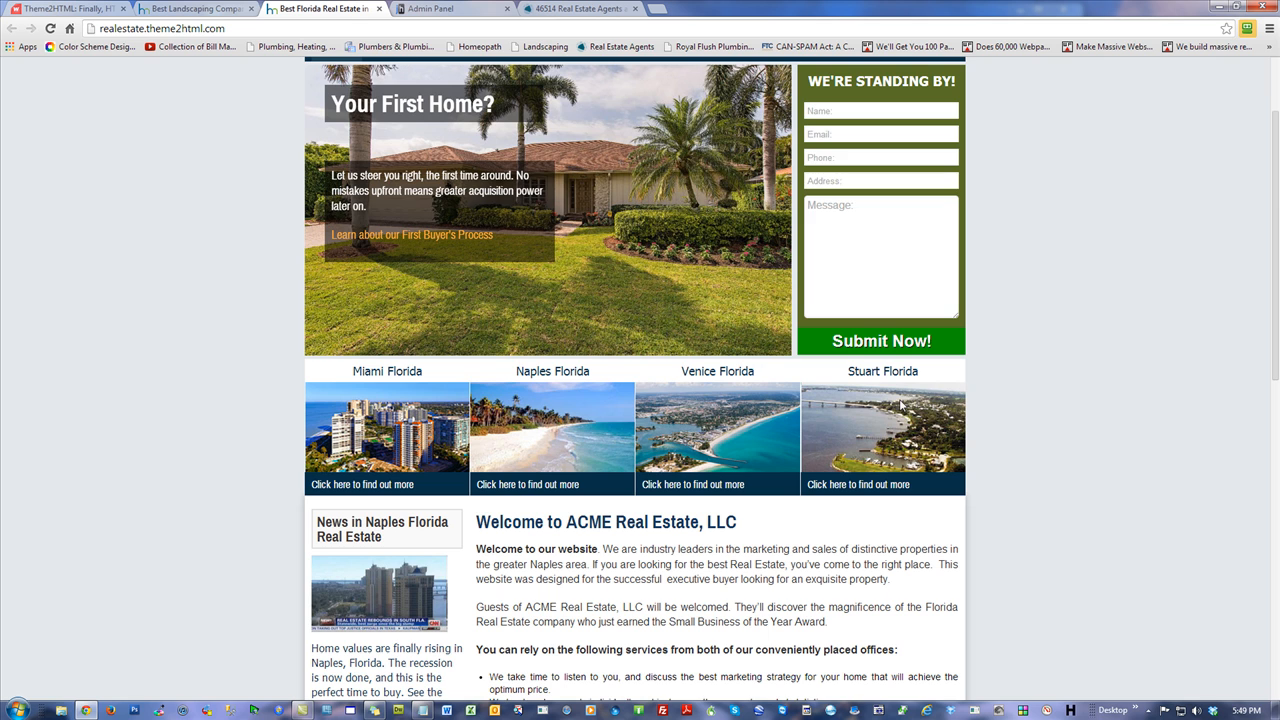
left_click_drag(1277, 208, 1275, 150)
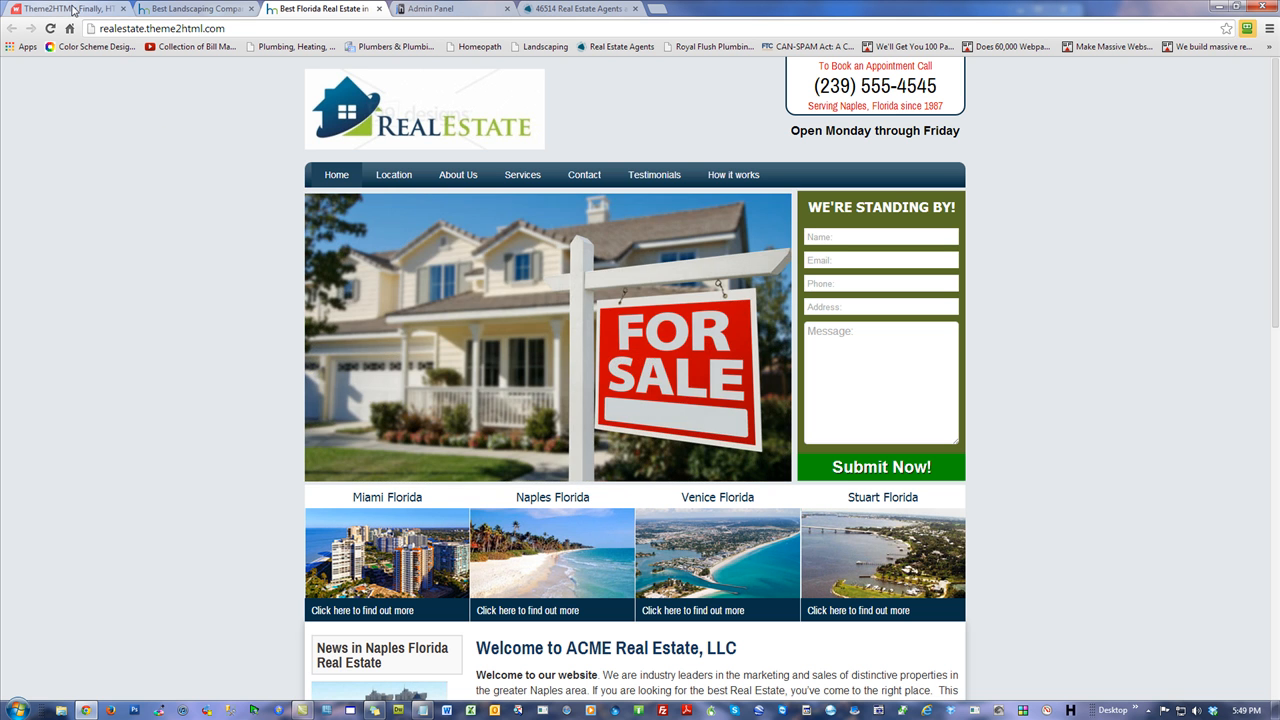
Check the Landscape demo, close the realtor.com page and return to the Real Estate demo
left_click(70, 9)
left_click(211, 12)
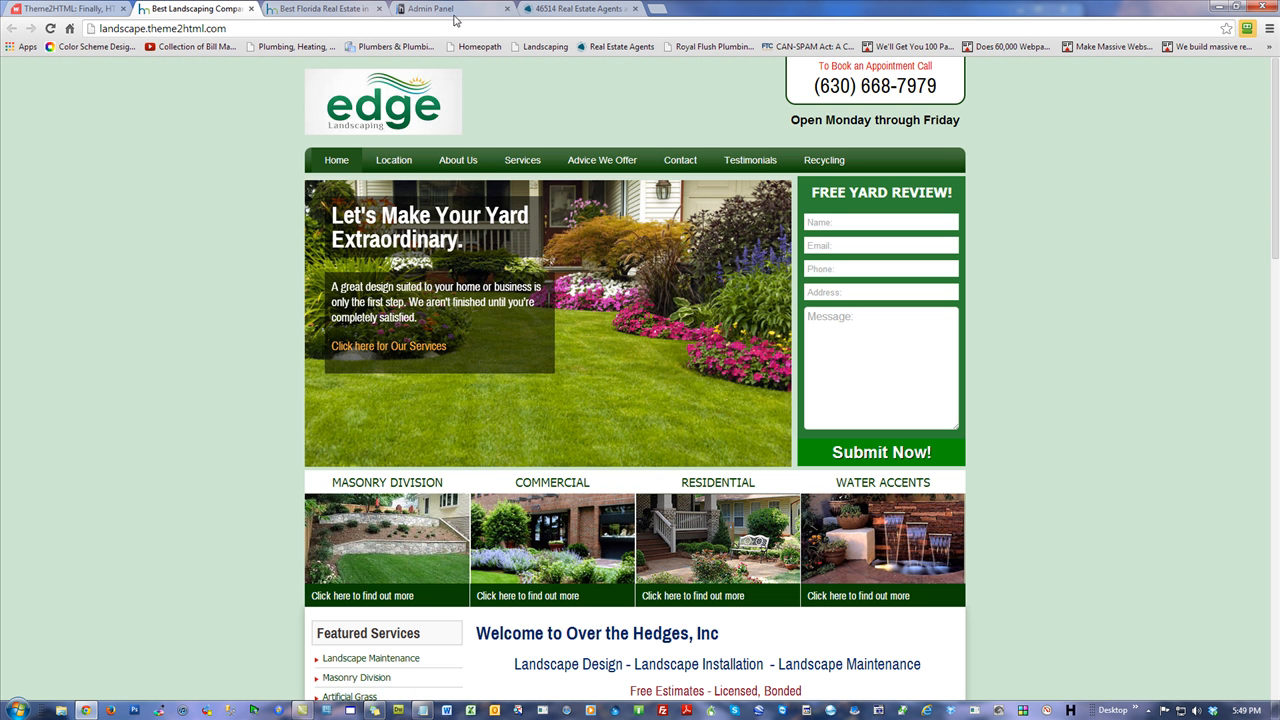
left_click(488, 12)
left_click(635, 9)
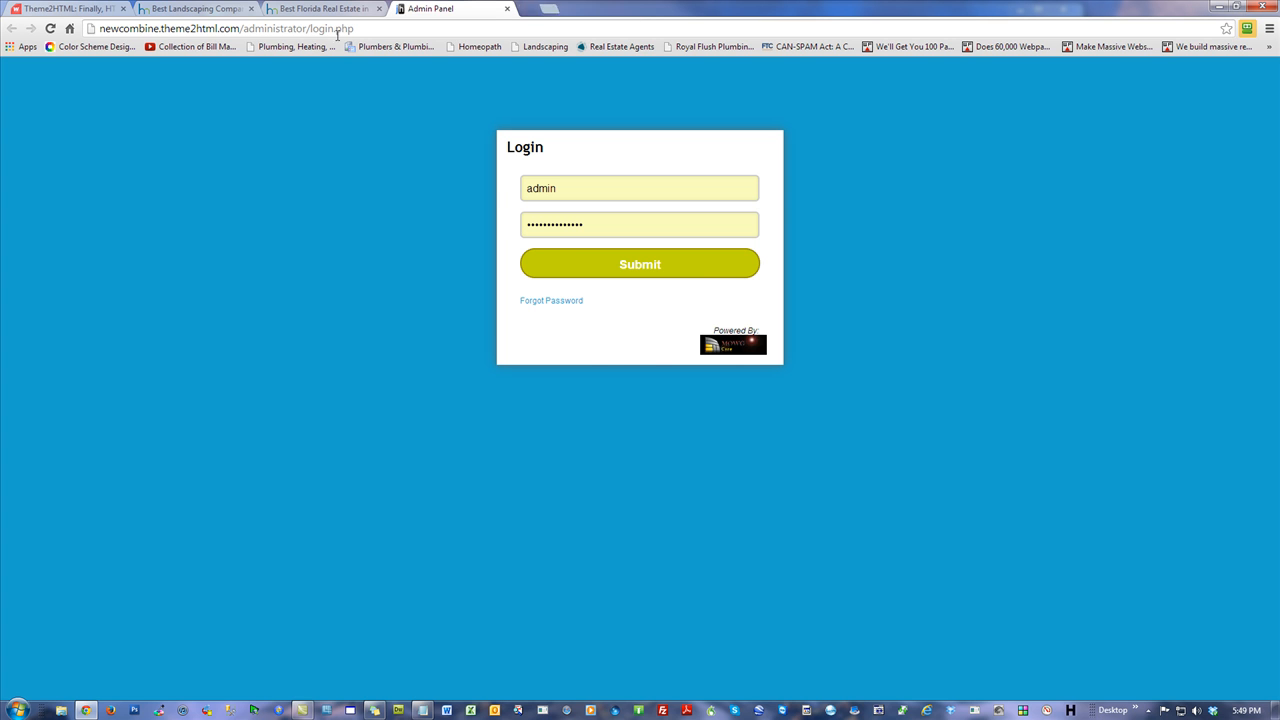
left_click(303, 10)
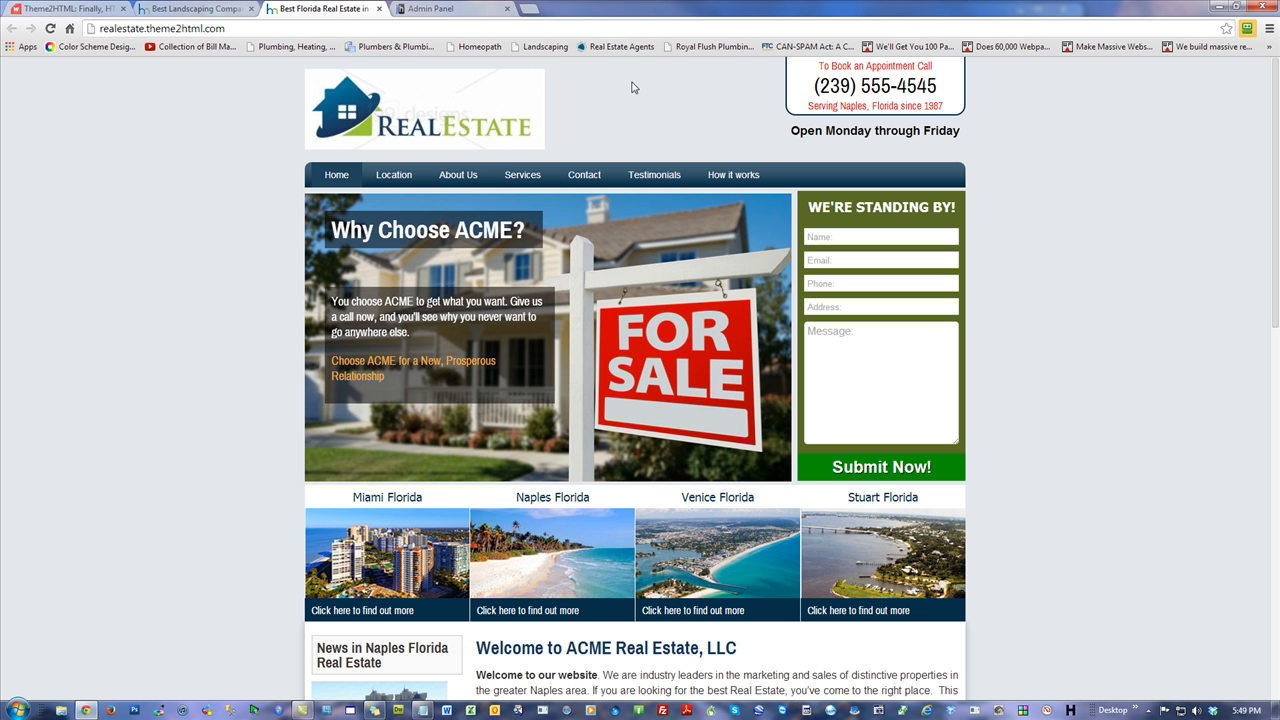
Close the Real Estate demo and revisit the Landscape demo and the Theme2HTML home page
left_click(380, 9)
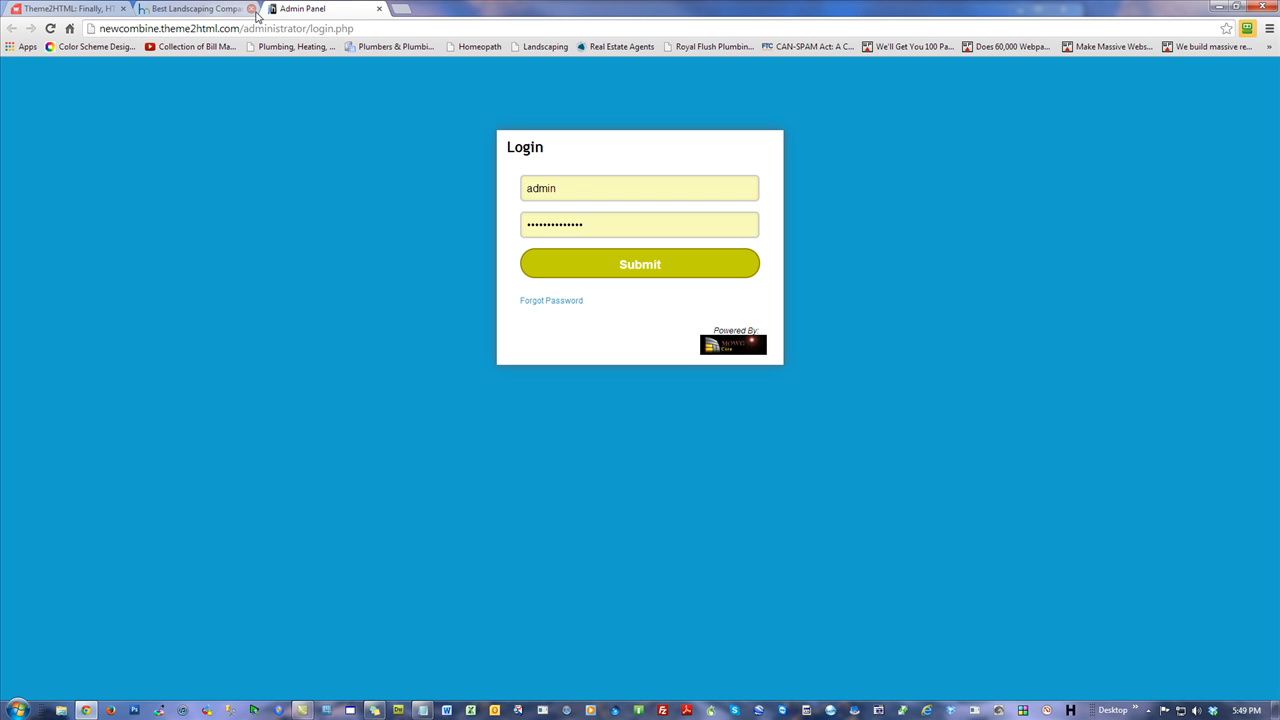
left_click(230, 10)
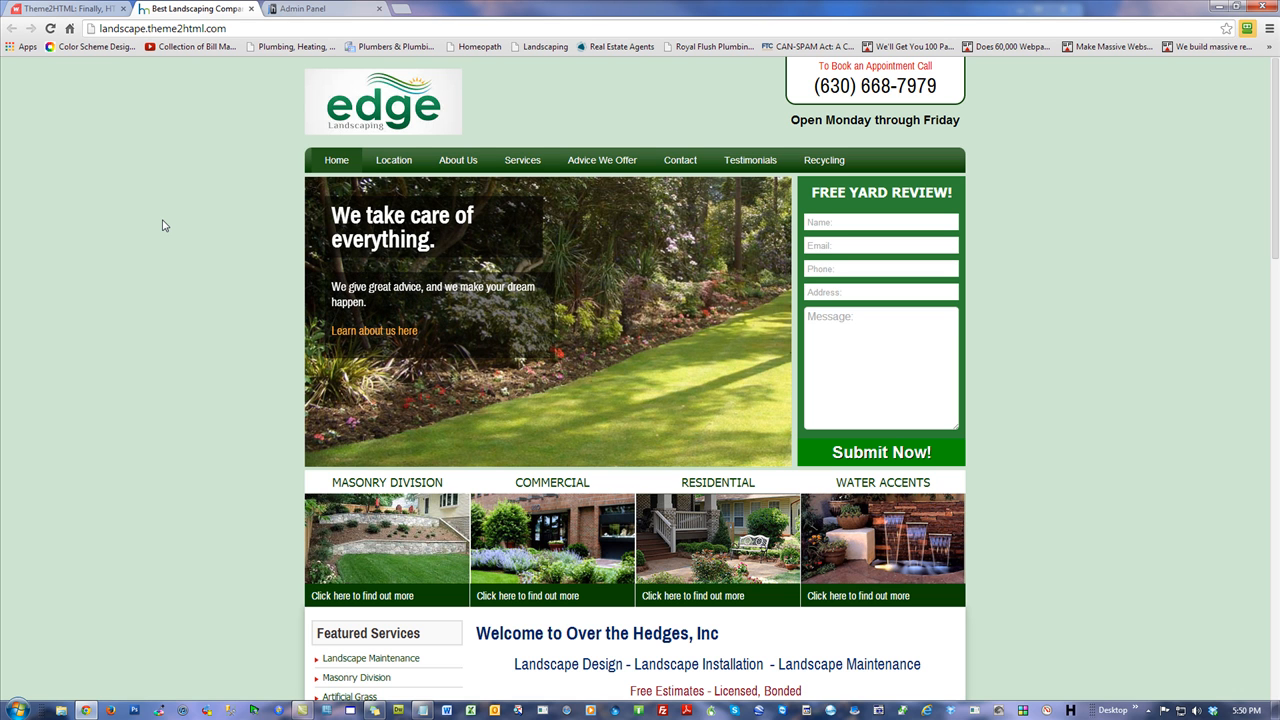
left_click(300, 9)
left_click(70, 12)
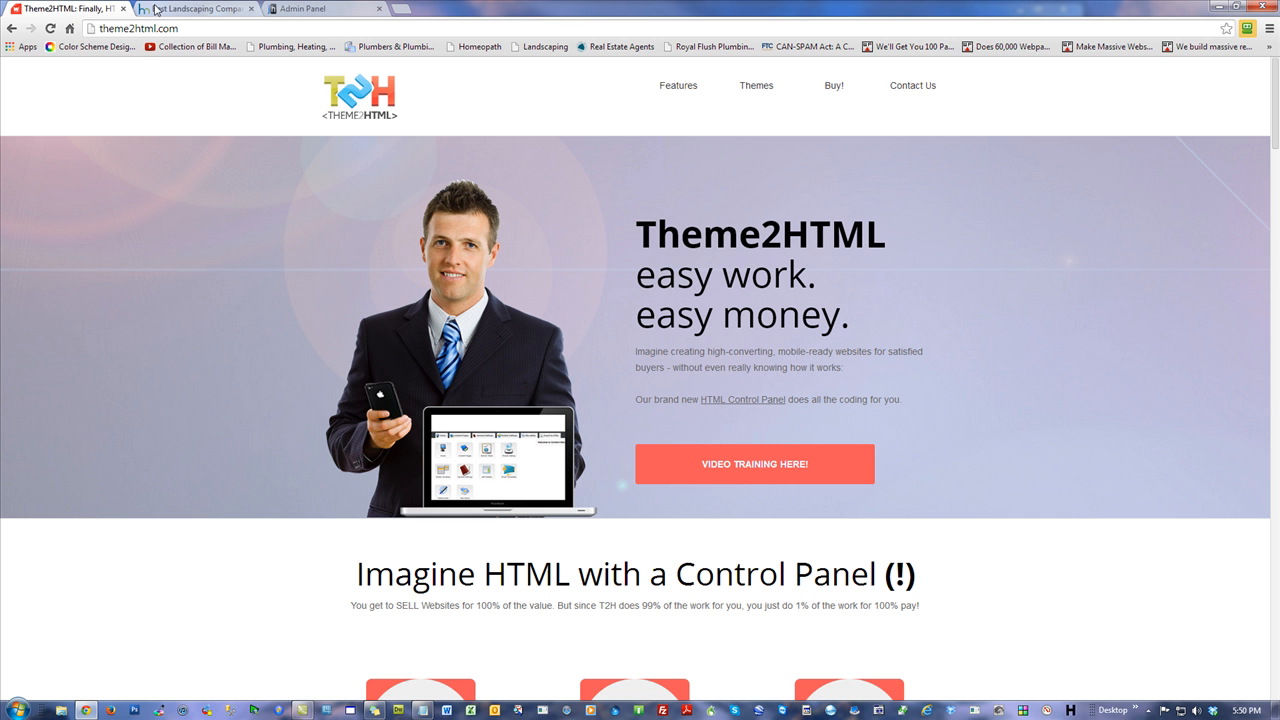
left_click(228, 10)
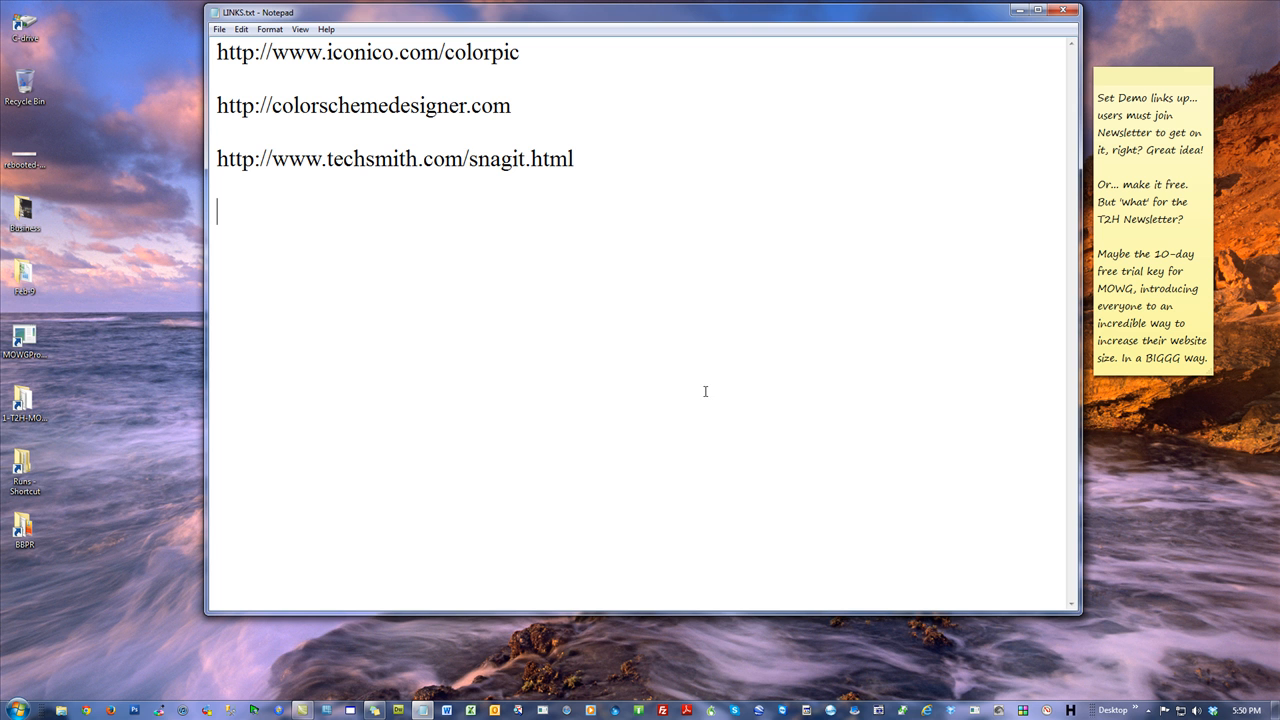
Move the LINKS.txt window lower on the desktop and highlight all its links, then only the iconico.com/colorpic link
left_click_drag(706, 221, 183, 53)
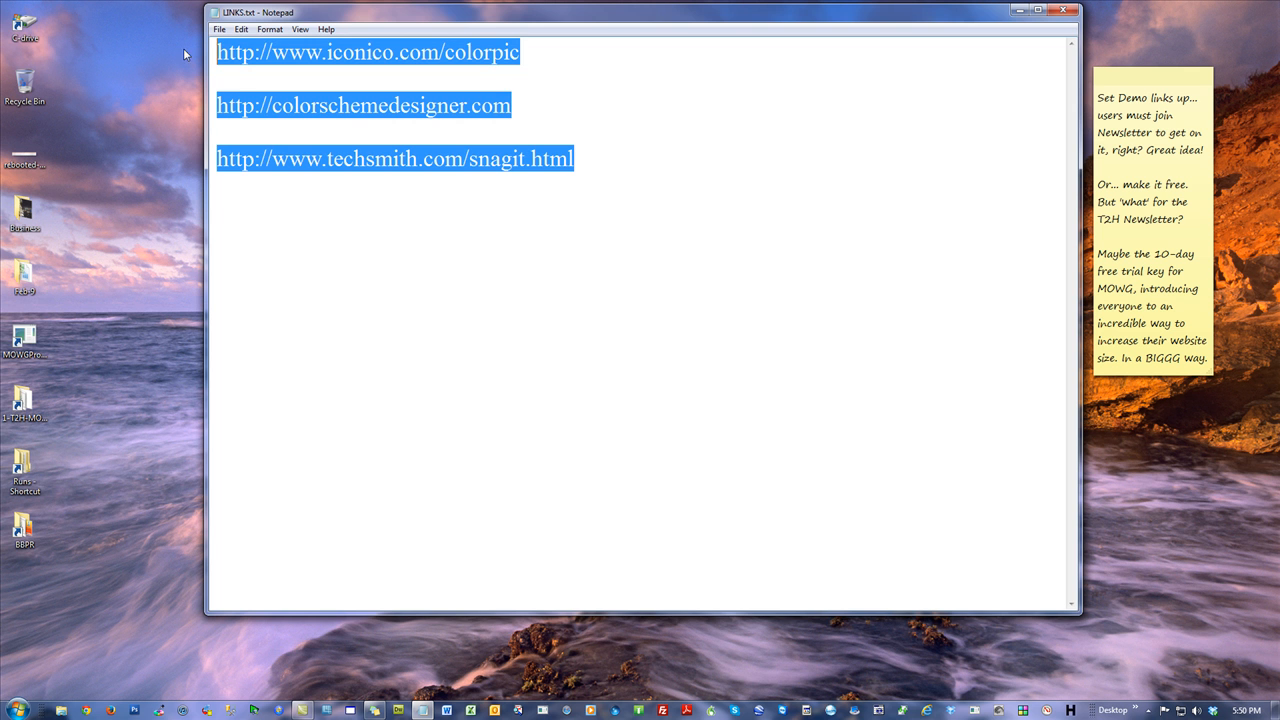
left_click_drag(585, 27, 676, 249)
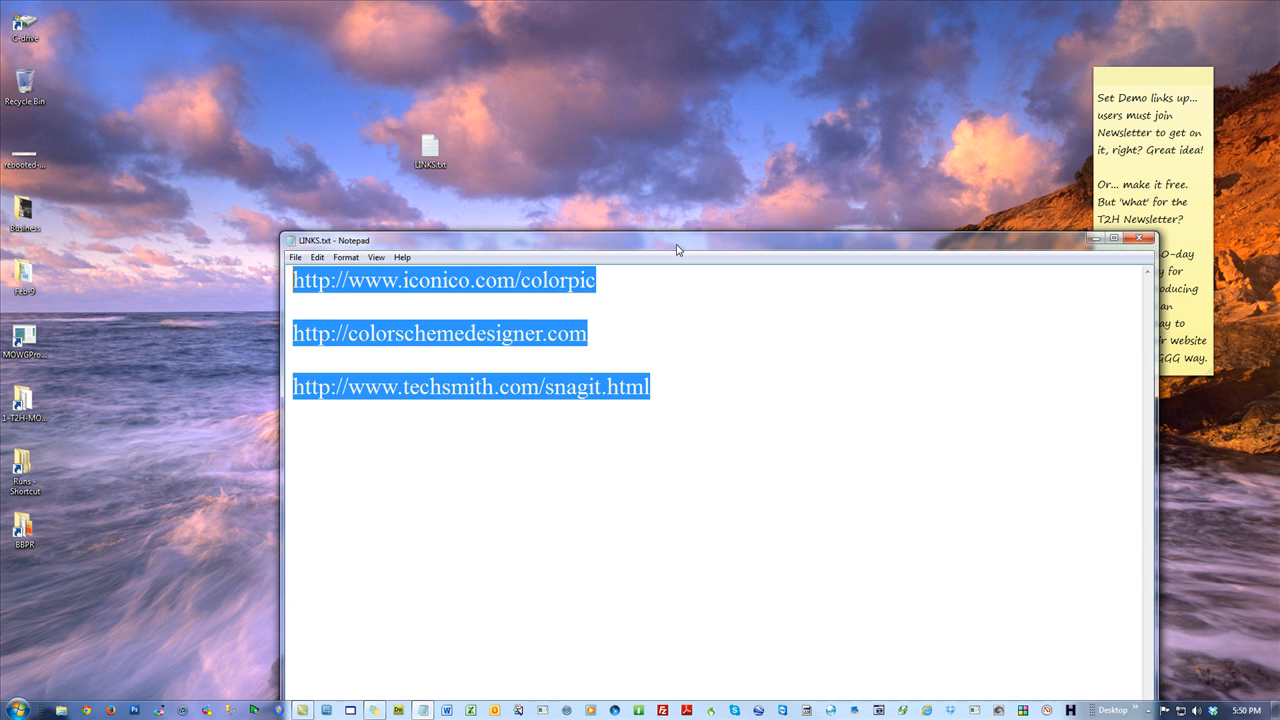
left_click(755, 472)
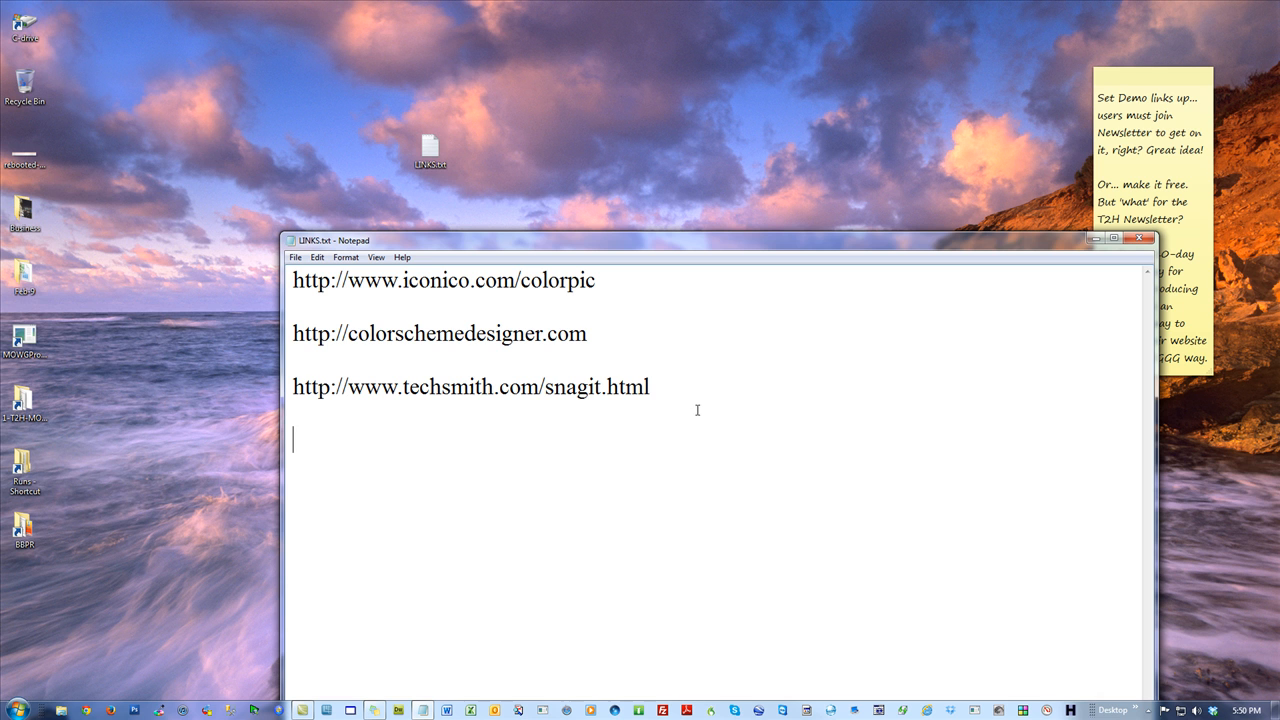
left_click_drag(617, 279, 292, 281)
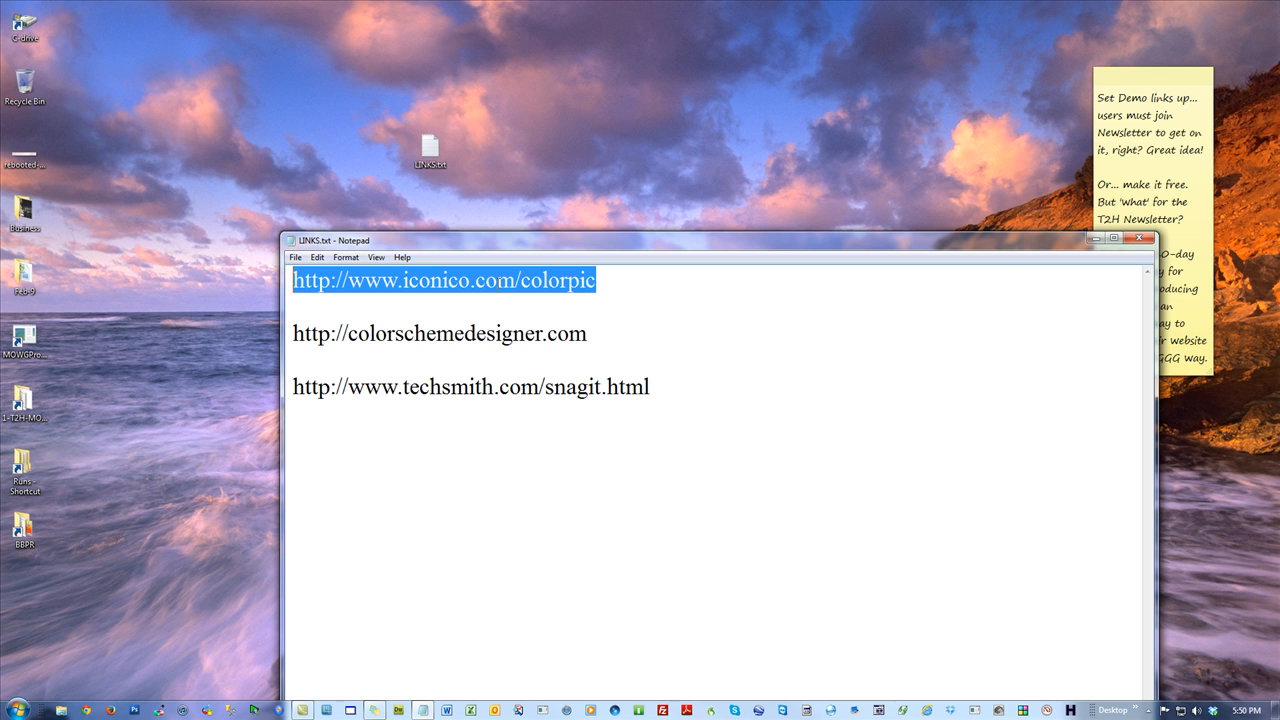
left_click(589, 489)
left_click(108, 609)
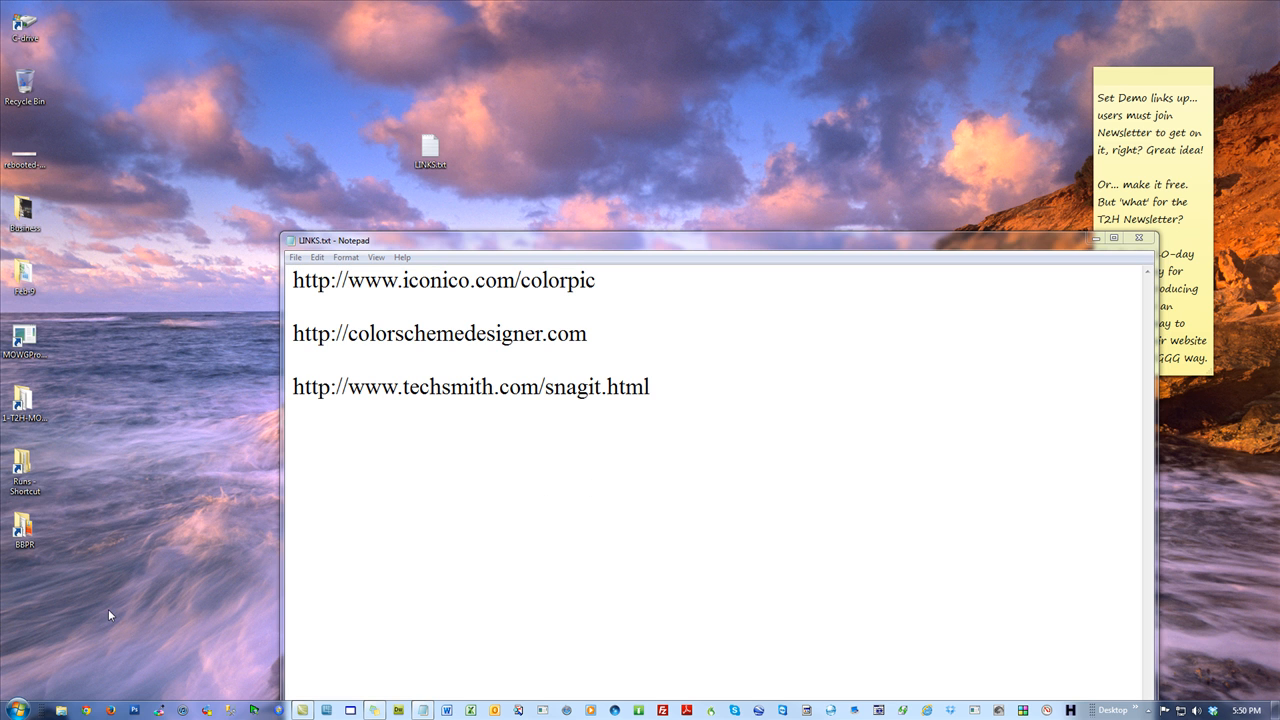
Launch ColorPic to sample colors from the desktop background, close it and highlight its link in LINKS.txt again
left_click(157, 712)
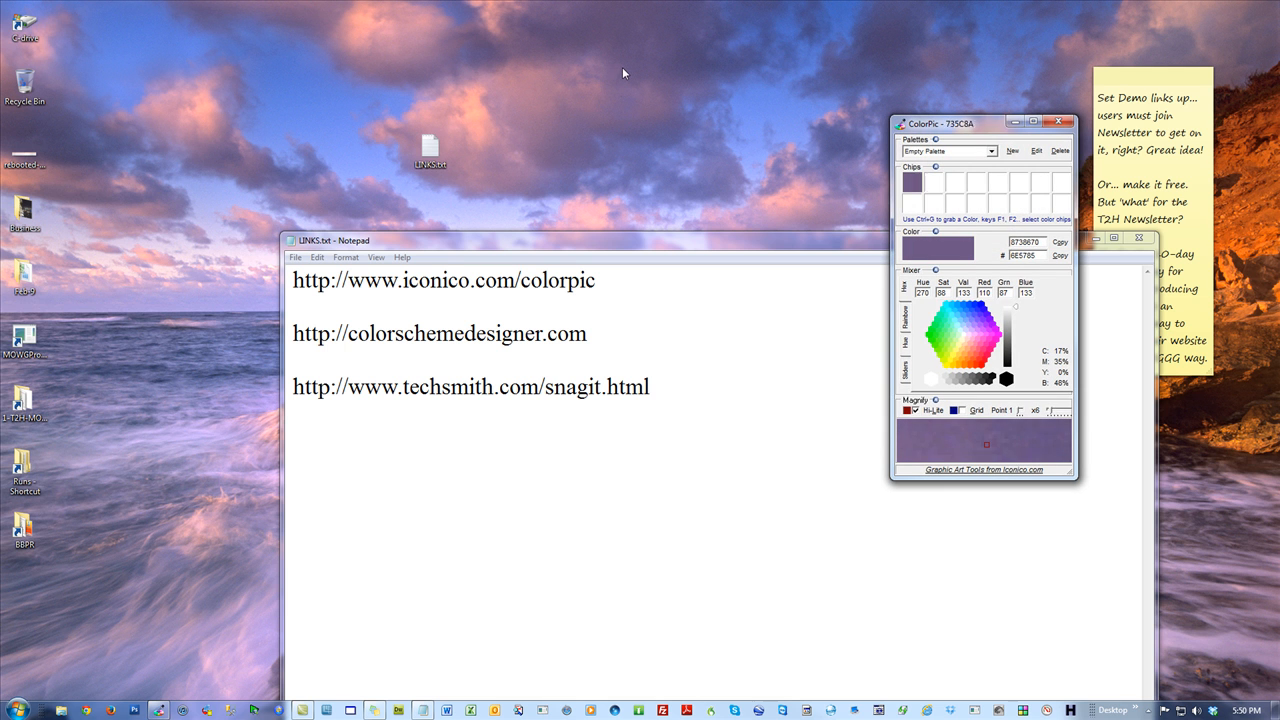
left_click_drag(1009, 255, 1046, 255)
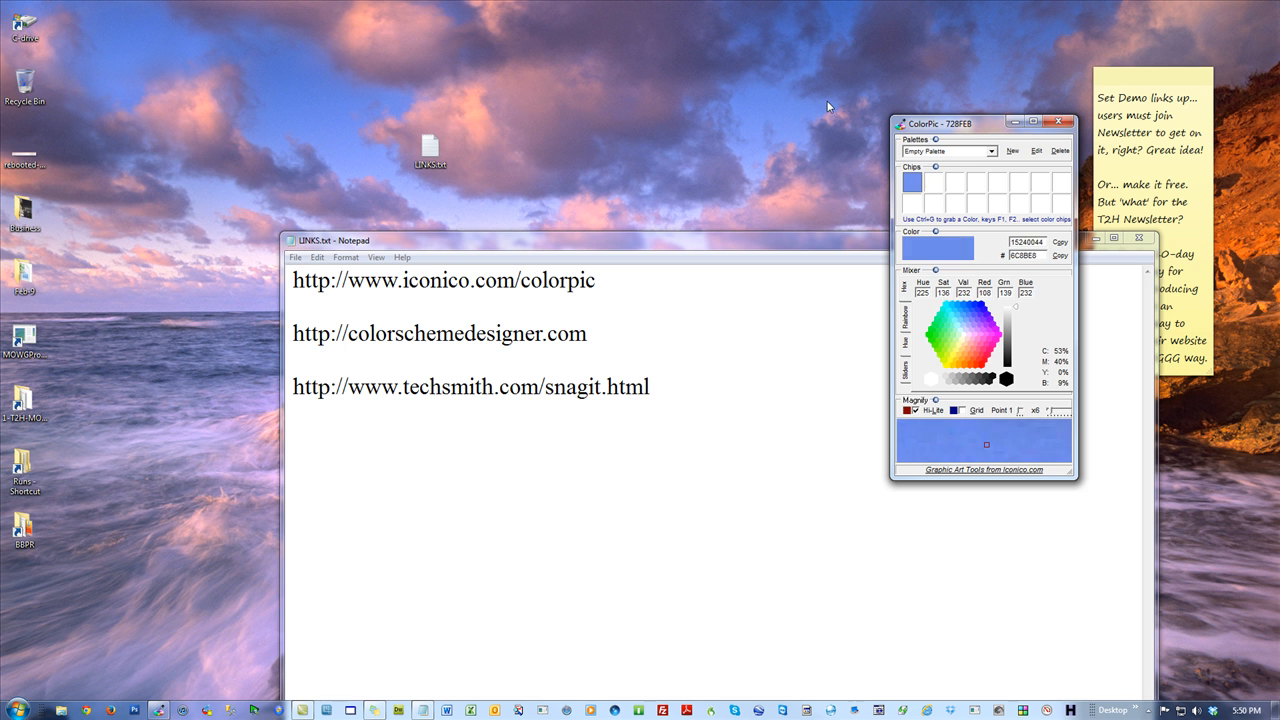
left_click(1067, 126)
left_click_drag(620, 281, 285, 286)
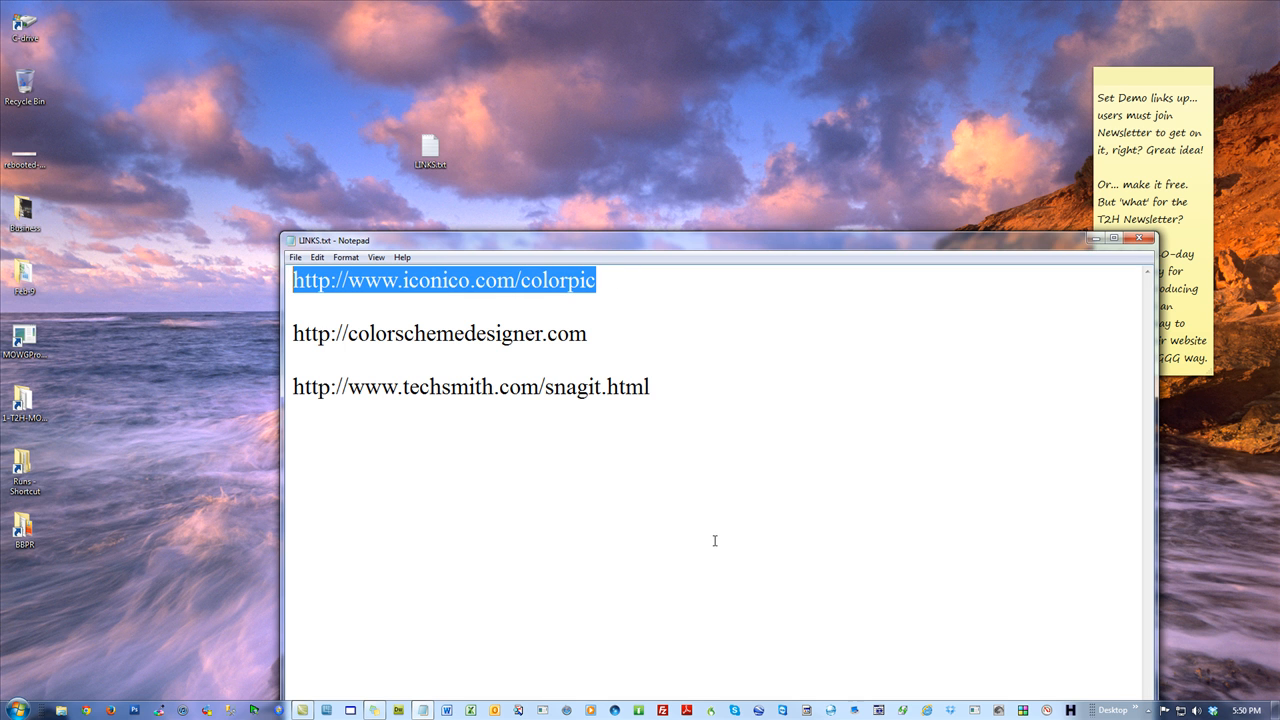
Highlight the colorschemedesigner.com link in LINKS.txt, then switch to Chrome and open the bookmarked Color Scheme Designer site
left_click_drag(393, 337, 281, 340)
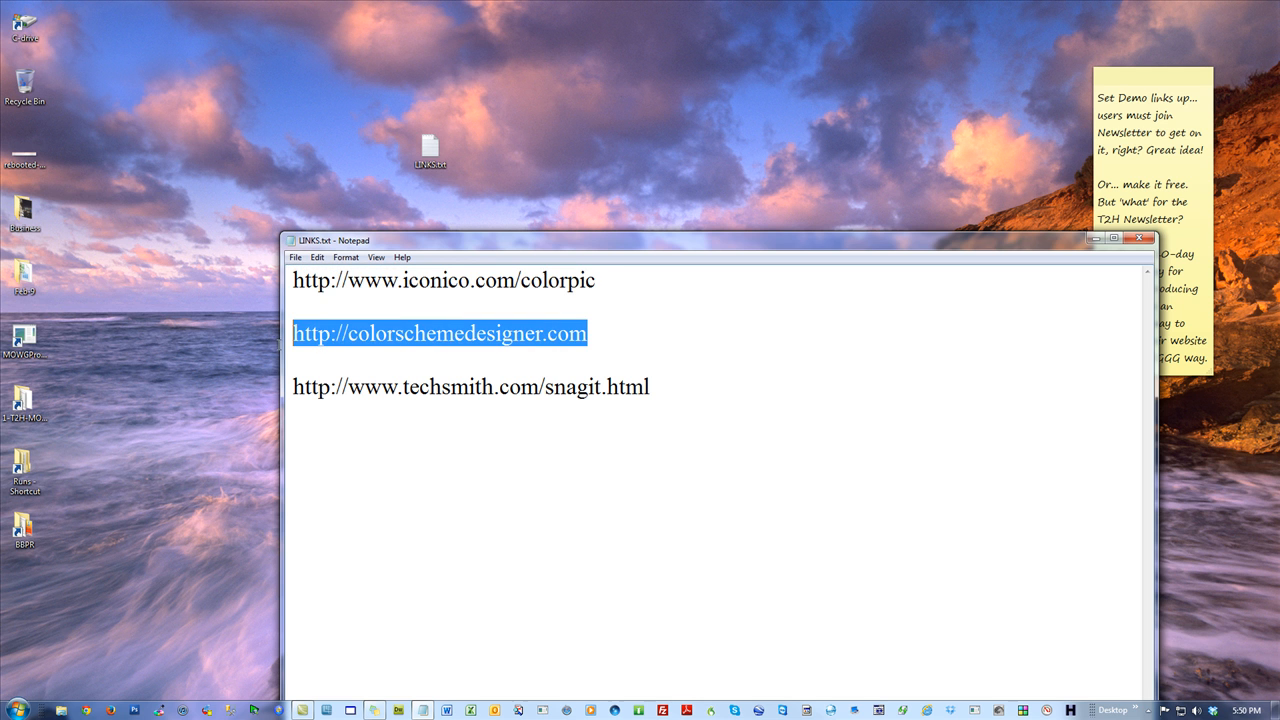
left_click(778, 456)
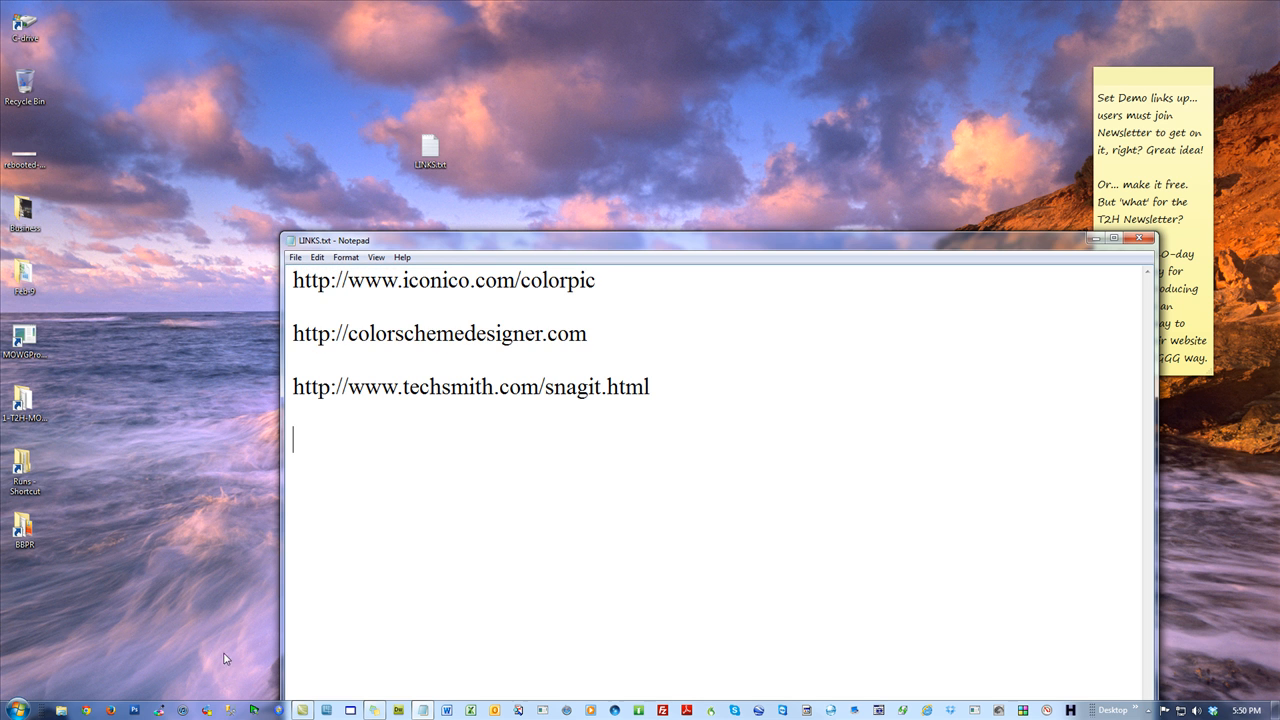
left_click(86, 711)
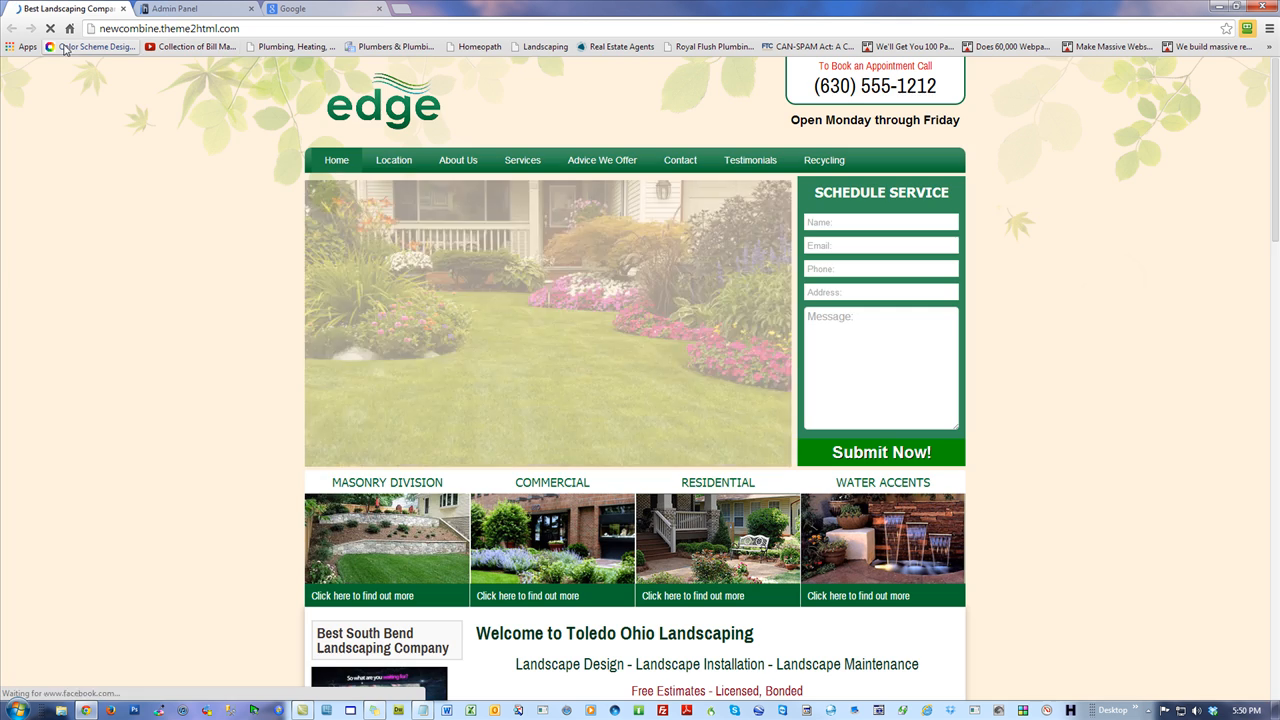
left_click(64, 50)
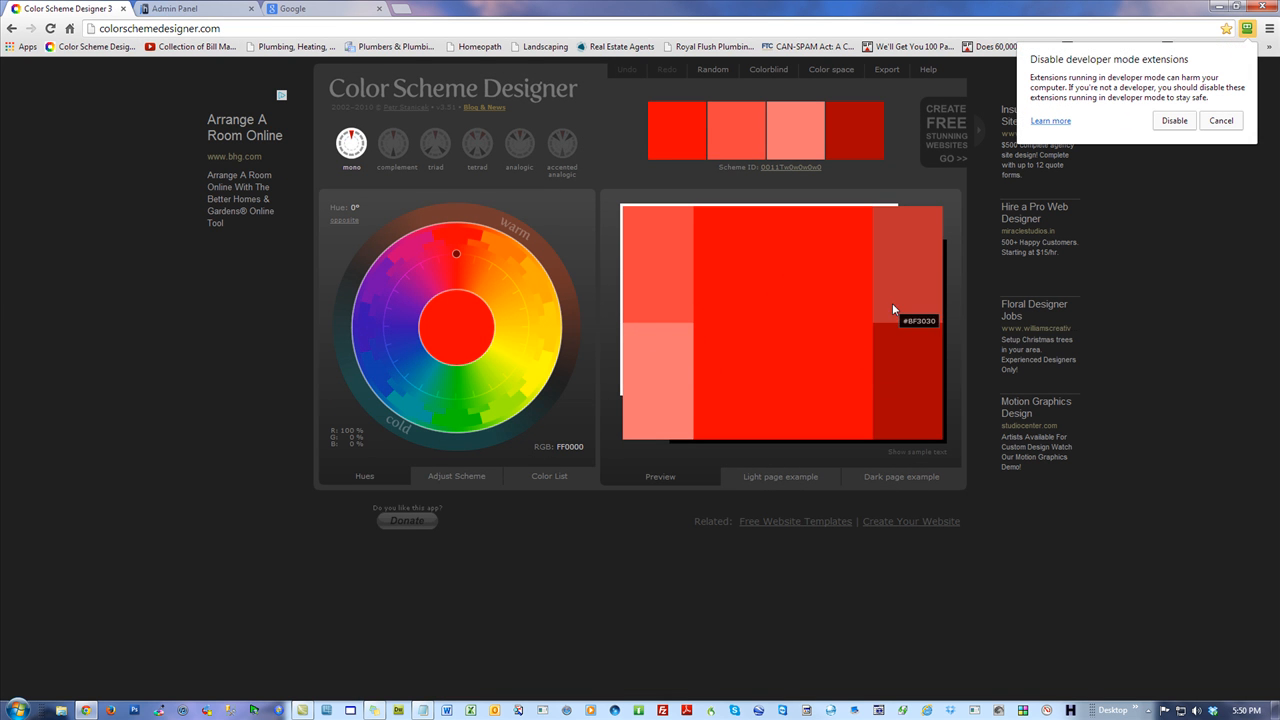
Open the RGB value entry, dismiss the developer mode extensions notice and accept FF0000 as the base color
left_click(577, 448)
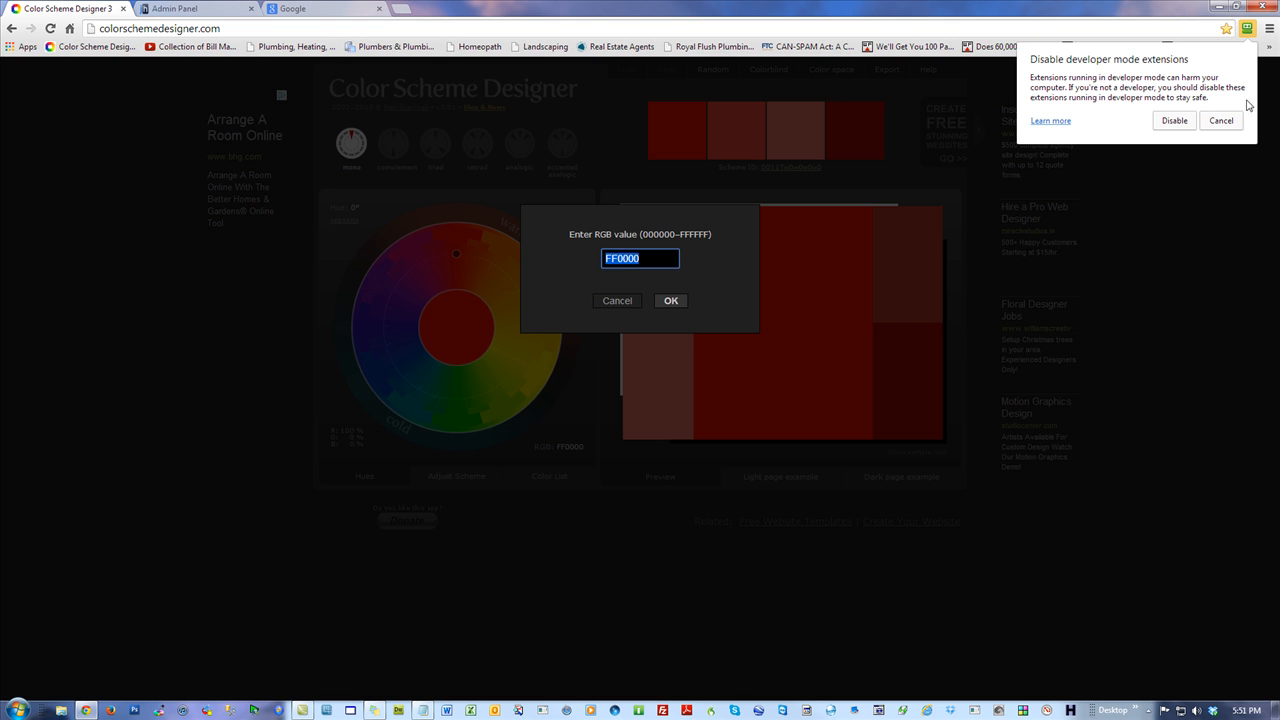
left_click(1222, 120)
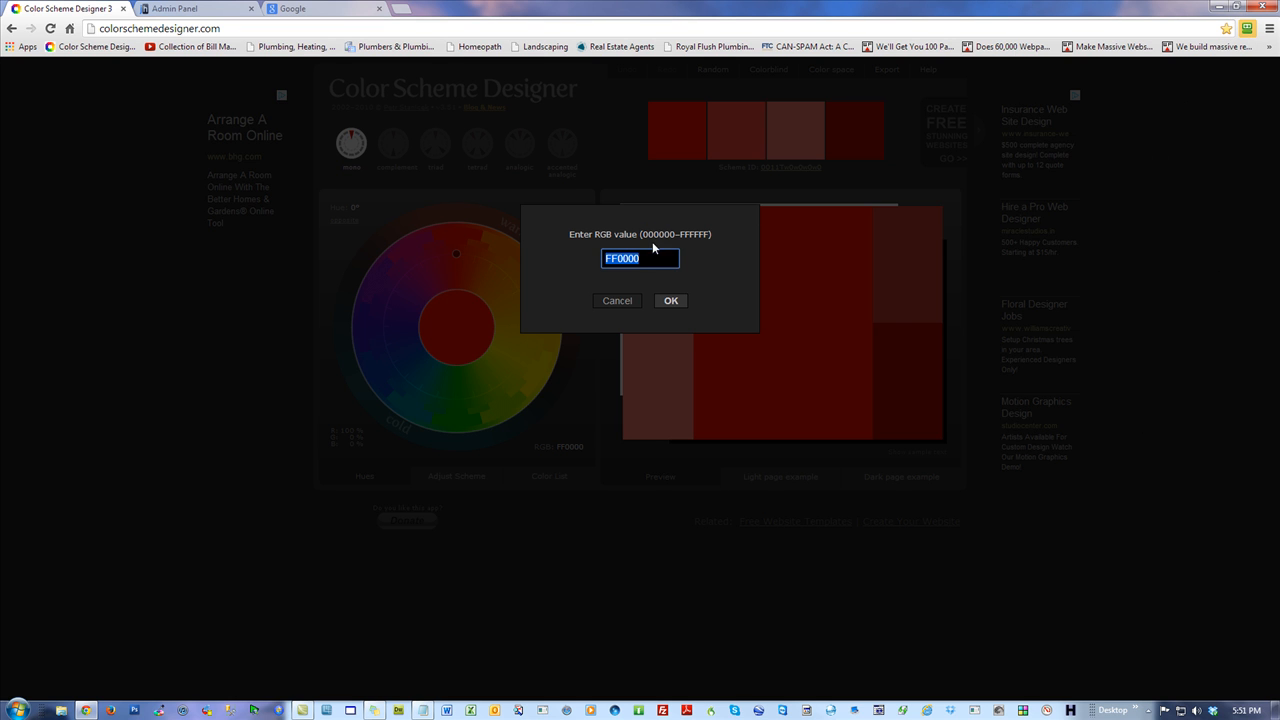
left_click(673, 301)
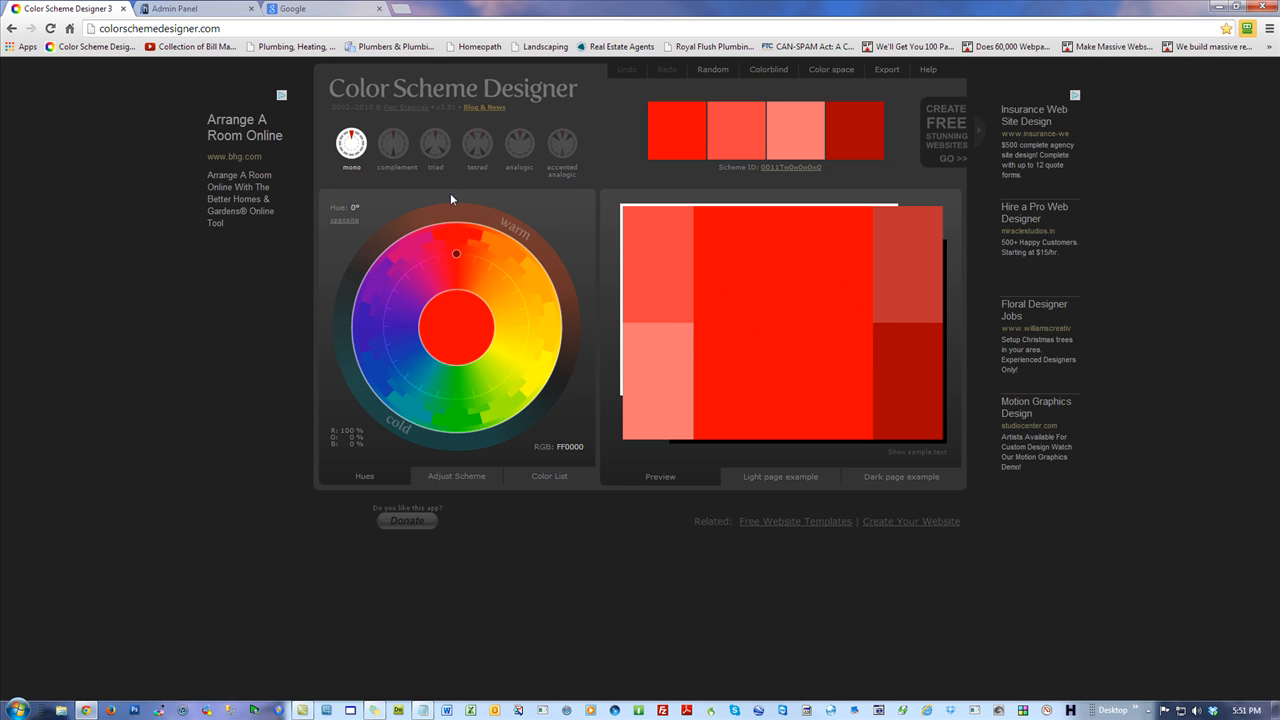
Preview the complement, triad and tetrad color schemes for the red base color
left_click(391, 145)
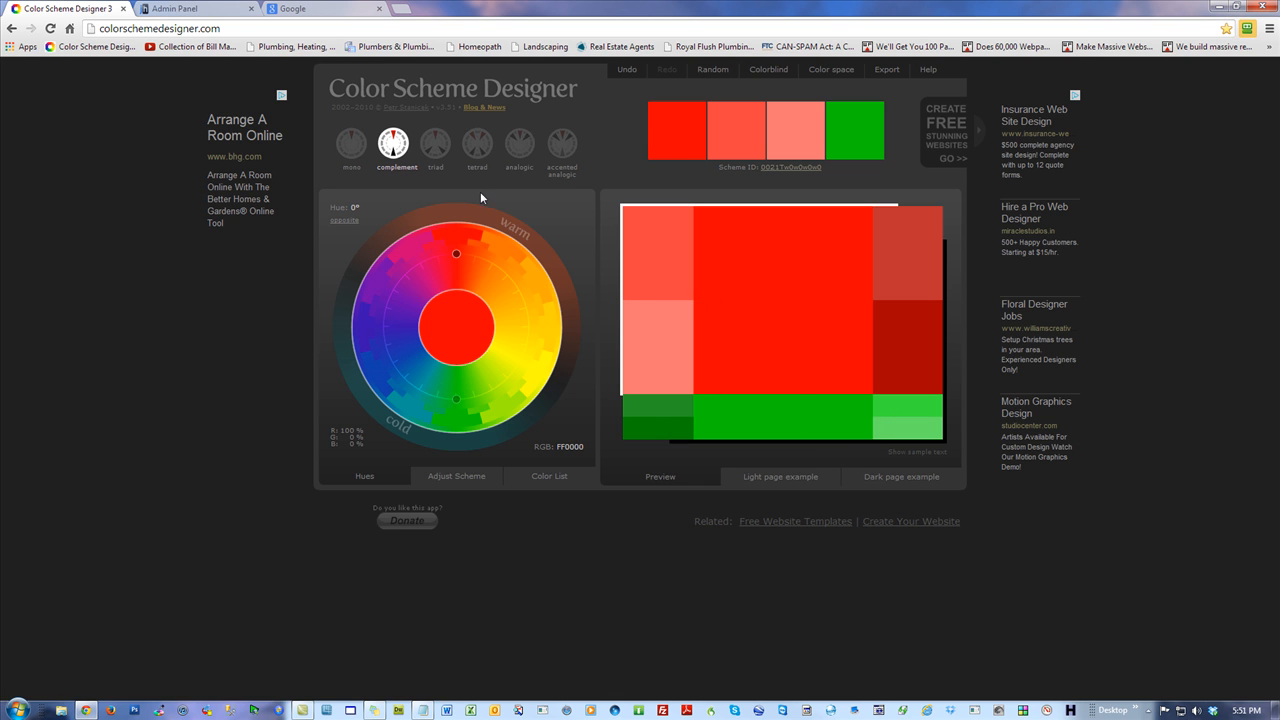
left_click(436, 145)
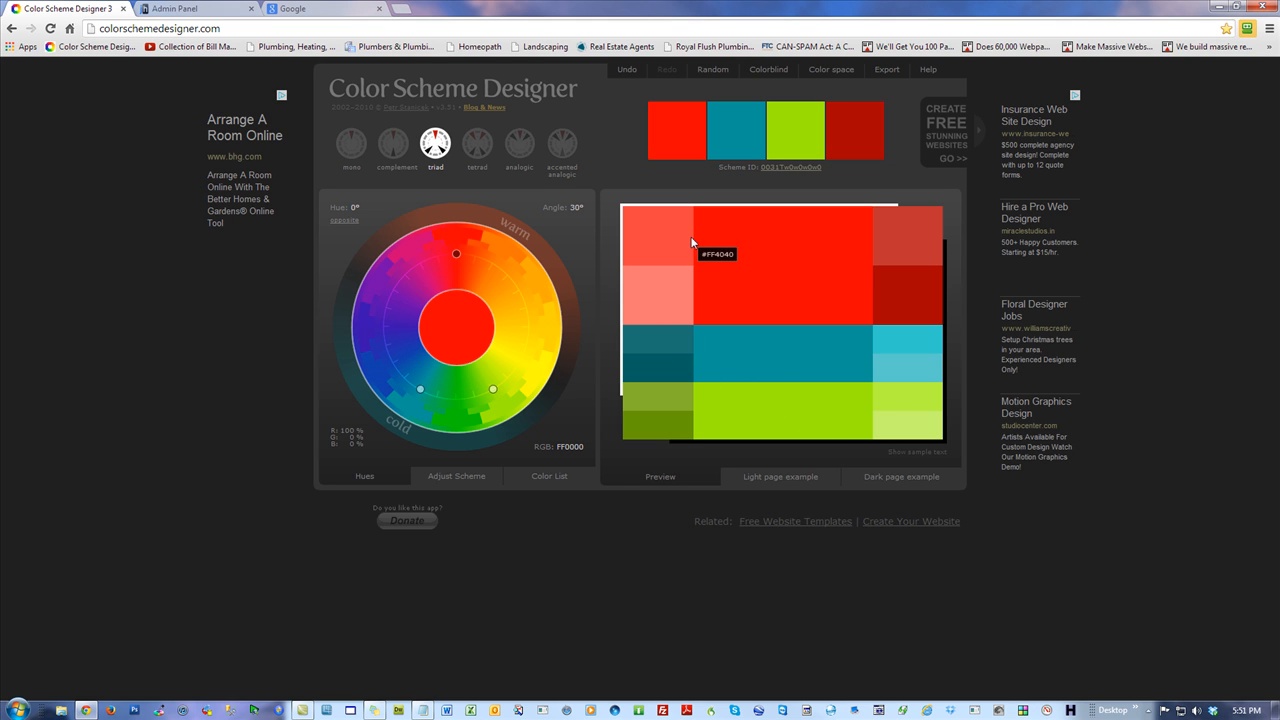
left_click(477, 145)
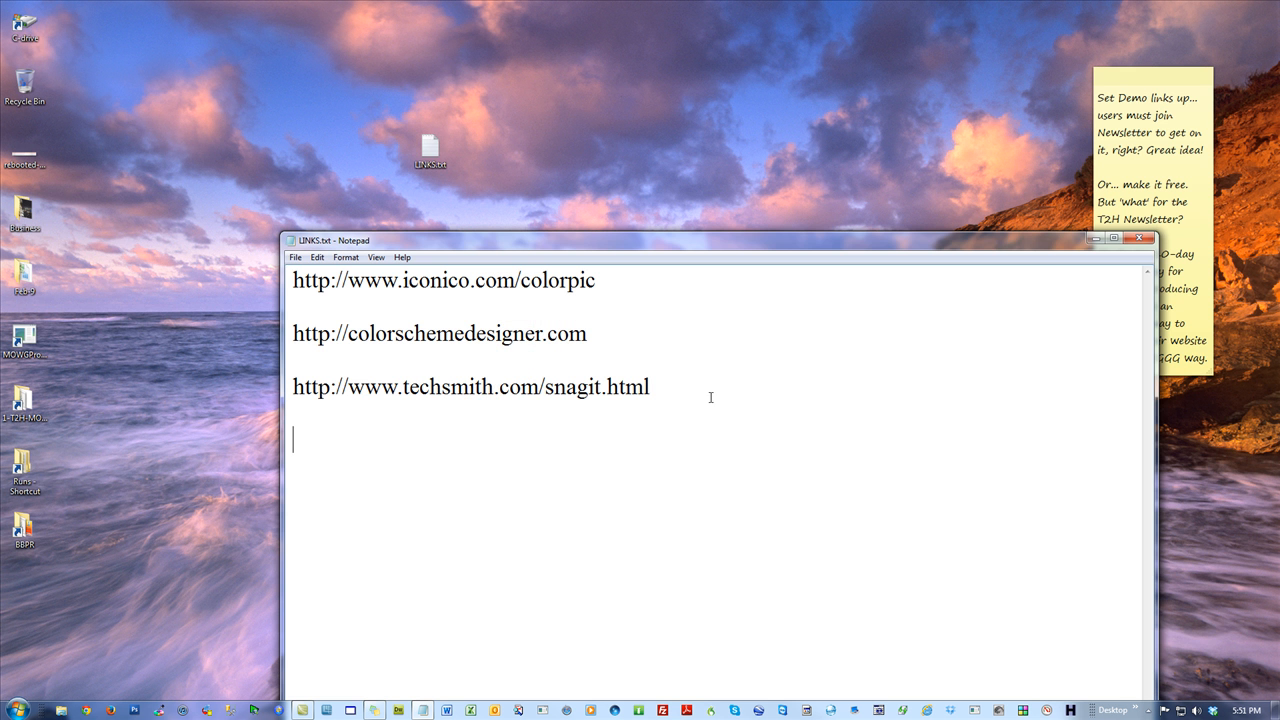
Highlight the techsmith.com/snagit.html link in LINKS.txt, launch Snagit and dismiss its capture hotkey warning
left_click_drag(650, 387, 294, 387)
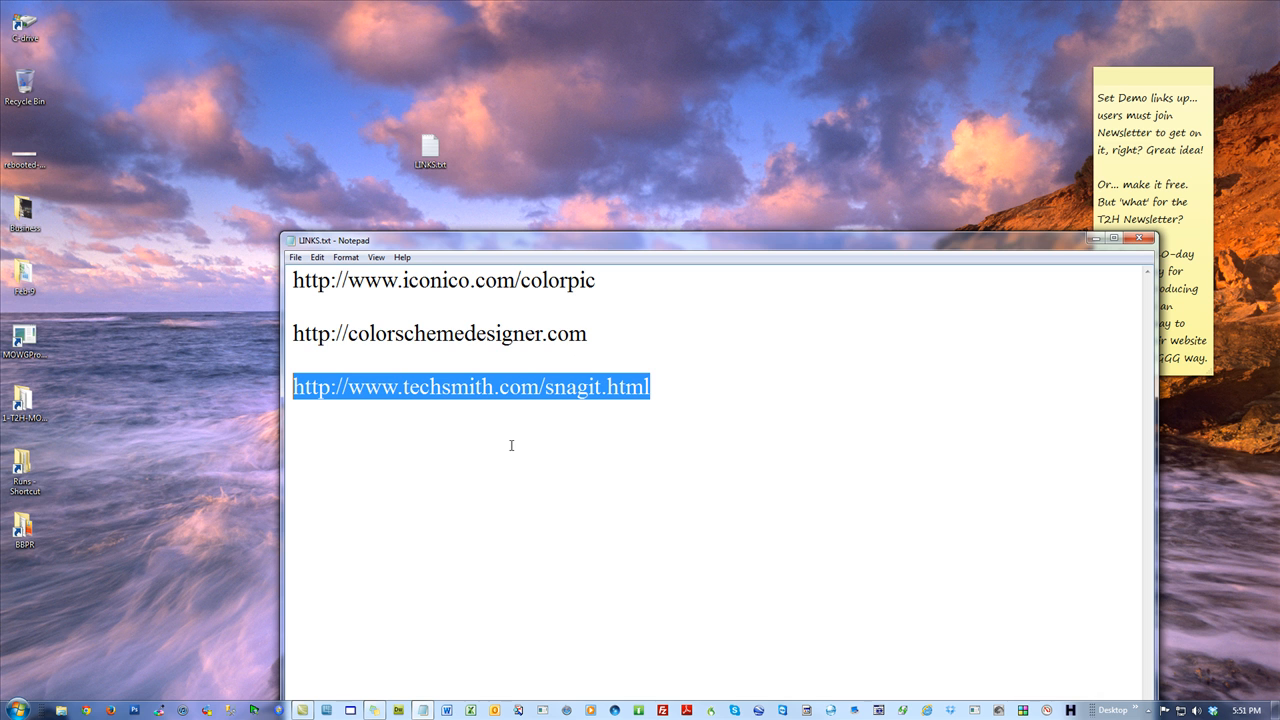
left_click(325, 710)
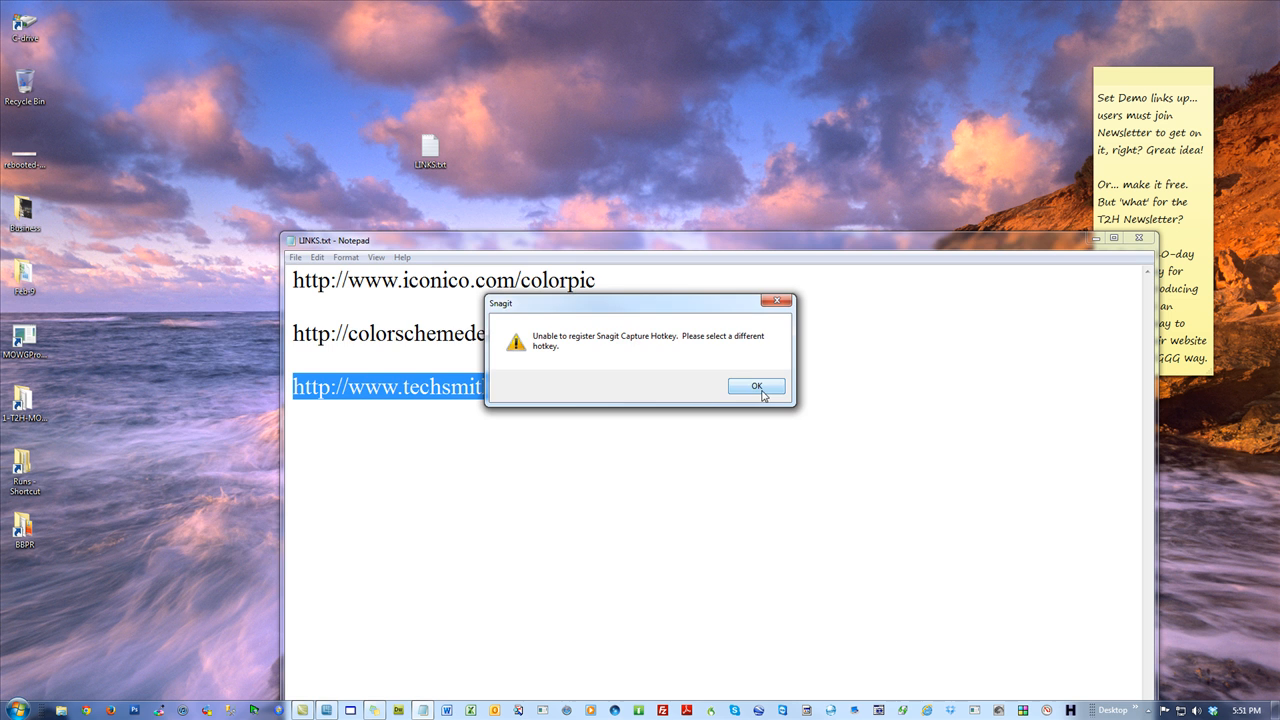
left_click(757, 387)
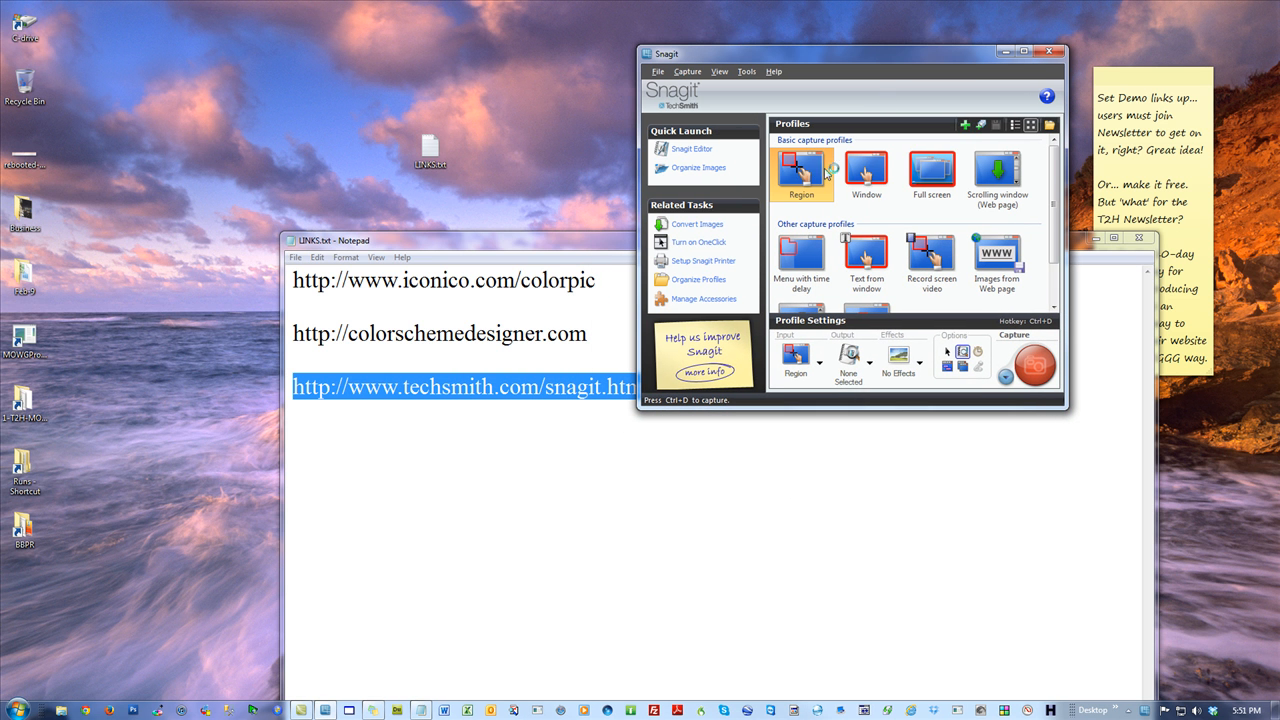
left_click(1085, 392)
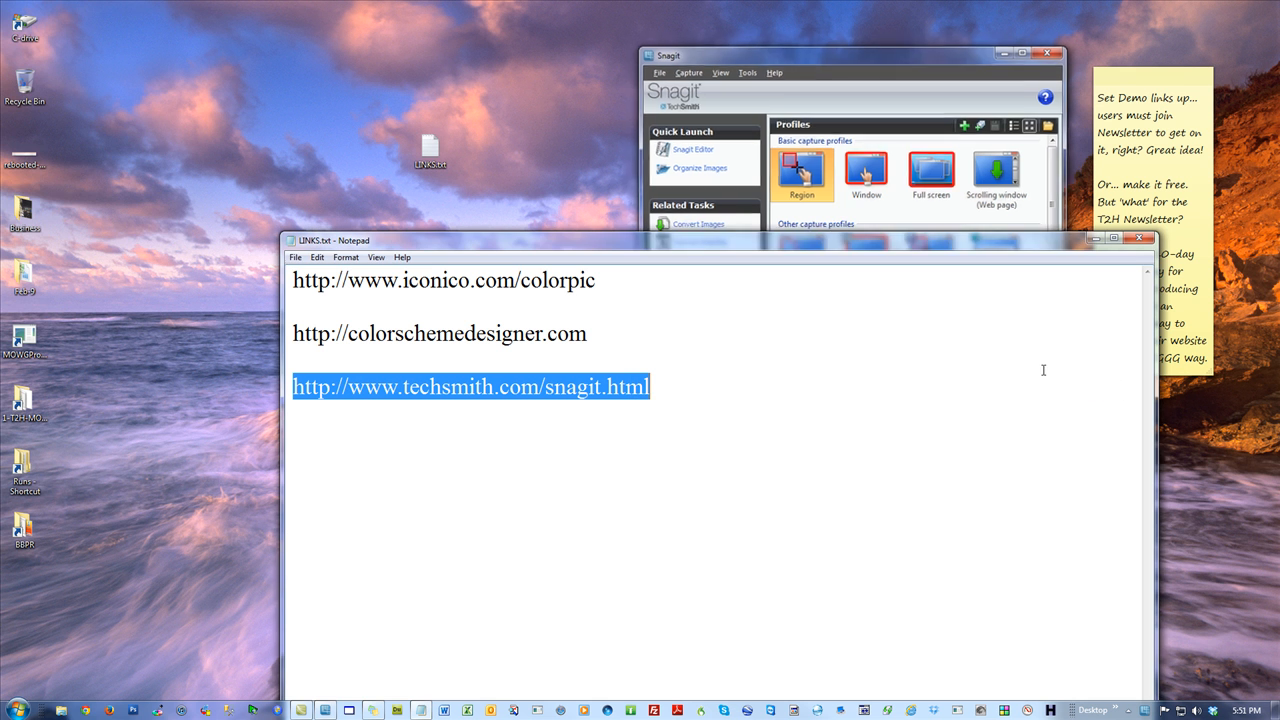
Capture a region of the desktop sky about 389 x 149 pixels with Snagit, then close the Snagit Editor and Snagit
key("Print")
left_click_drag(598, 96, 857, 195)
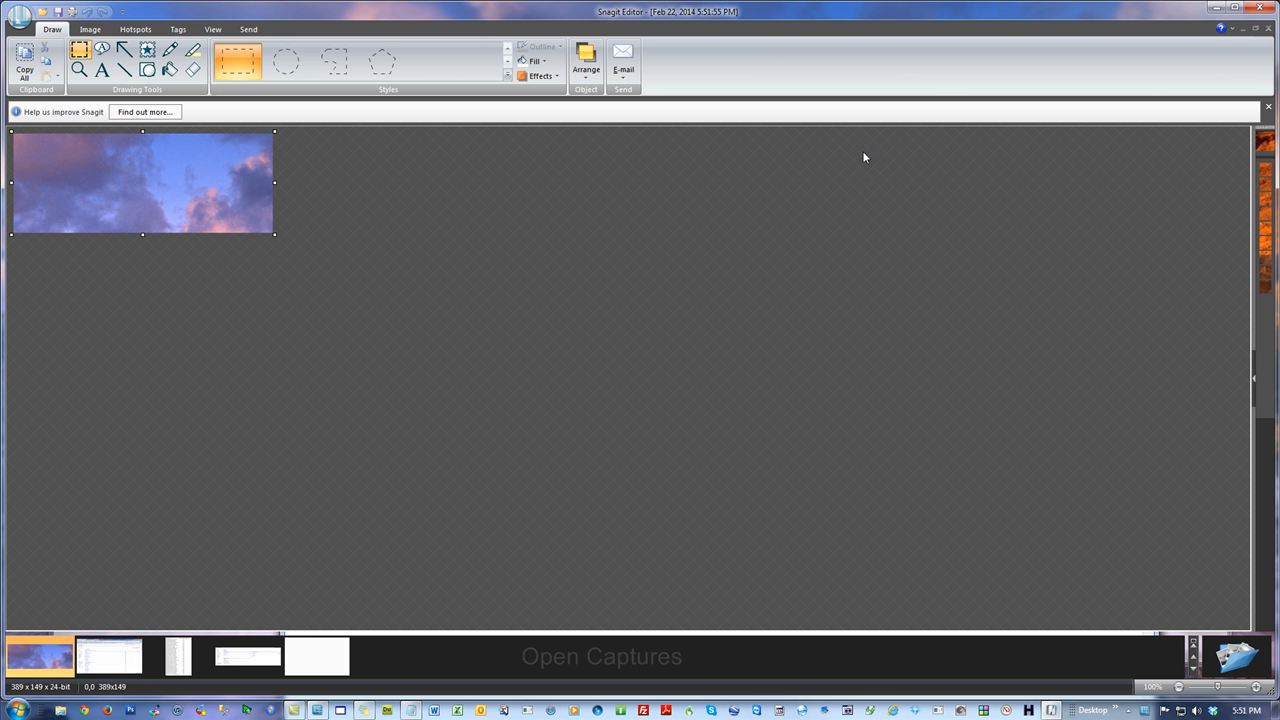
left_click(1265, 7)
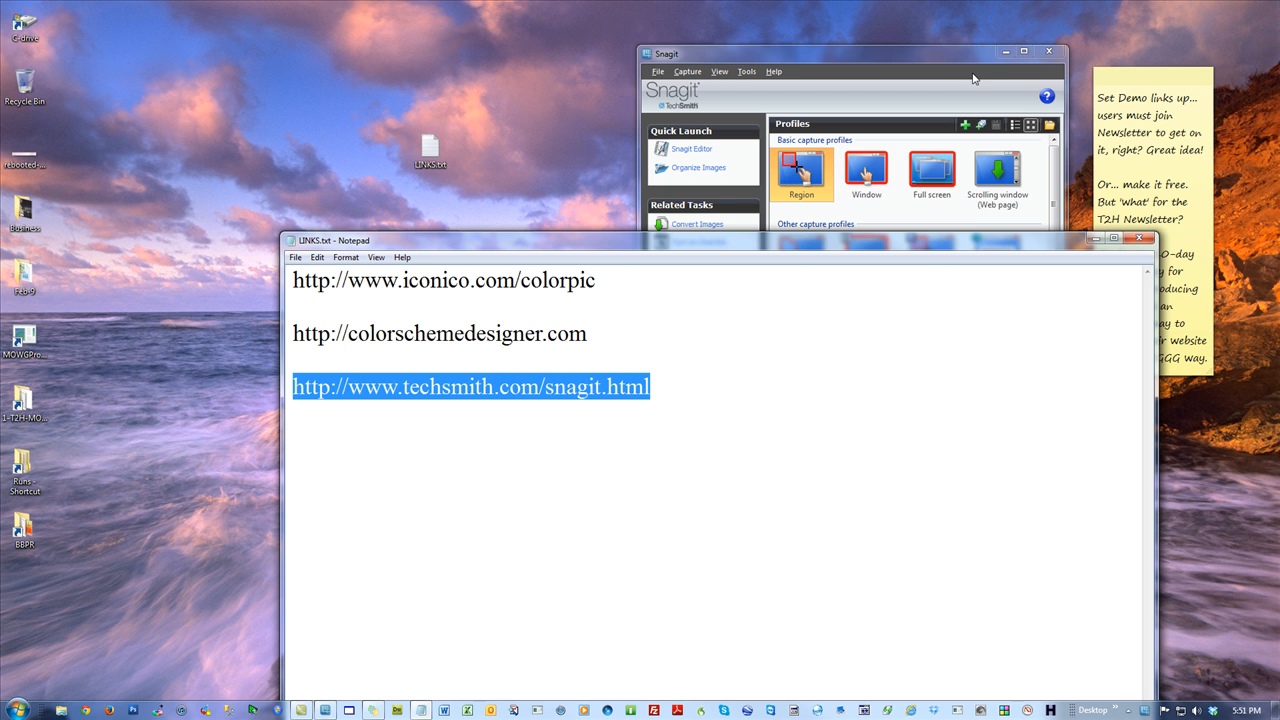
left_click(1049, 51)
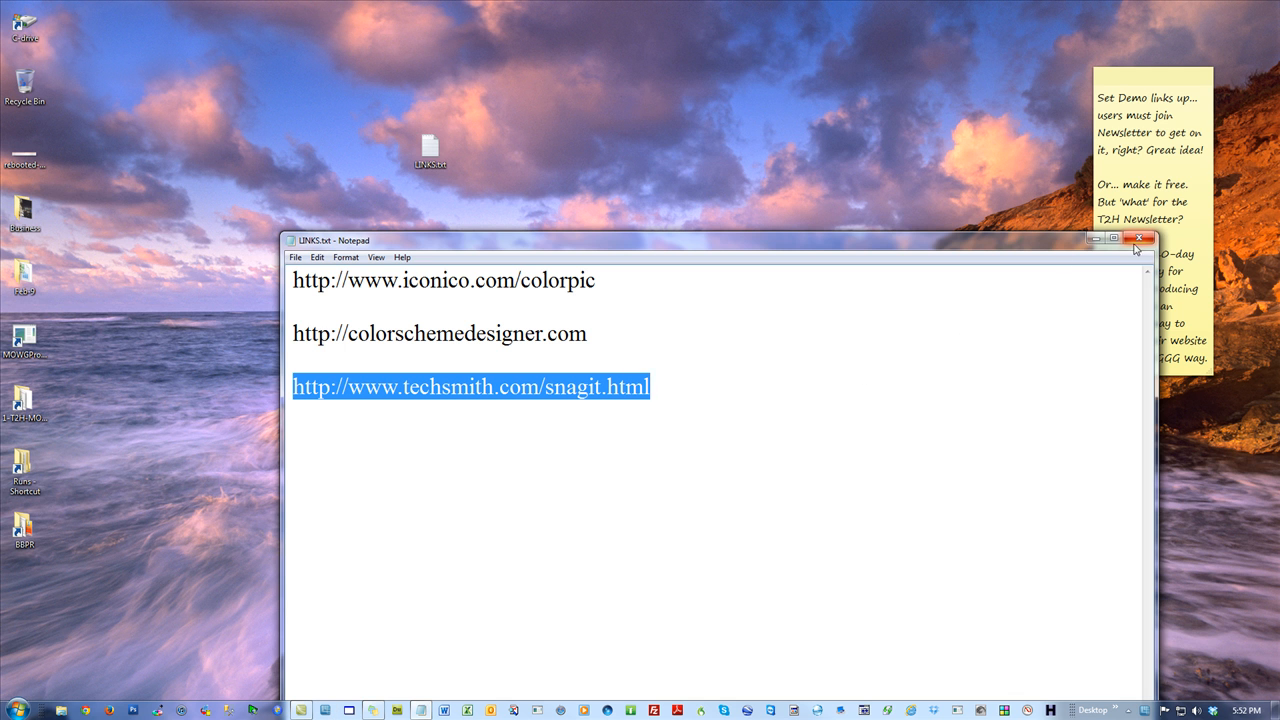
Highlight all three links in LINKS.txt together, then the Snagit, Color Scheme Designer and ColorPic links one at a time
left_click(728, 392)
left_click_drag(705, 405, 247, 278)
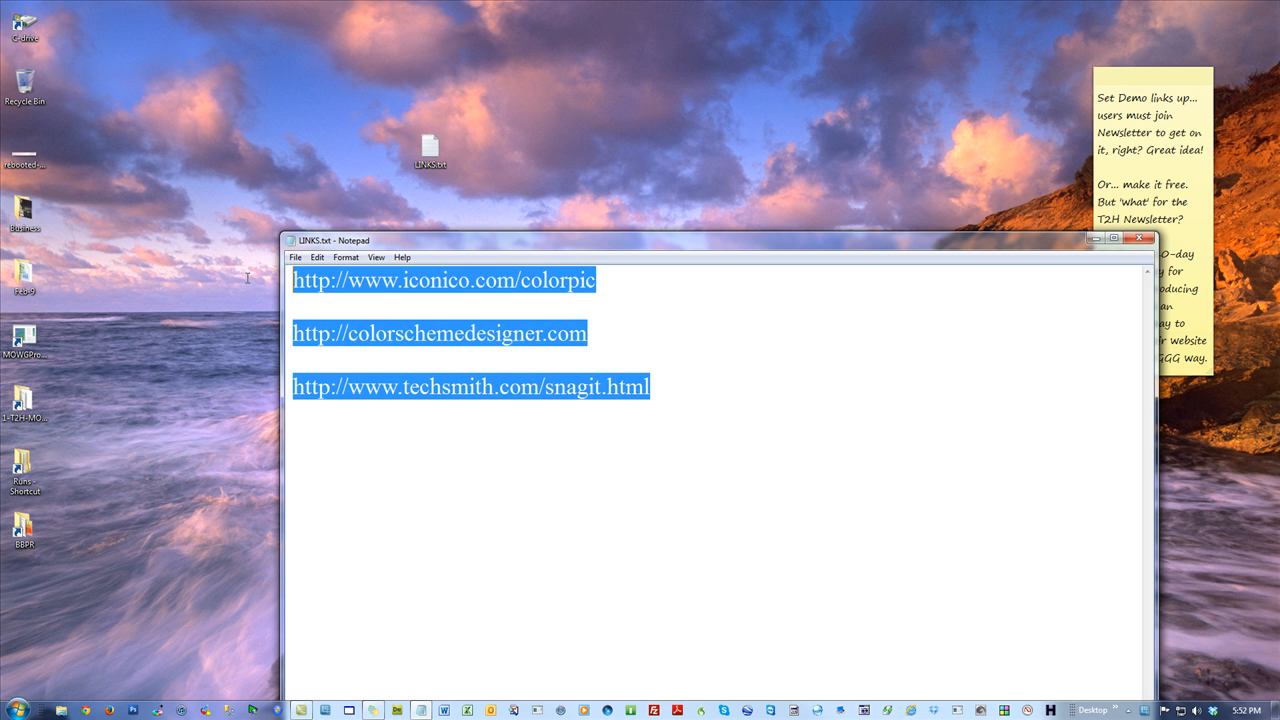
left_click(638, 413)
left_click_drag(700, 400, 286, 386)
left_click_drag(626, 327, 290, 334)
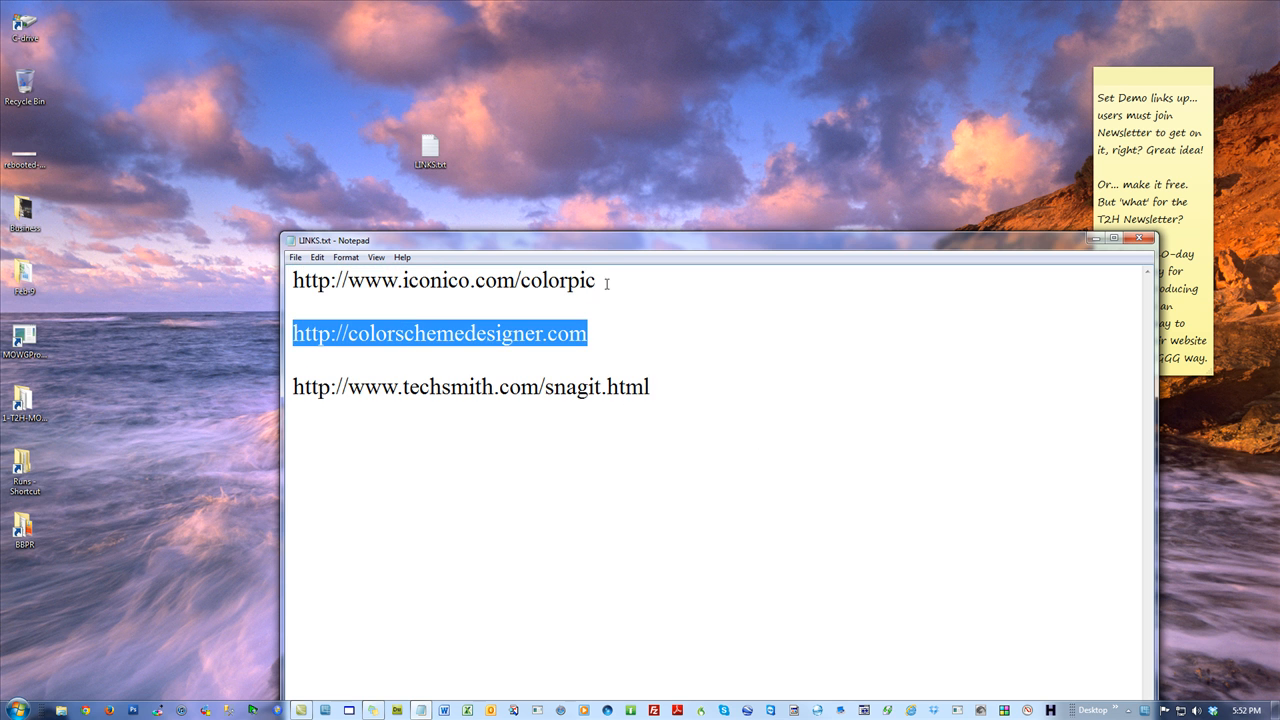
left_click_drag(606, 284, 287, 279)
left_click_drag(685, 386, 290, 386)
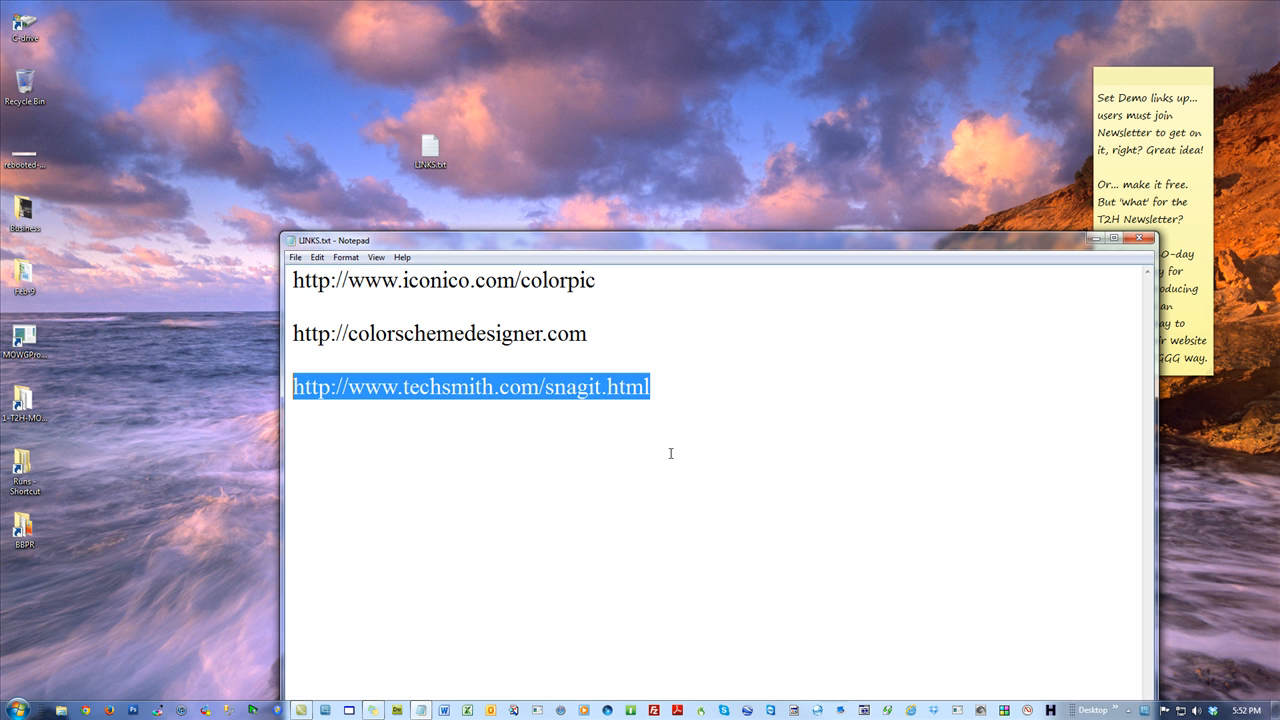
Clear the text selection and close LINKS.txt without saving changes
left_click(663, 463)
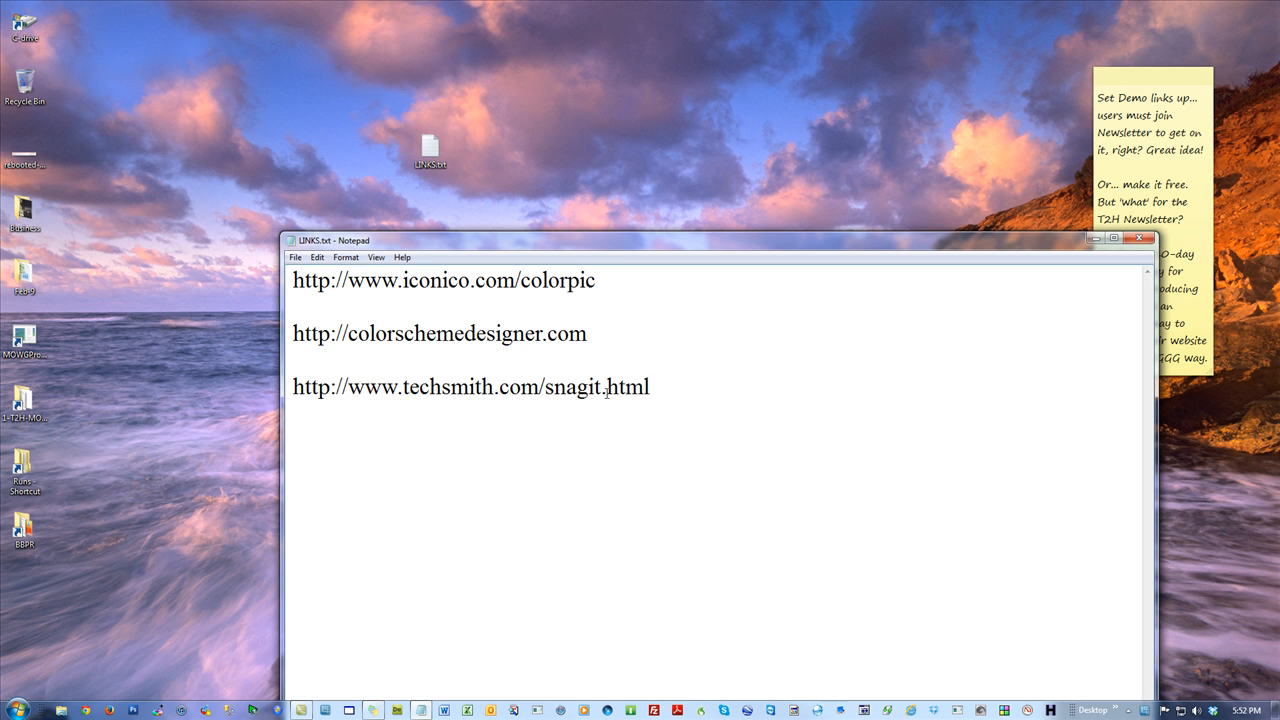
left_click(1139, 238)
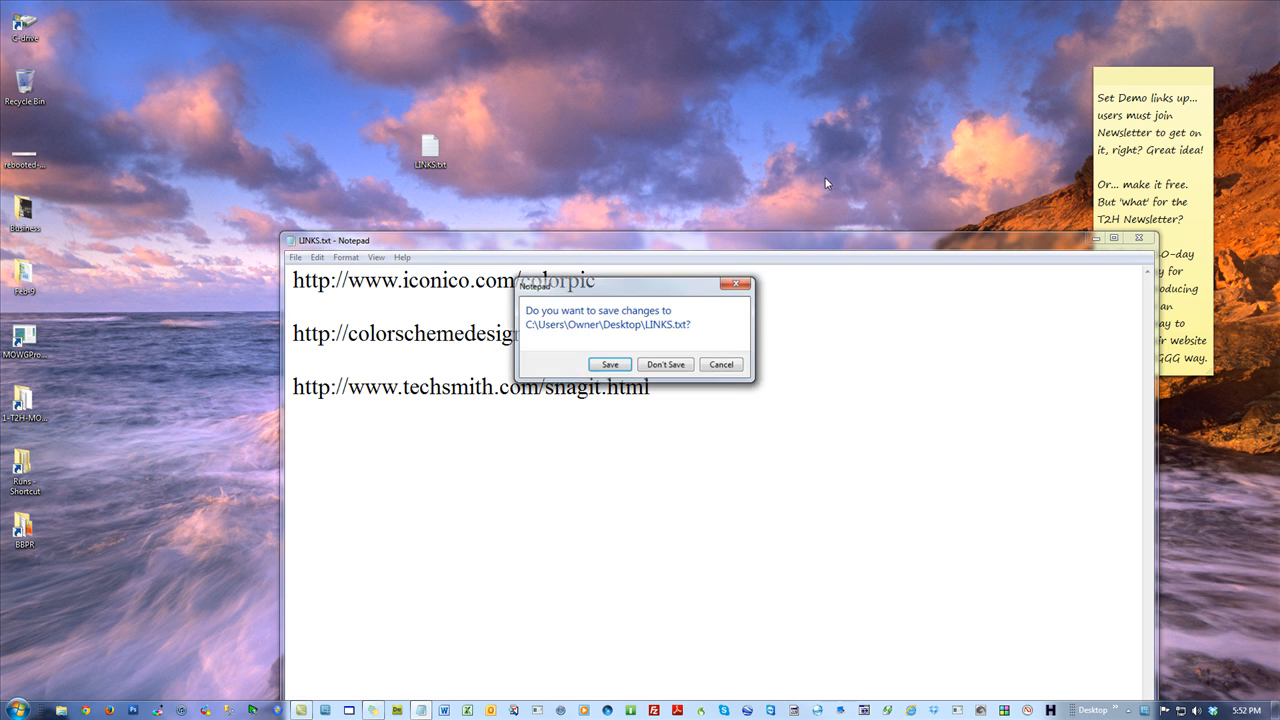
left_click(665, 365)
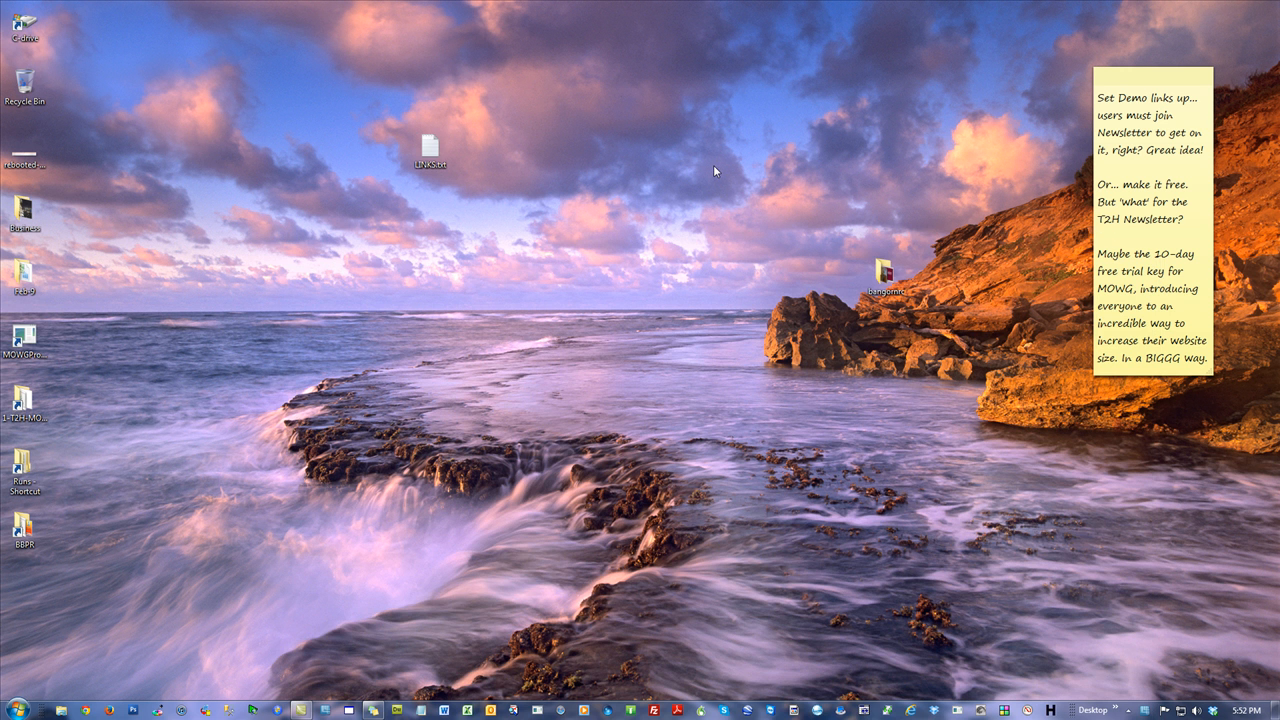
Move LINKS.txt below the BBPR icon, open the bangornrc folder, and view its 4blocks subfolder before returning to bangornrc
left_click_drag(430, 150, 28, 592)
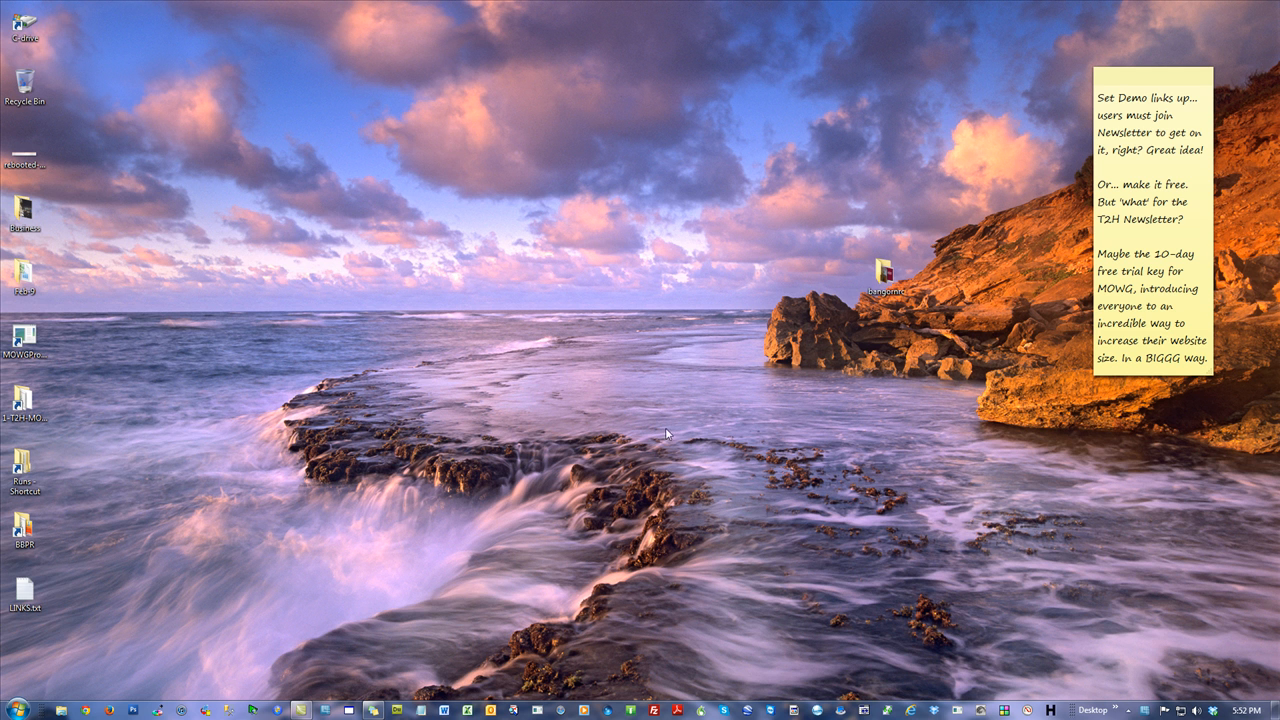
double_click(886, 276)
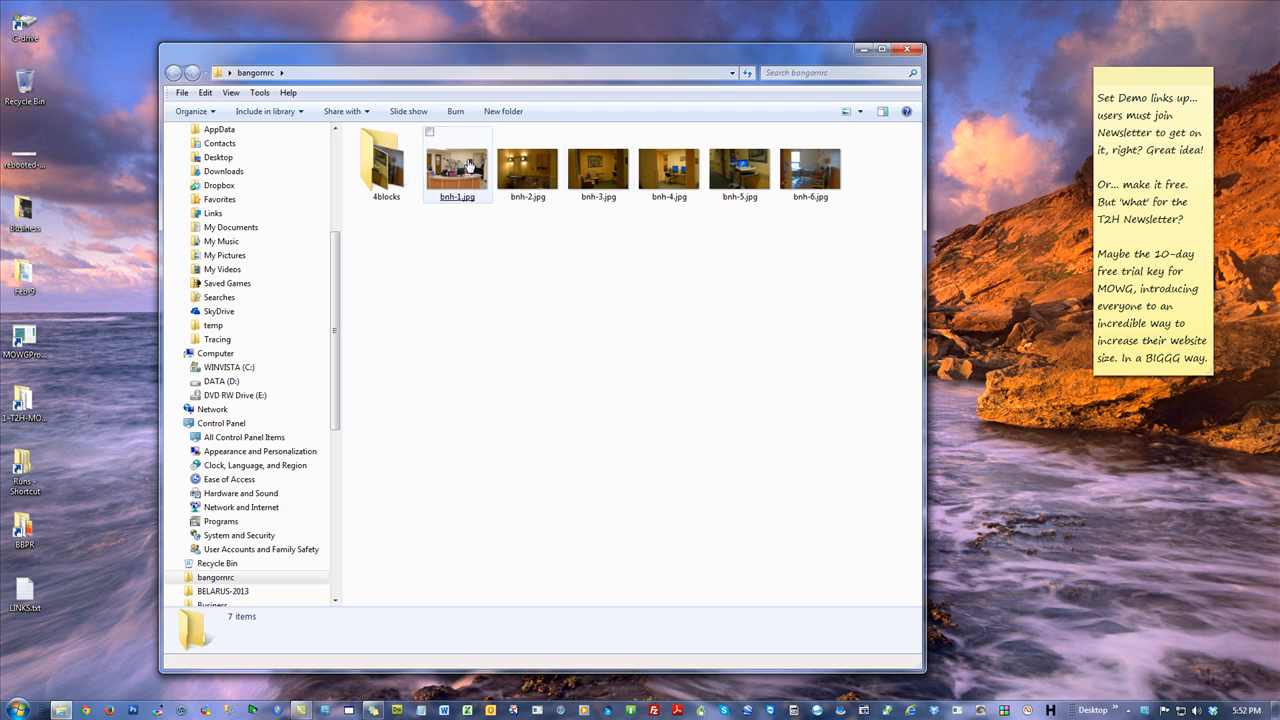
double_click(385, 165)
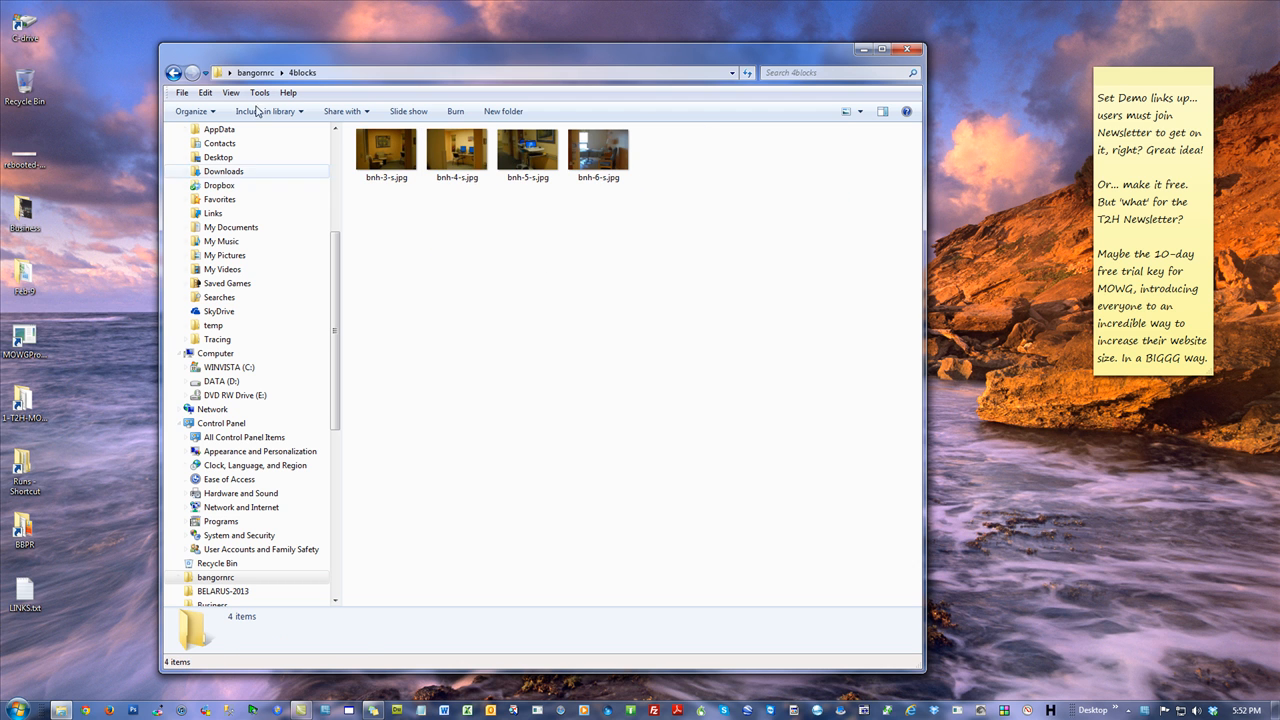
left_click(256, 72)
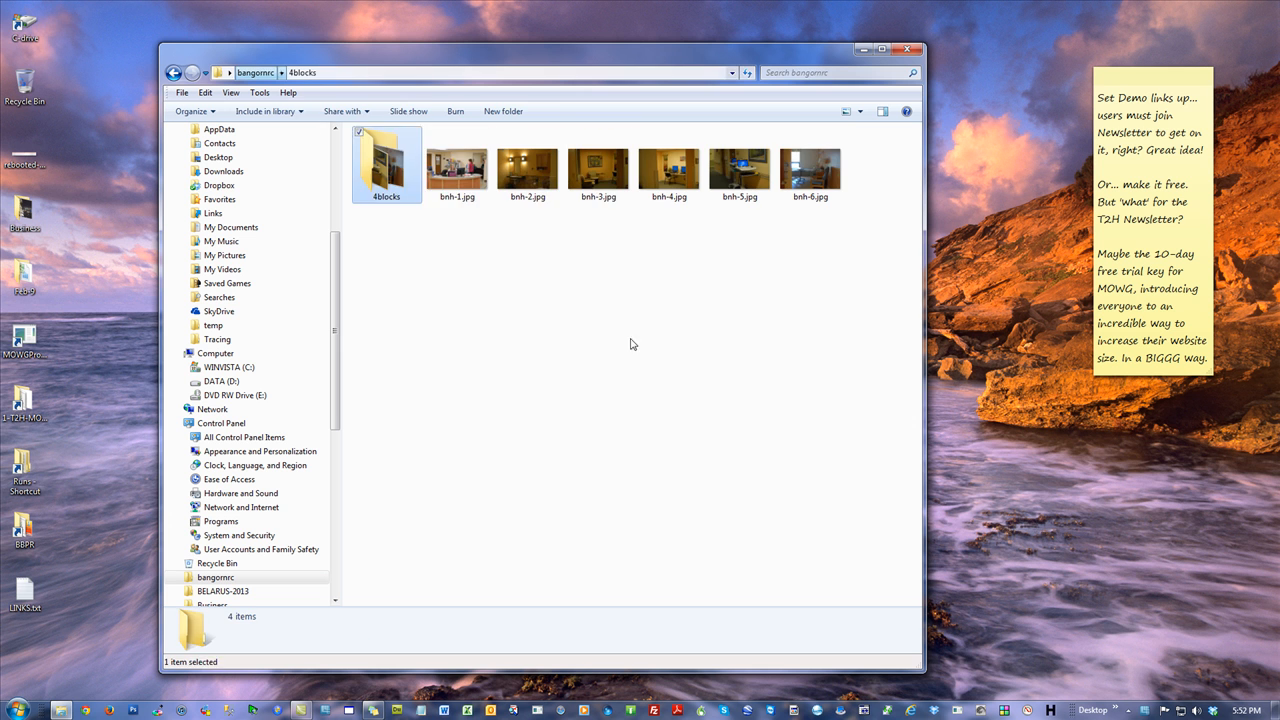
Open bnh-1.jpg from the bangornrc folder in Snagit Editor
right_click(467, 184)
mouse_move(555, 430)
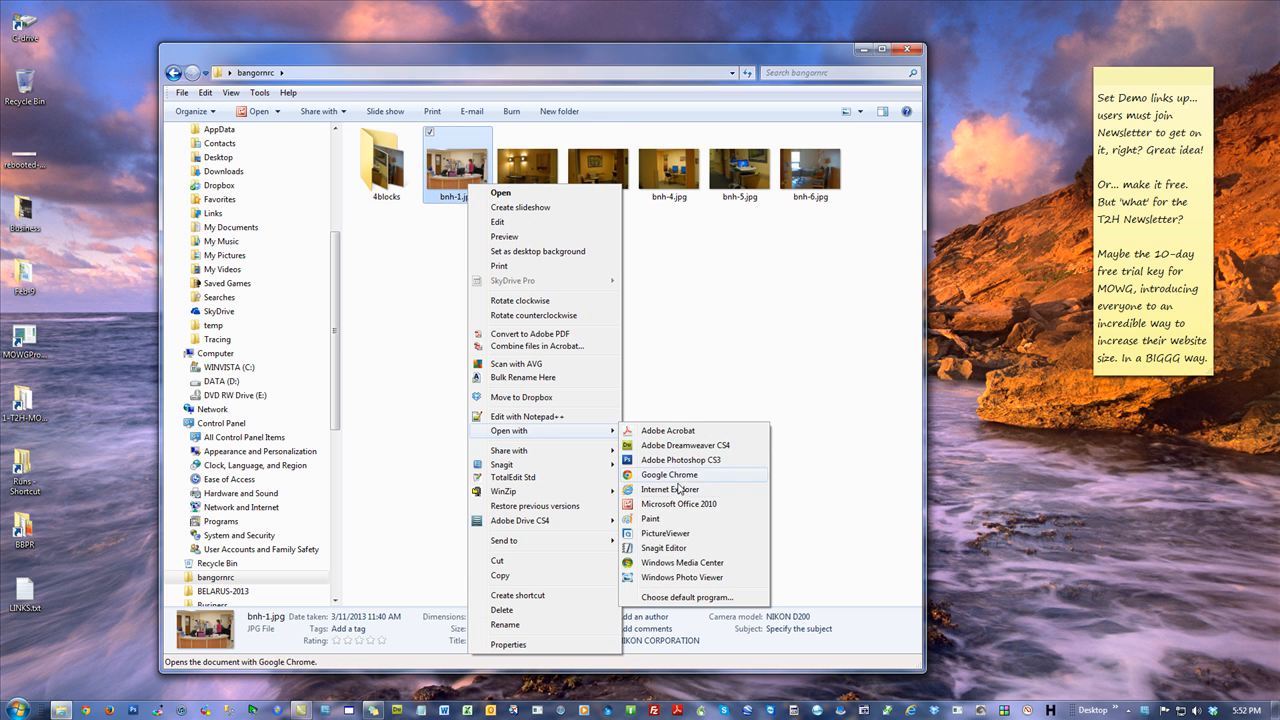
left_click(690, 548)
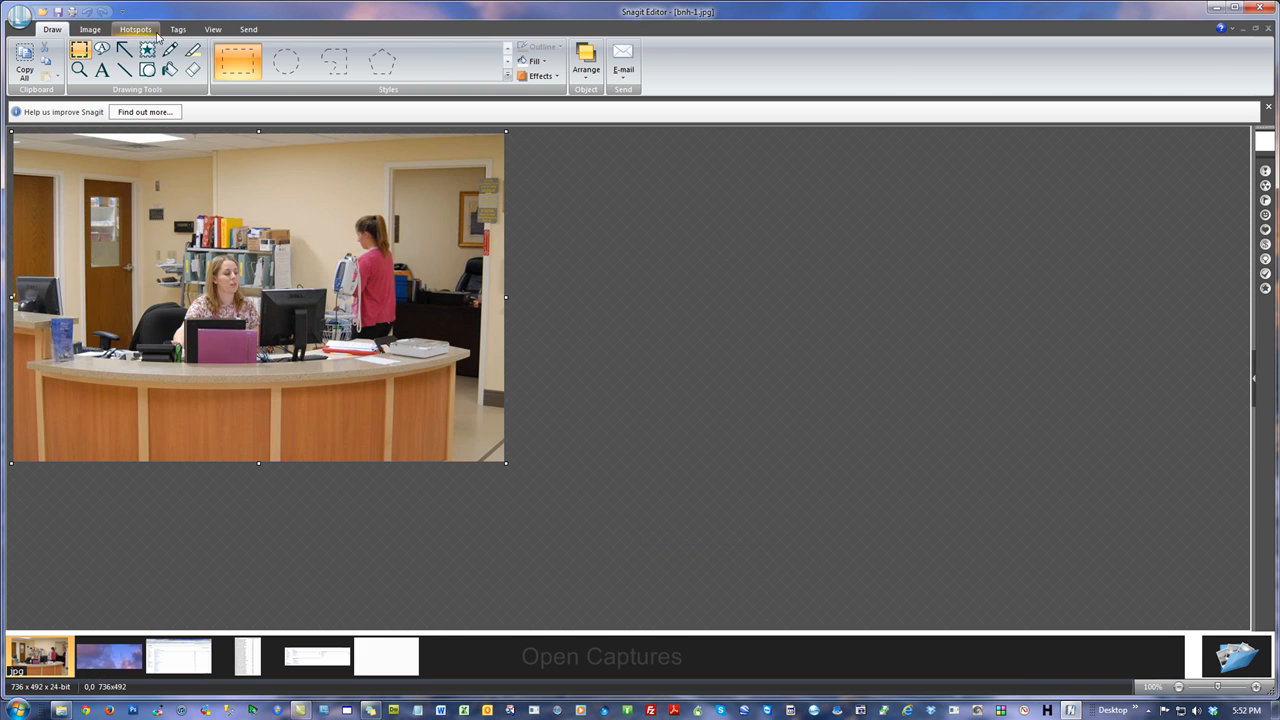
Show the Resize Image option for scaling bnh-1.jpg to a specific pixel size, then close Snagit Editor without saving
left_click(96, 31)
left_click(80, 61)
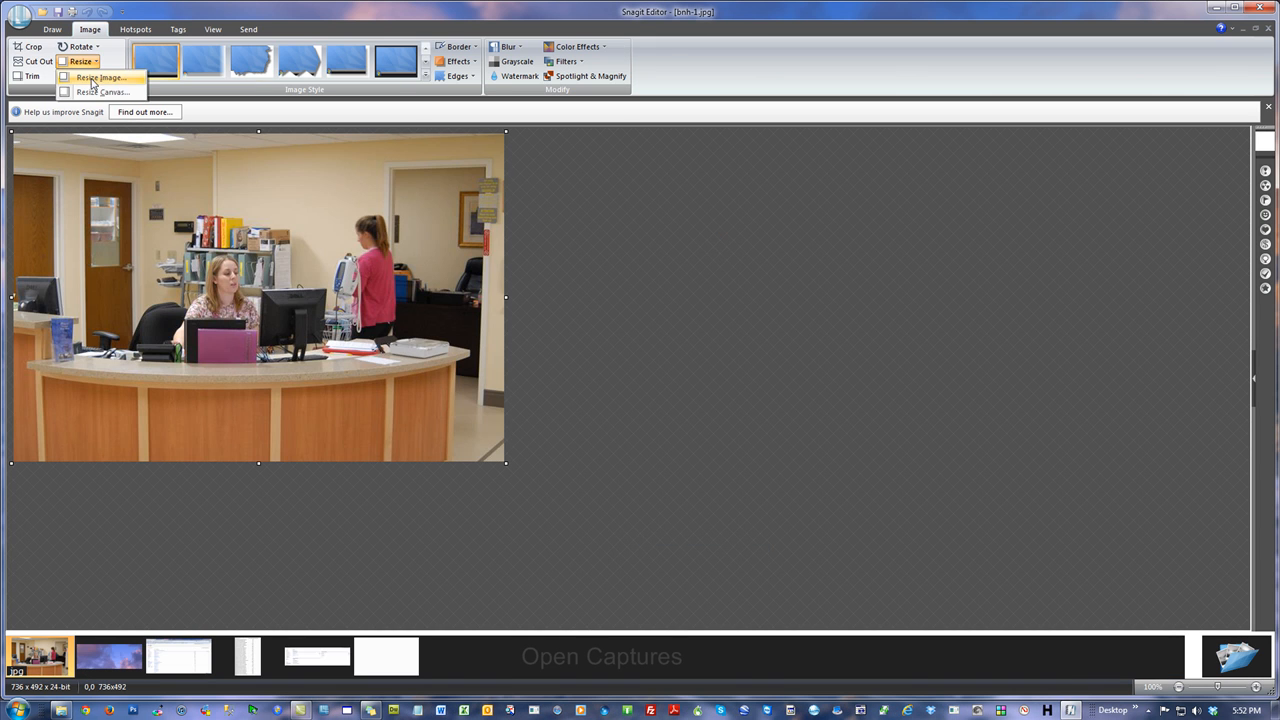
left_click(90, 78)
left_click(575, 257)
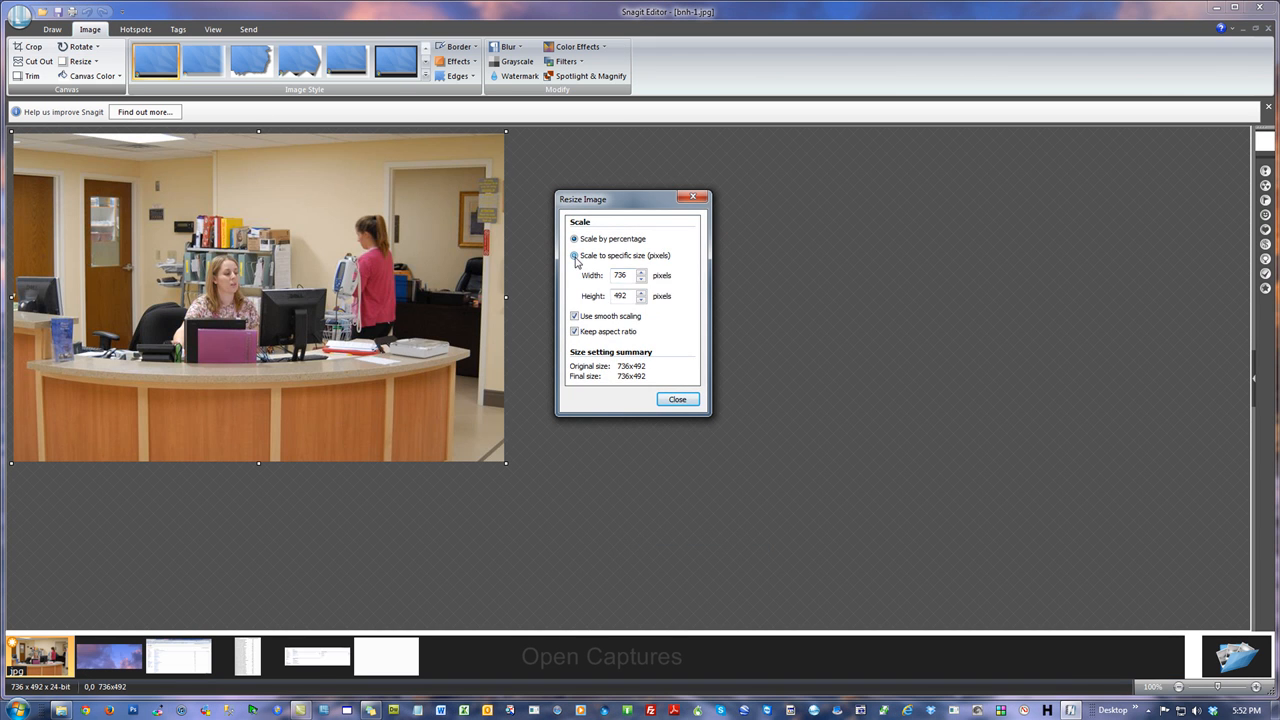
left_click(677, 399)
left_click(1261, 6)
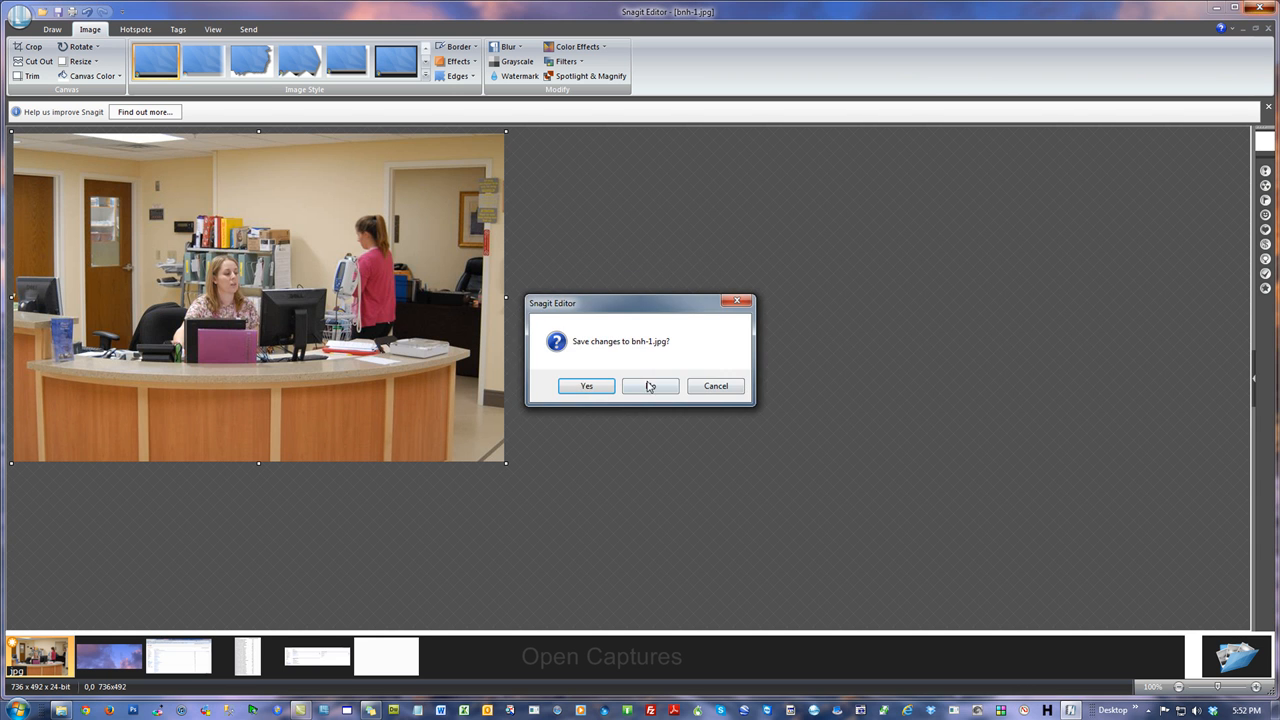
left_click(650, 383)
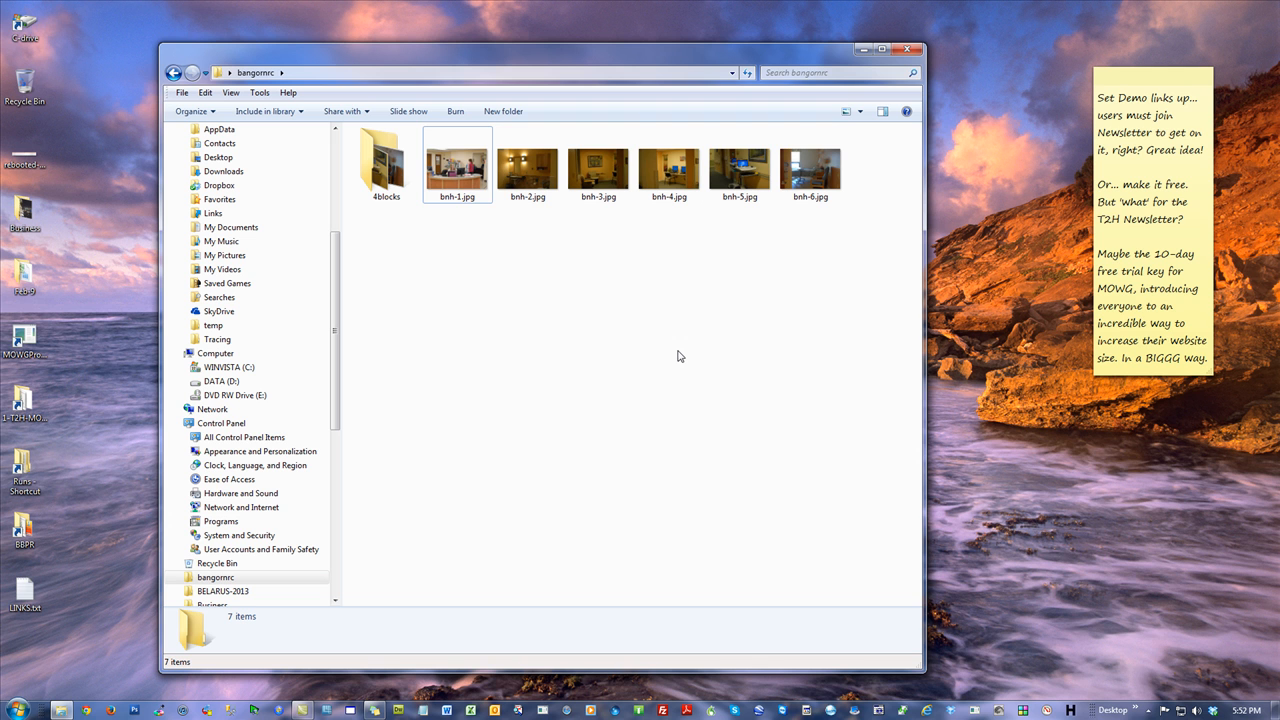
Switch to Chrome and go to google.com/images, dismissing the developer mode extensions warning without disabling them
left_click(86, 711)
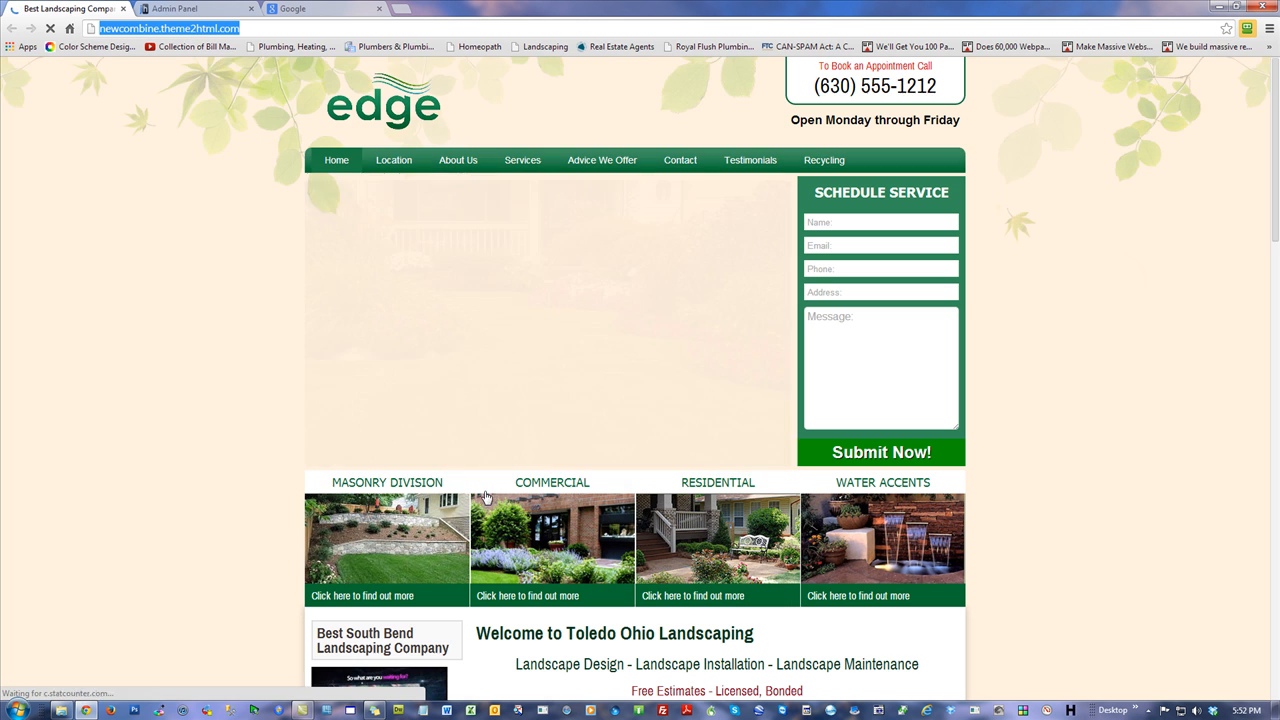
type("google.co")
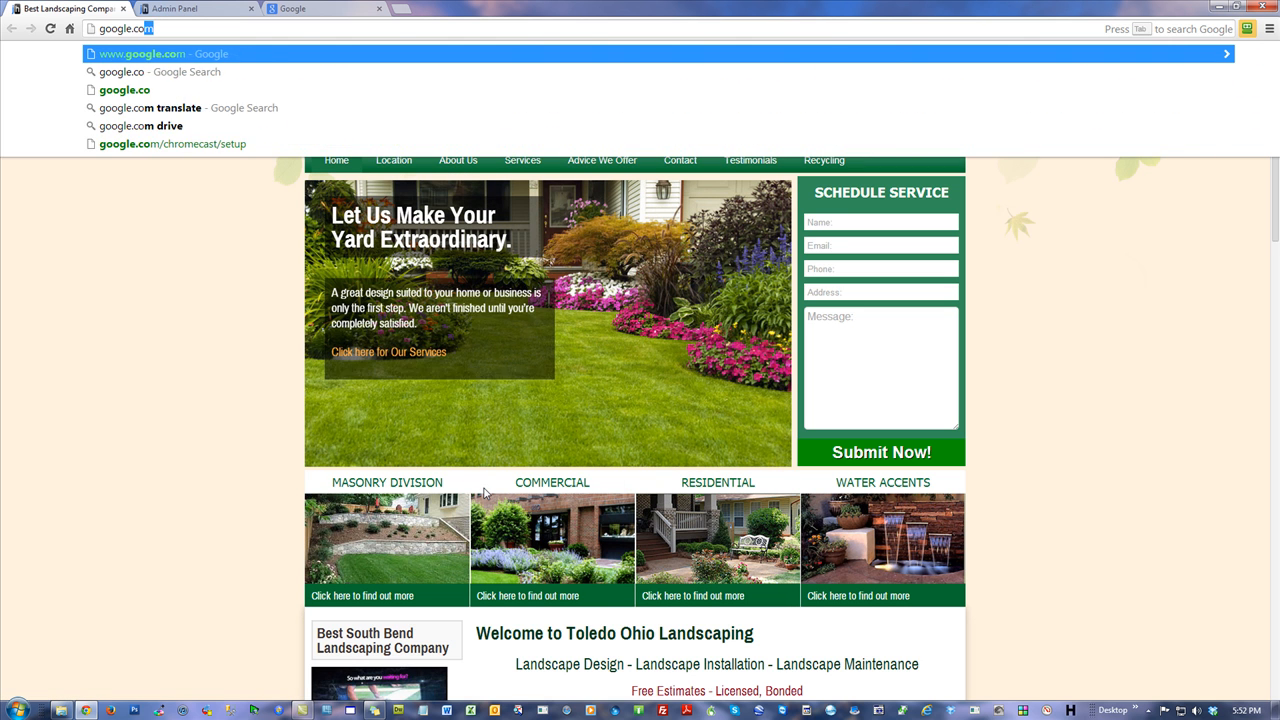
type("m/images")
key("Return")
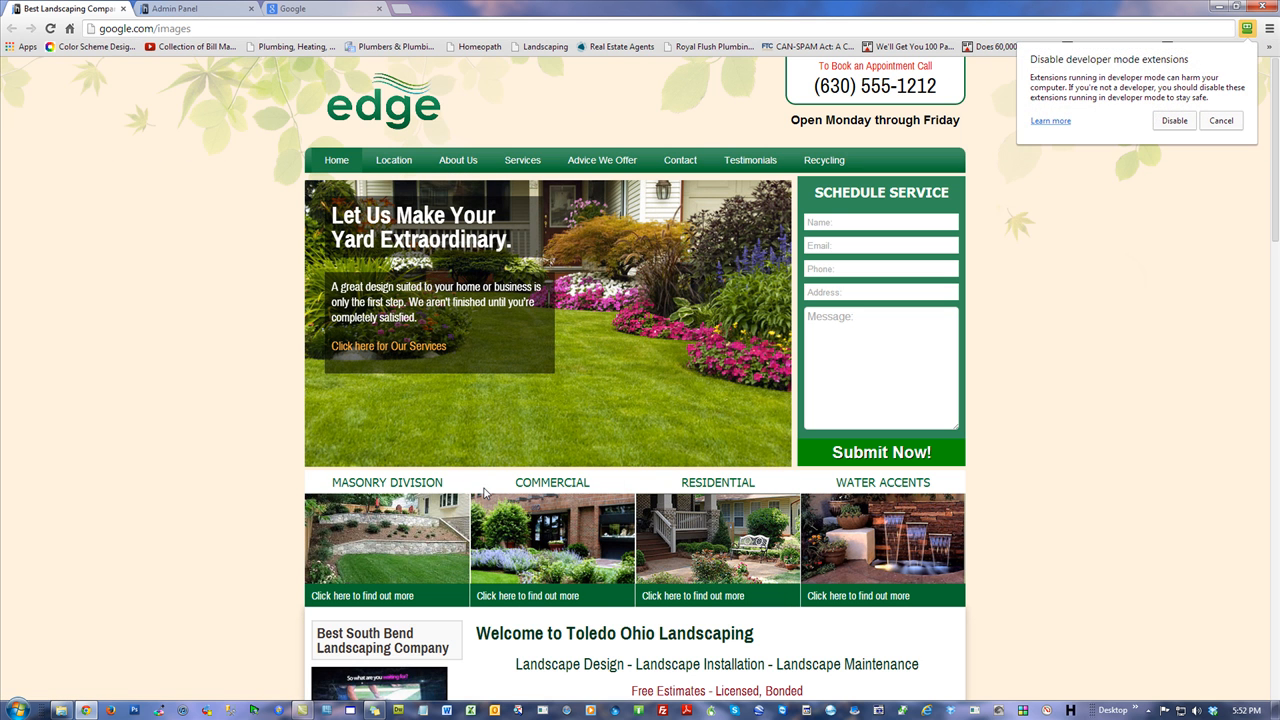
left_click(1221, 120)
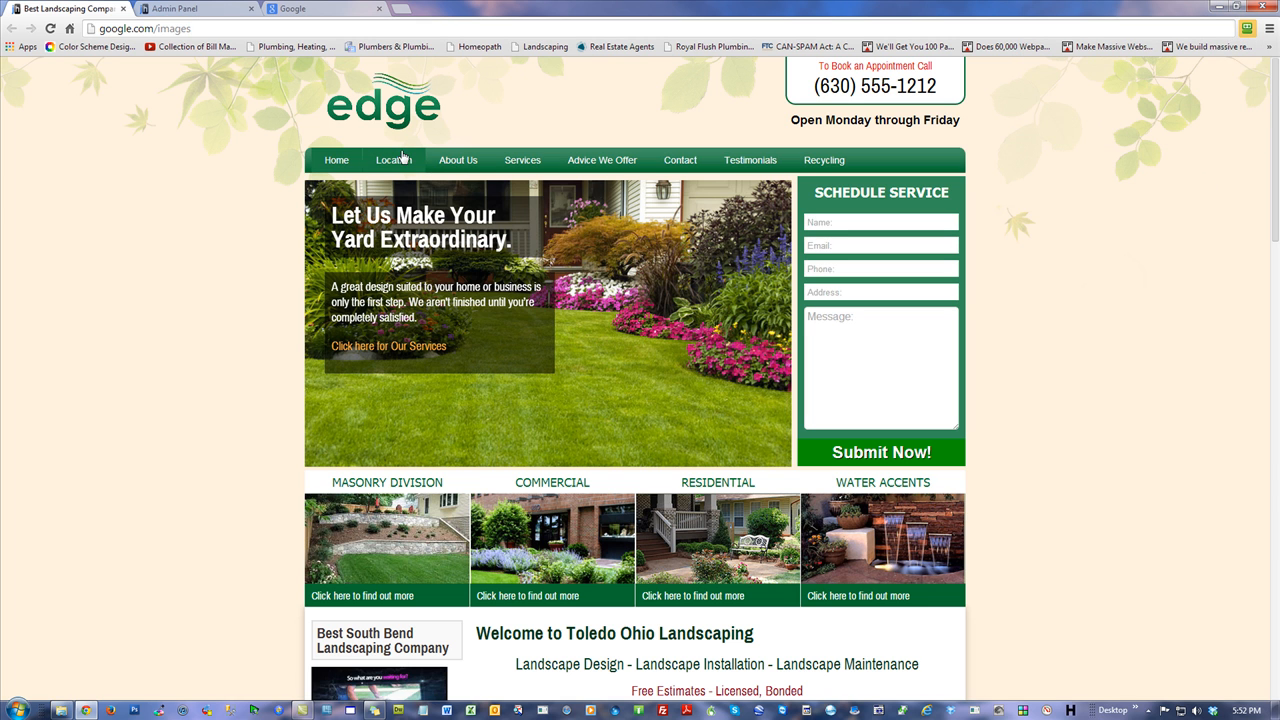
key("Return")
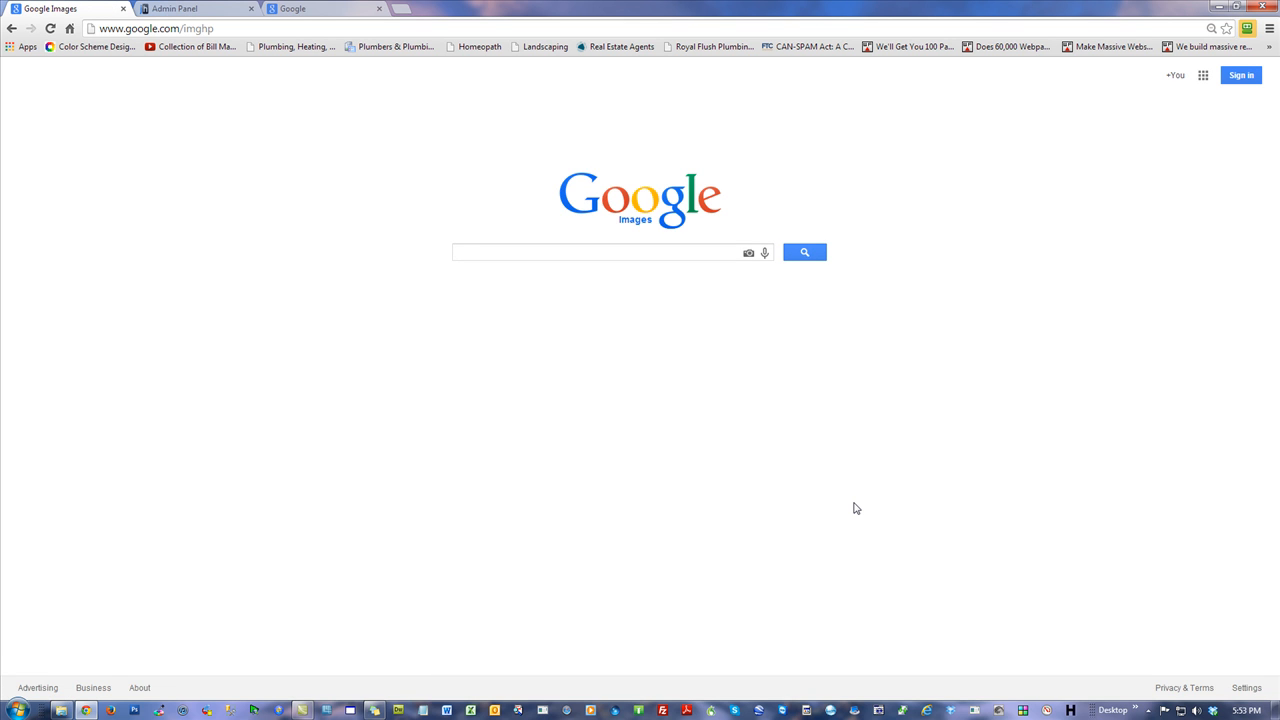
Search Google Images for "nursing home bangor maine"
type("nursing home ")
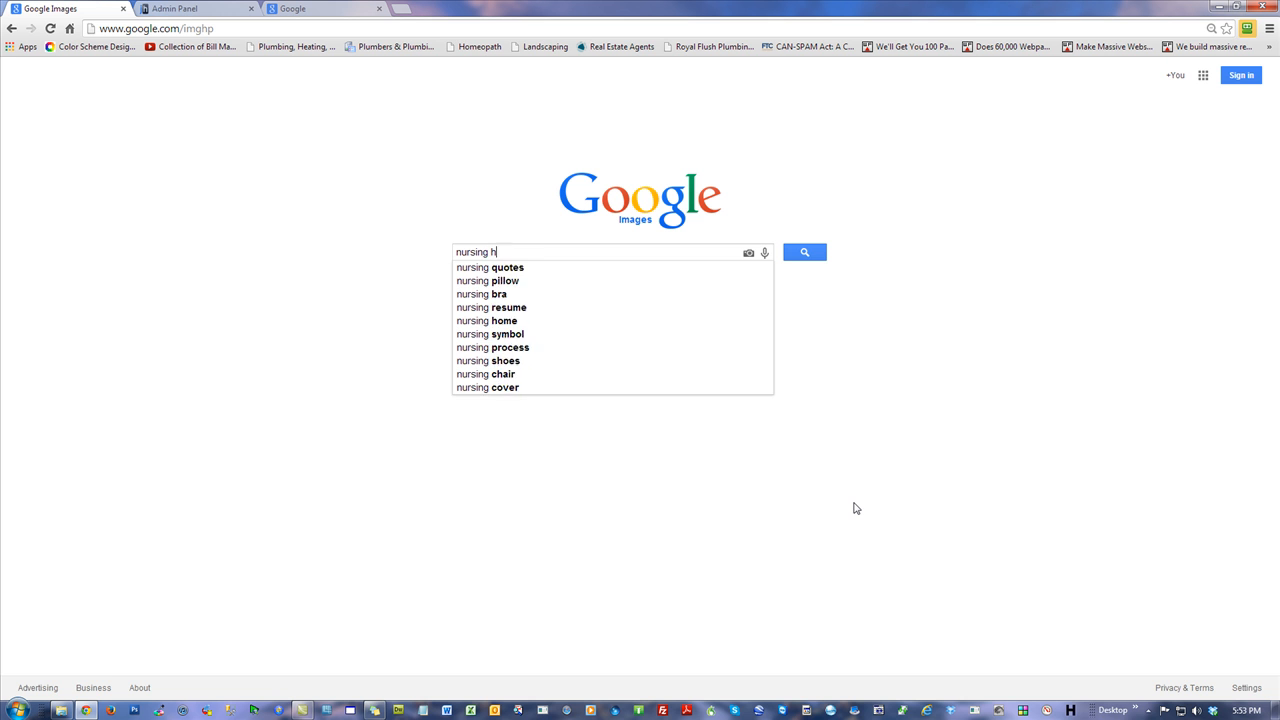
type("bangor maine")
key("Return")
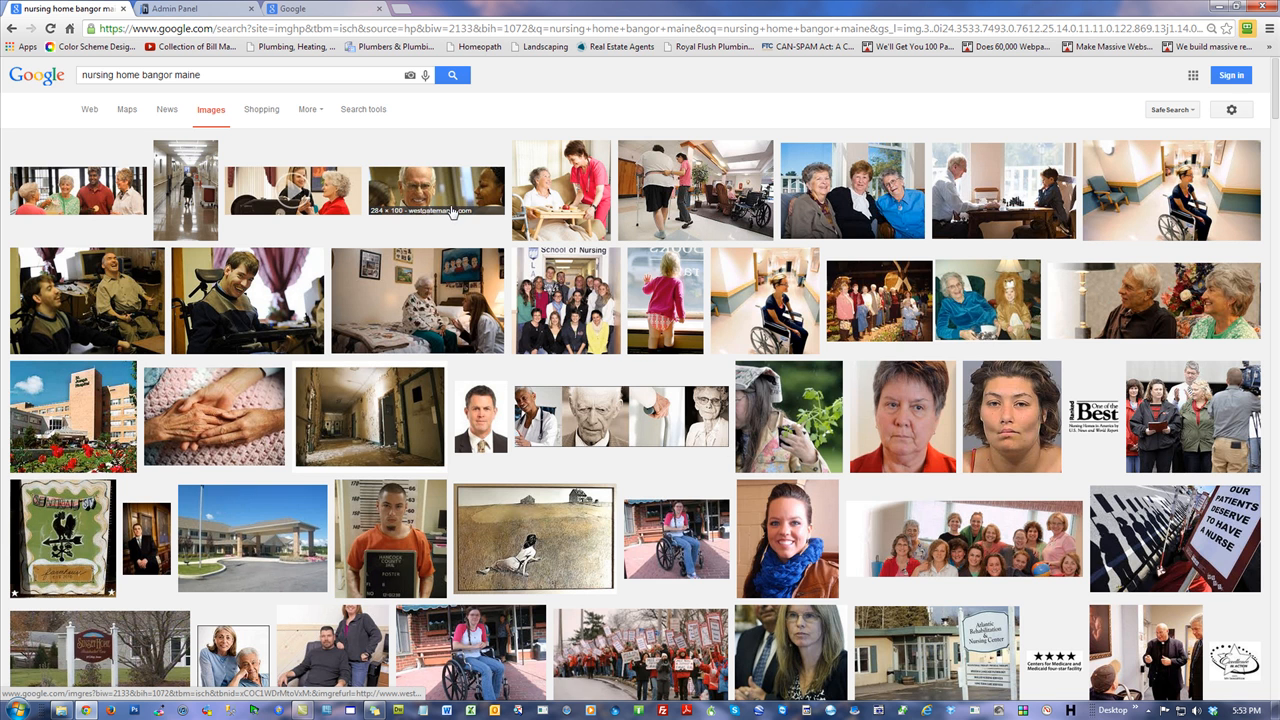
Show the image search tools and limit the results to Large size
left_click(312, 111)
left_click(369, 112)
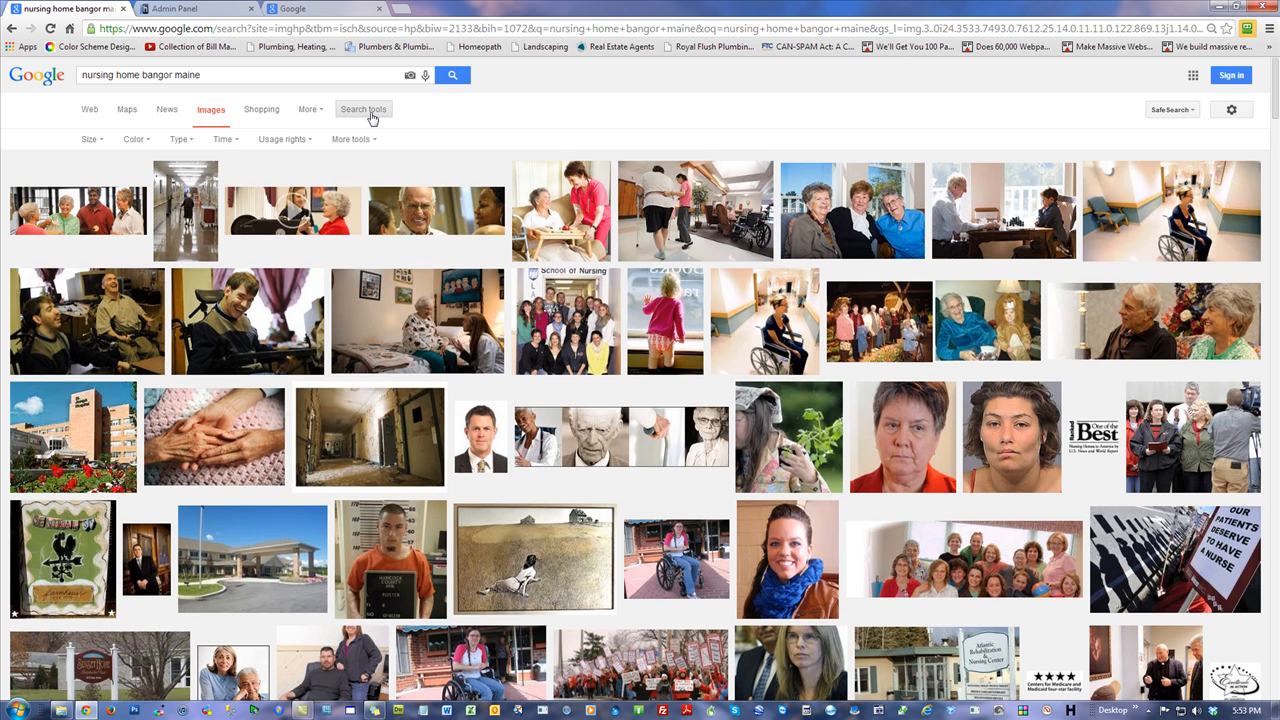
left_click(93, 140)
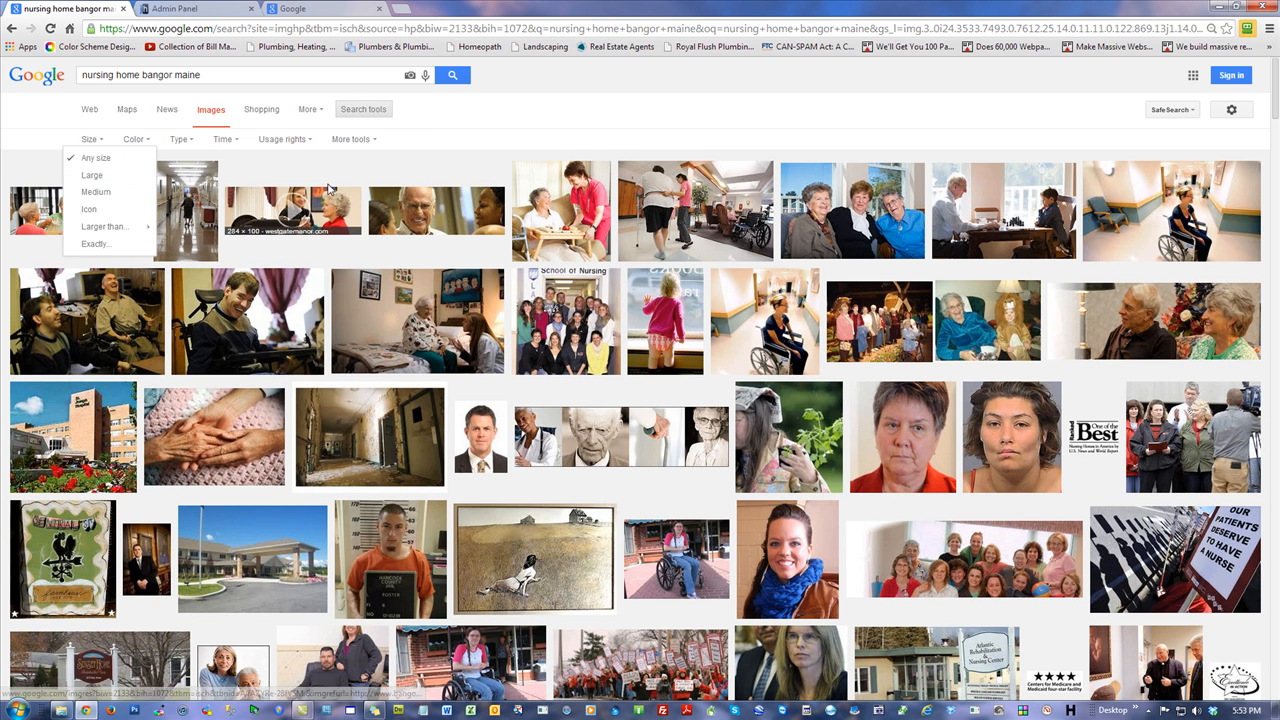
left_click(92, 175)
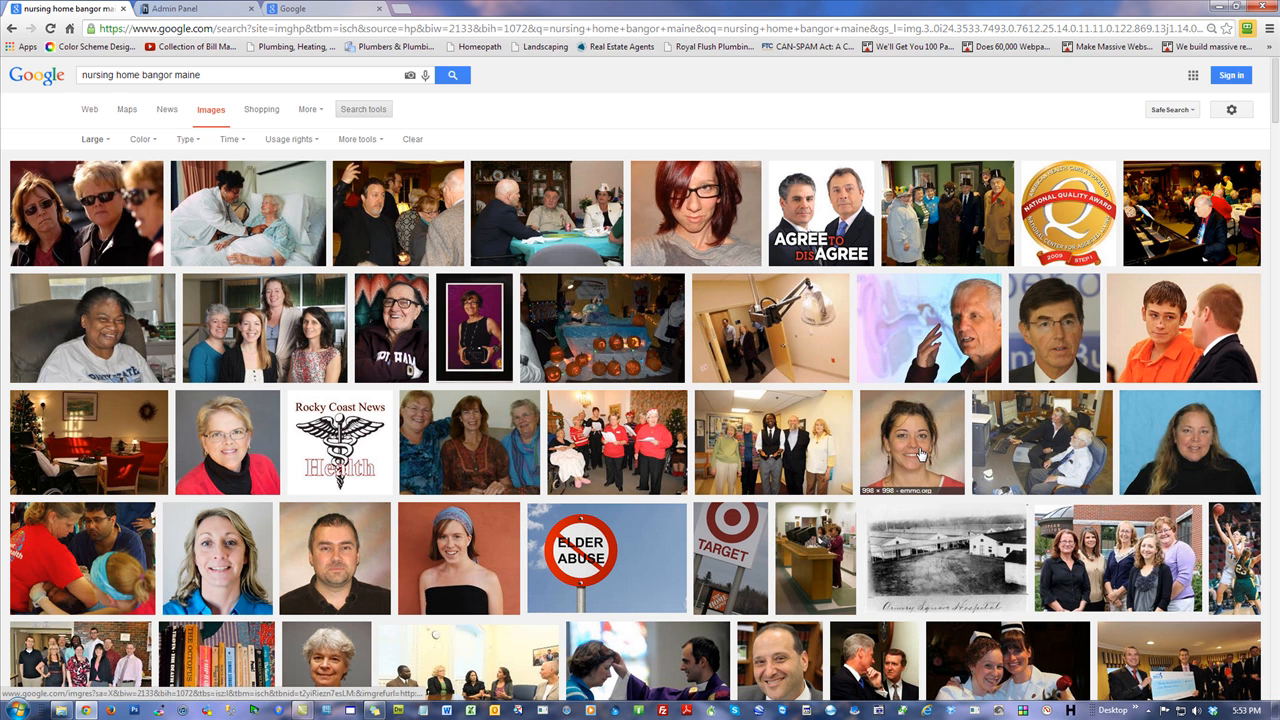
Look through the large image results for nursing home photos that could suit a demo site
scroll(1175, 418, "down", 4)
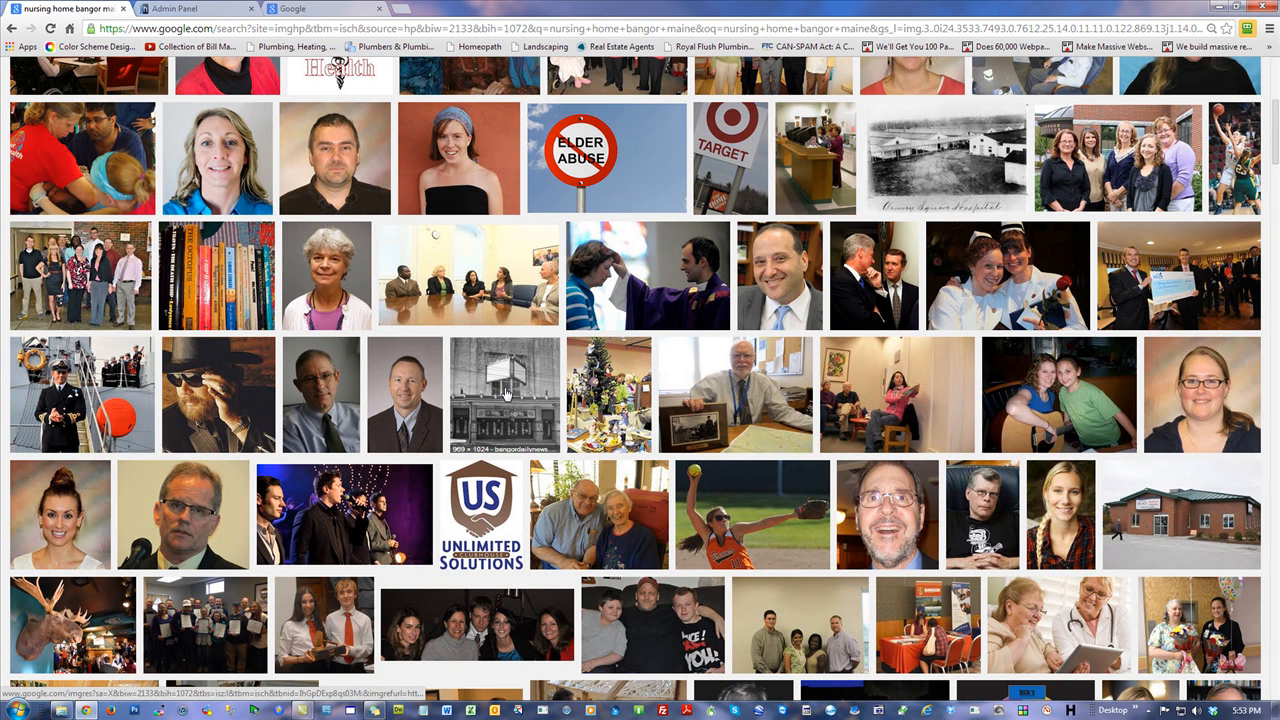
scroll(988, 516, "down", 2)
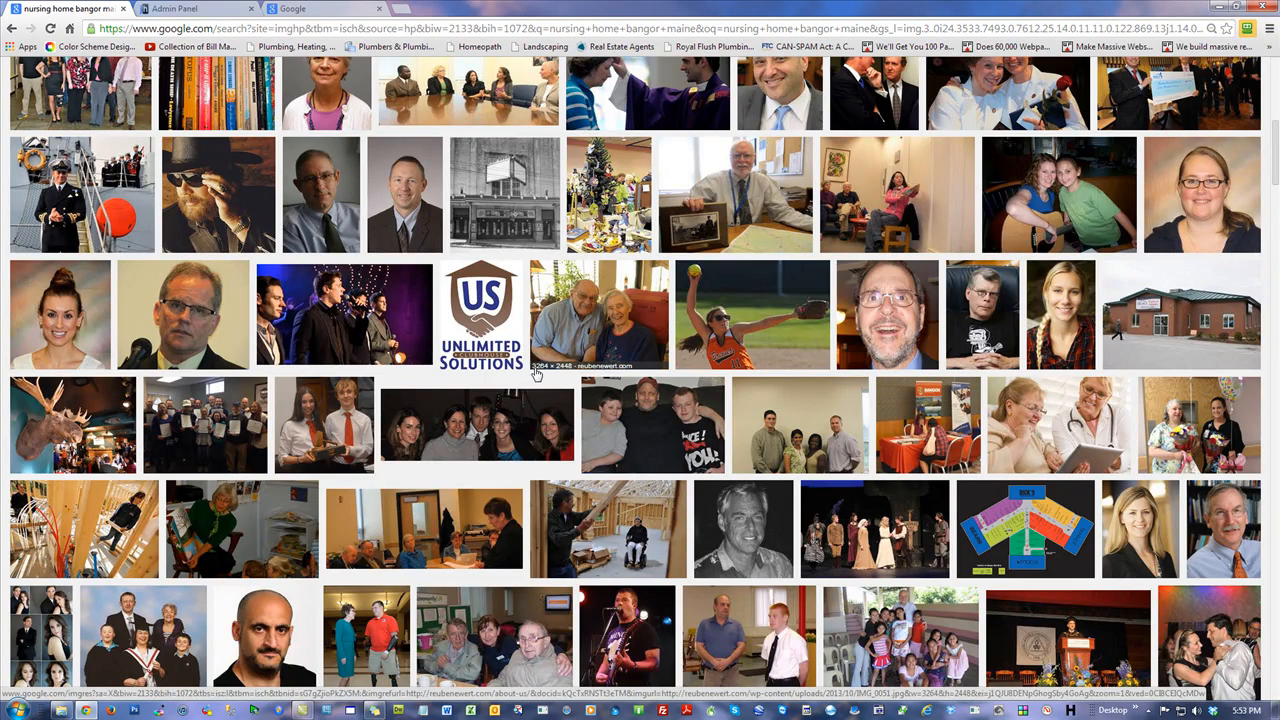
scroll(535, 372, "down", 4)
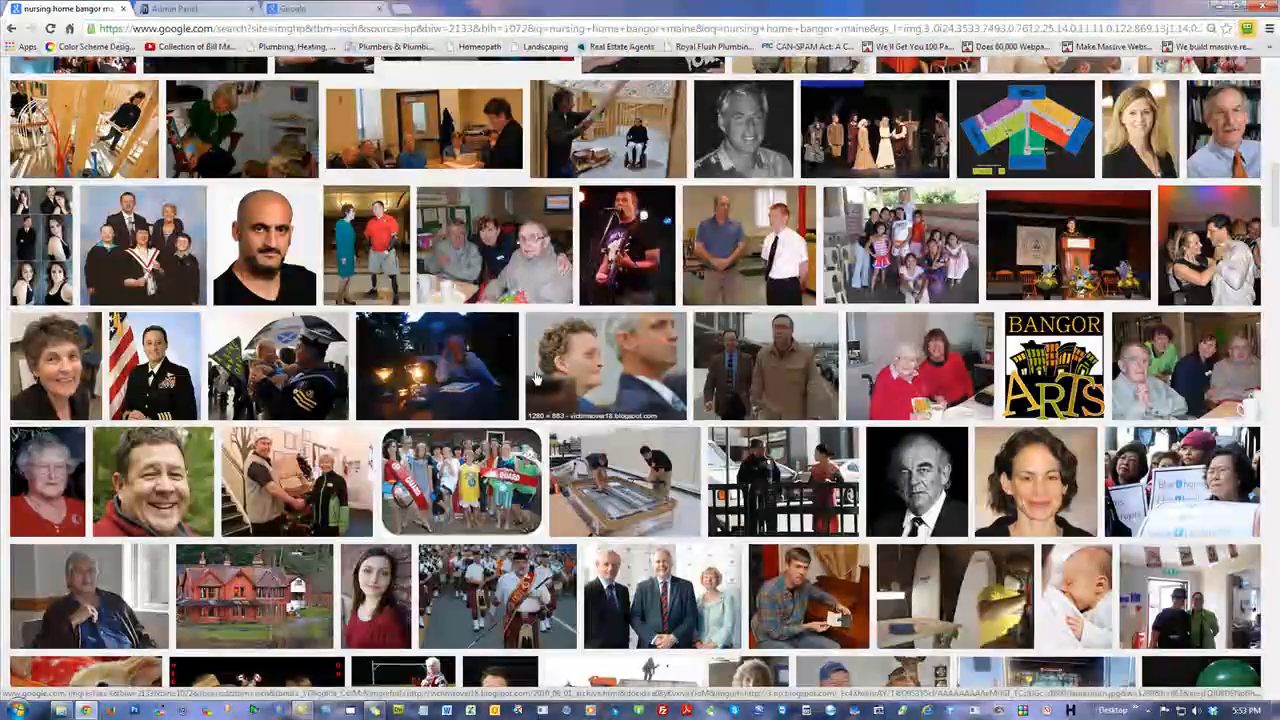
scroll(535, 377, "down", 4)
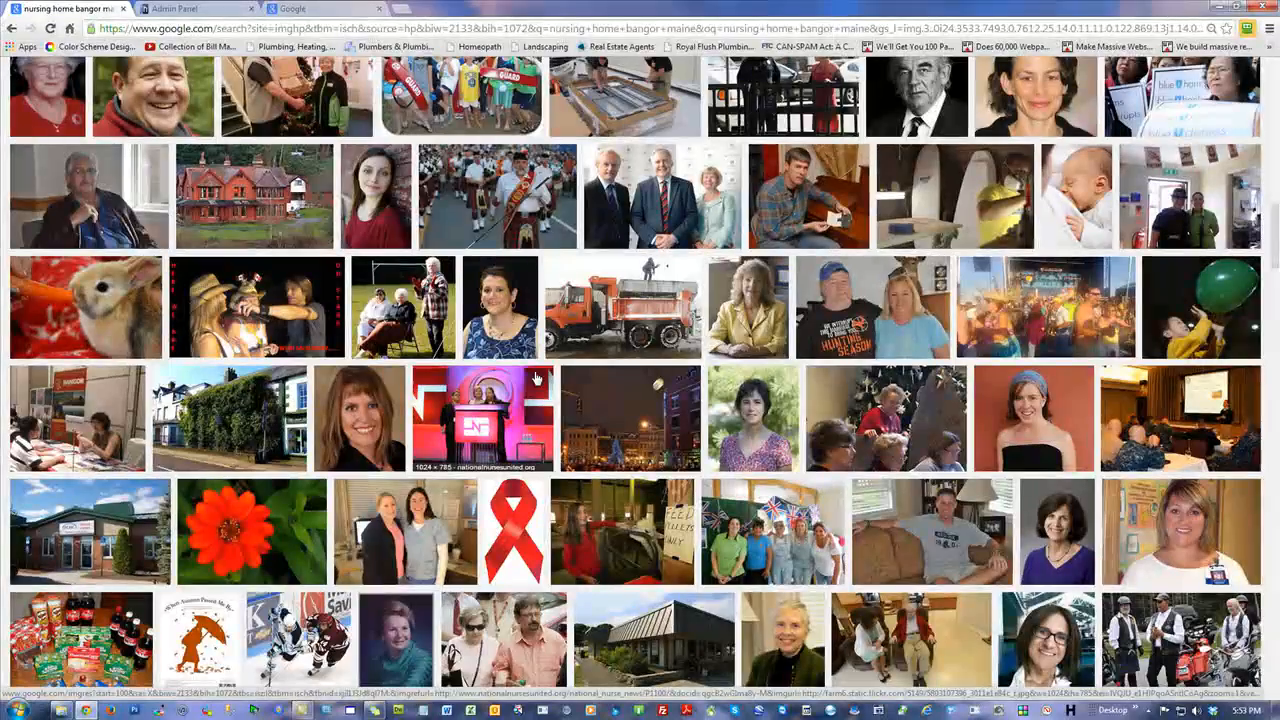
scroll(535, 377, "down", 4)
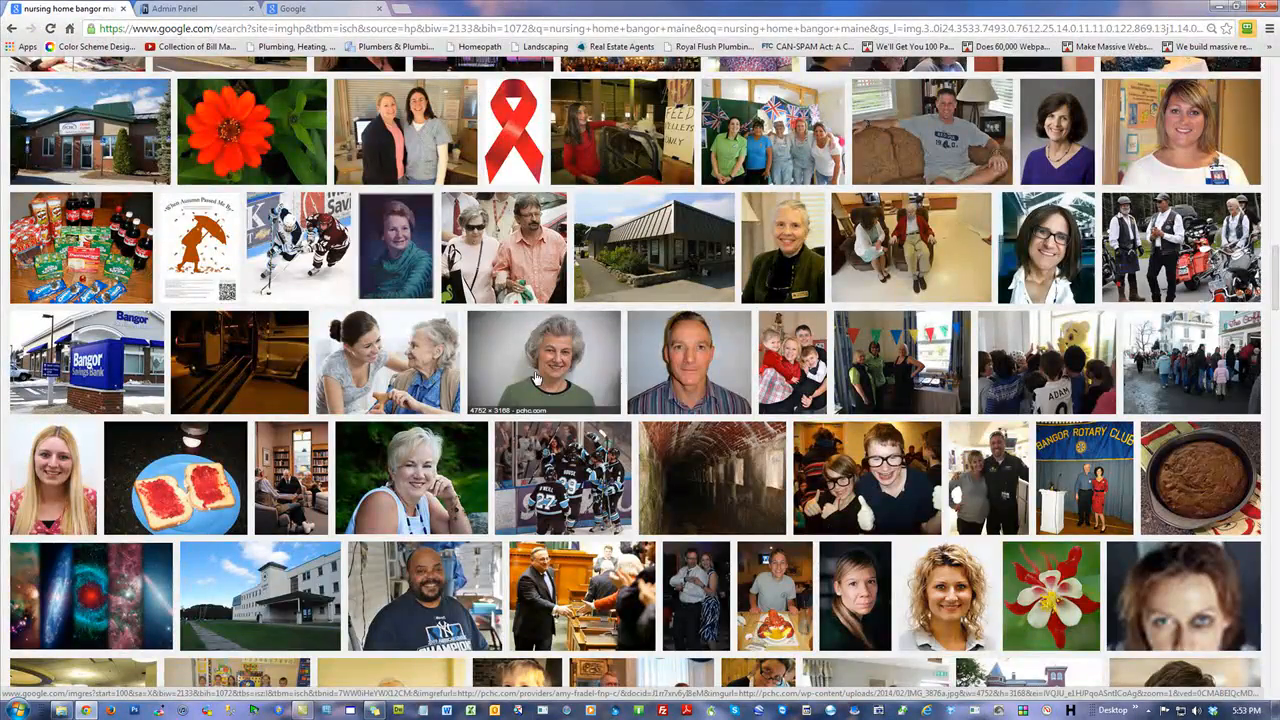
scroll(535, 377, "down", 4)
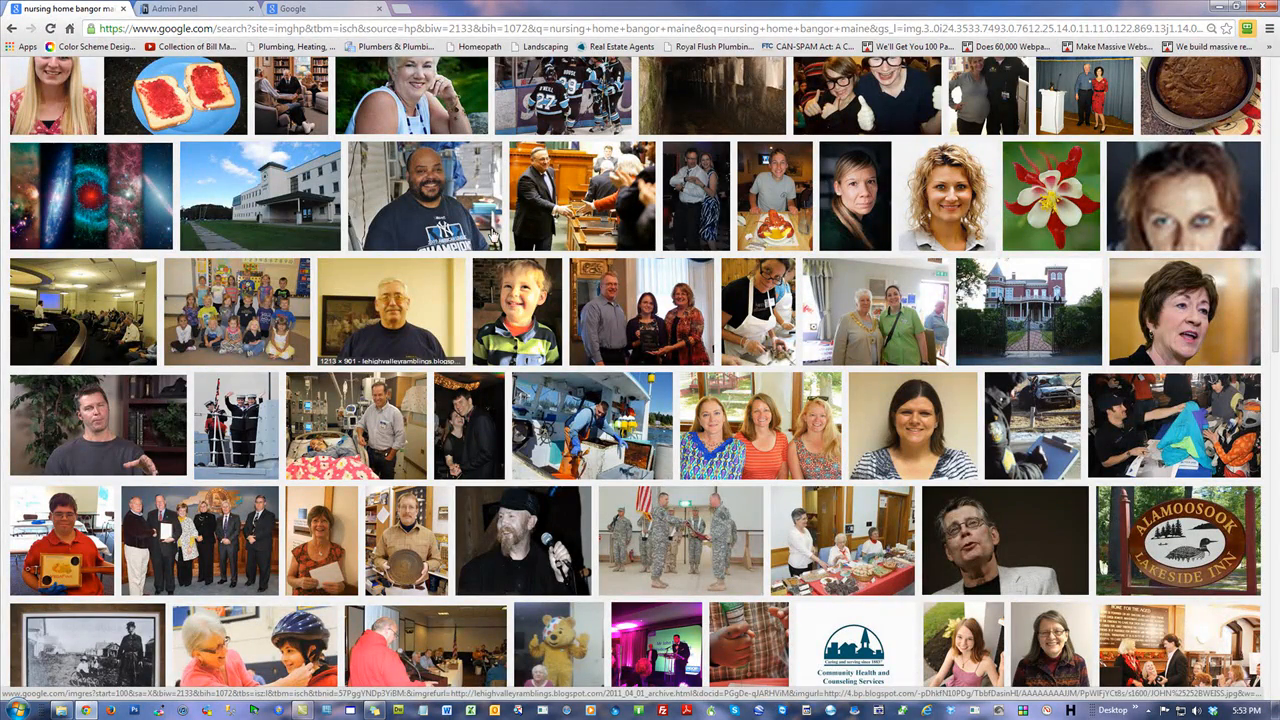
scroll(865, 401, "up", 15)
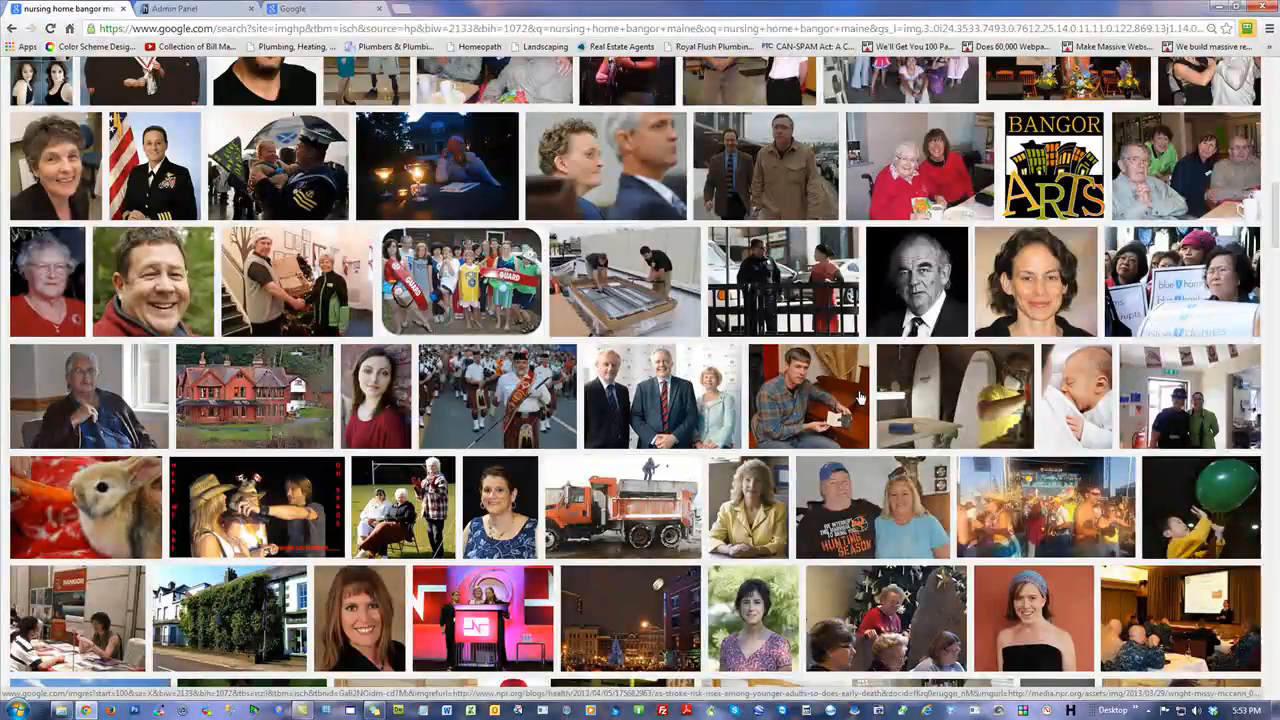
Put nursing home in quotation marks in the query, rerun the search as "nursing home" bangor maine, and browse the images
left_click(117, 76)
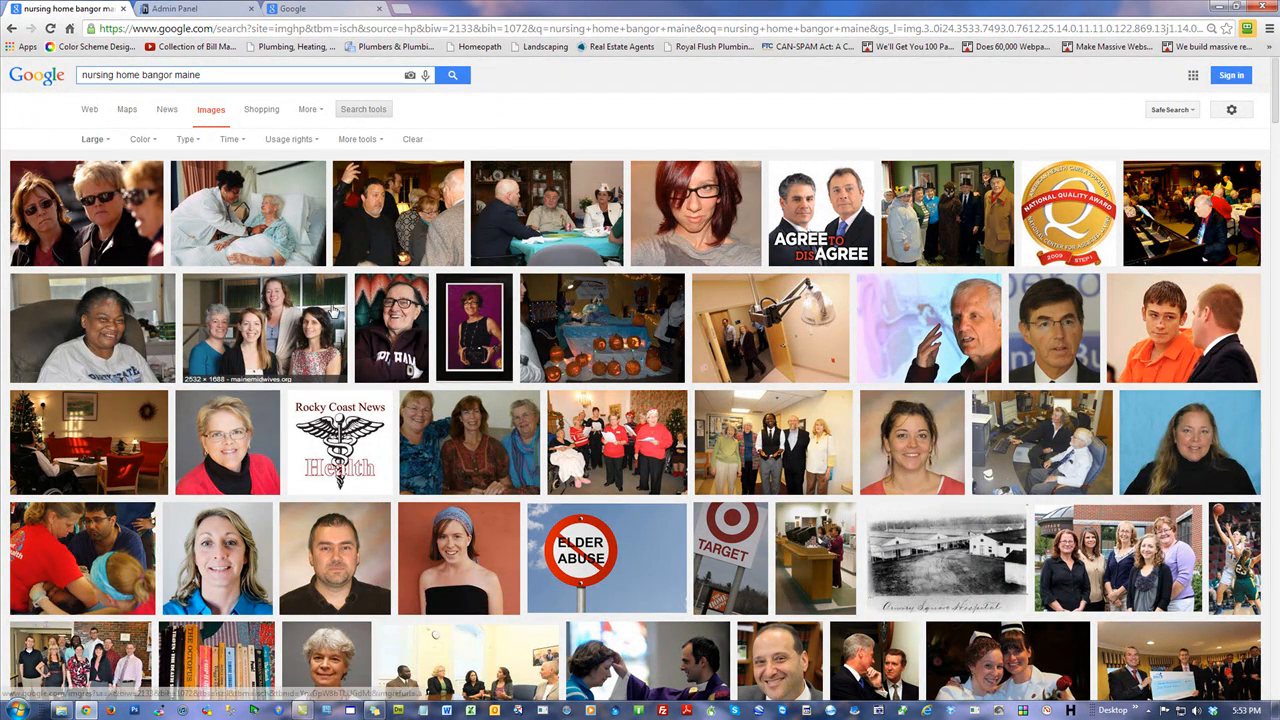
type("\"")
key("Home")
type("\"")
key("Return")
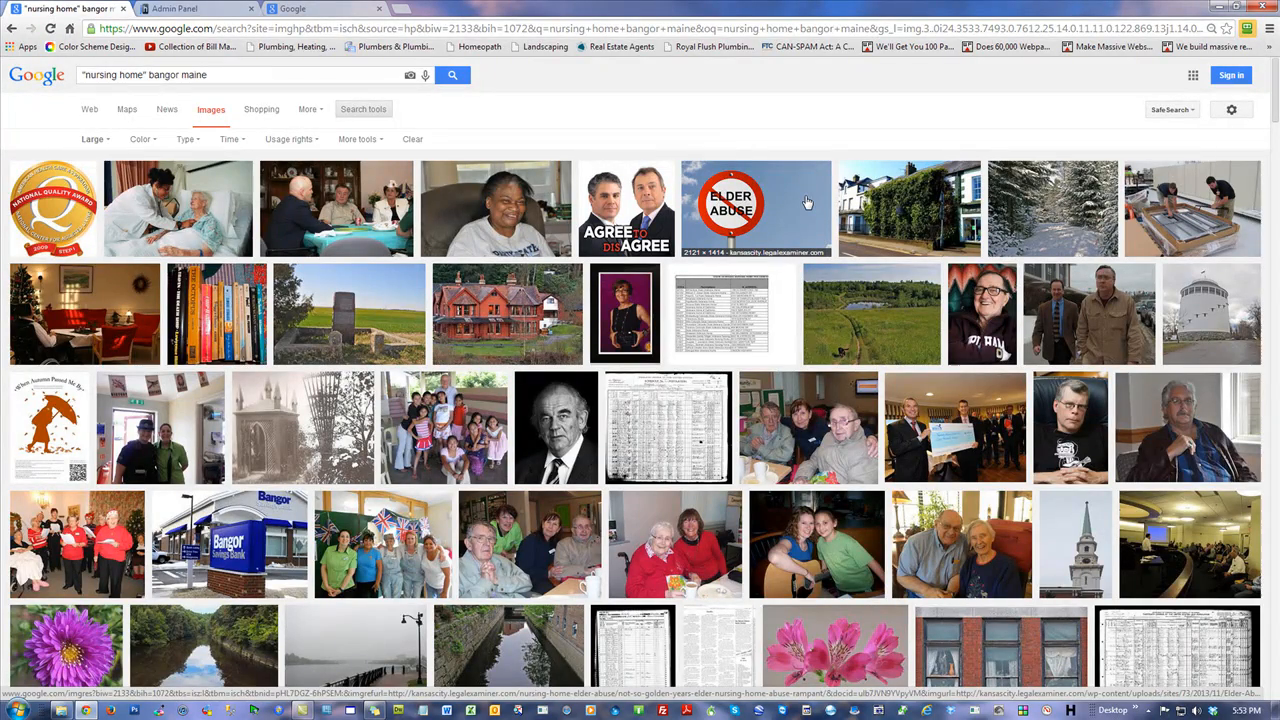
scroll(807, 203, "down", 5)
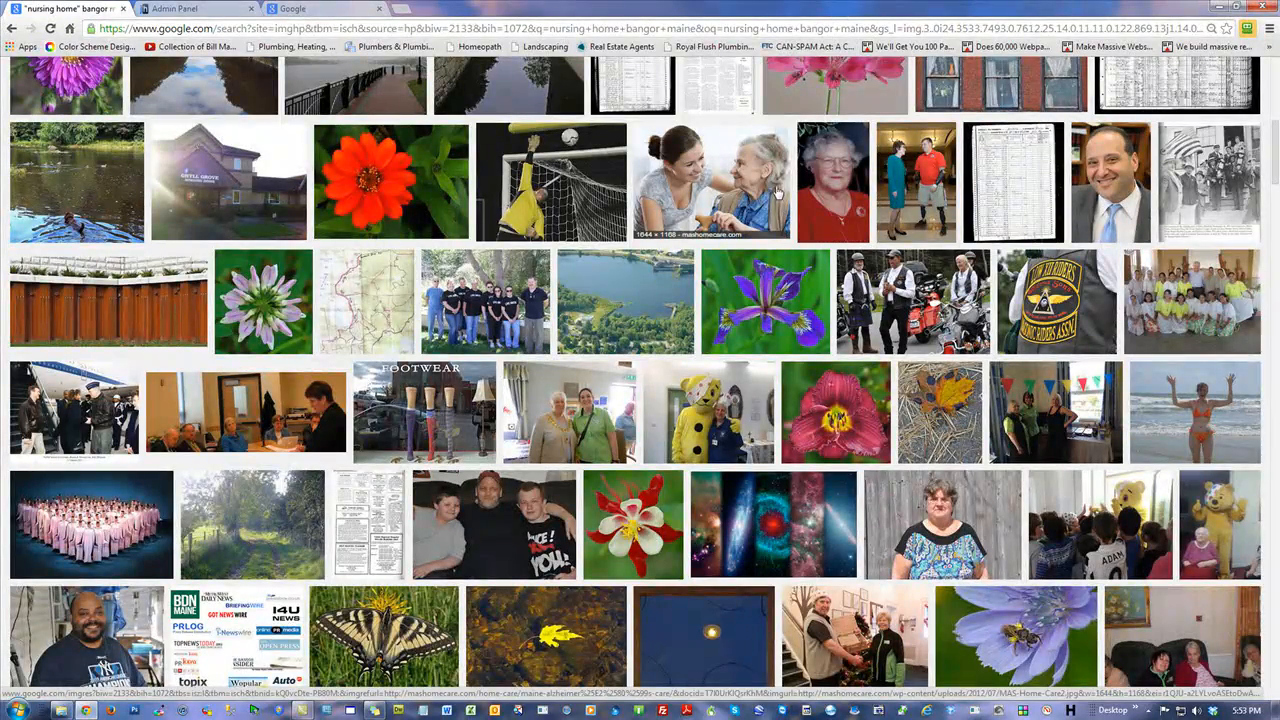
scroll(770, 188, "up", 4)
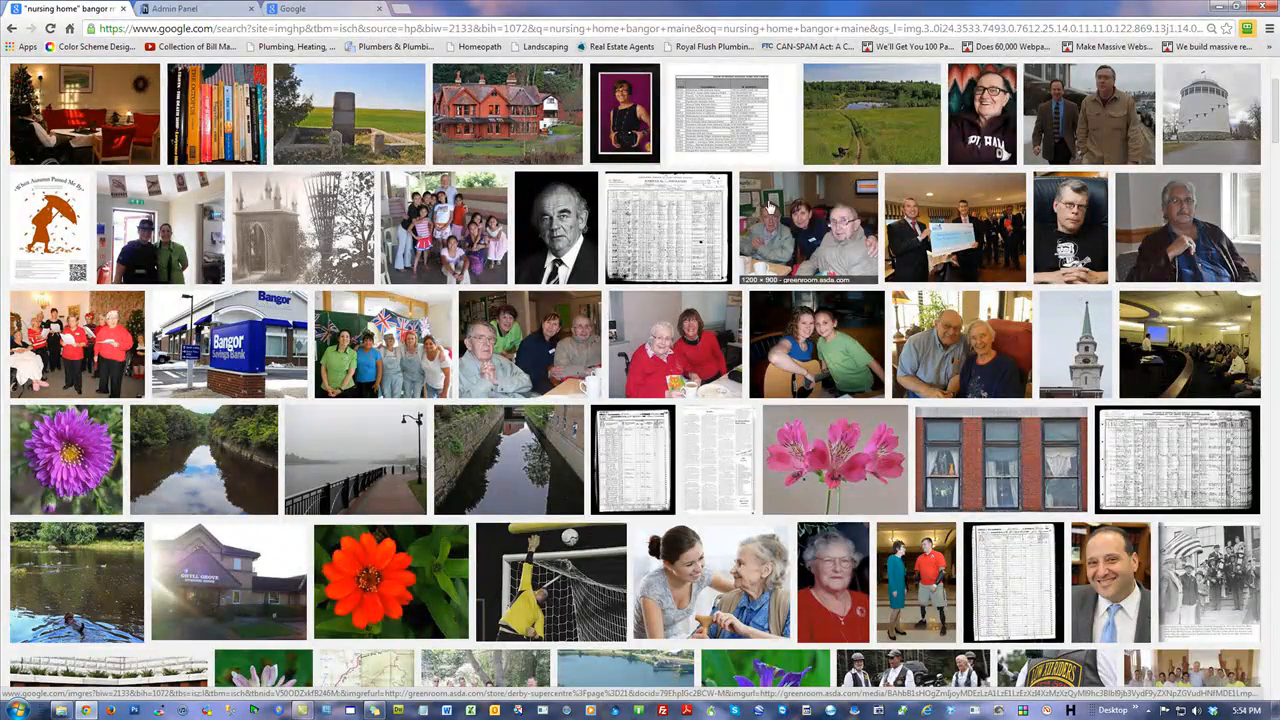
scroll(769, 205, "up", 2)
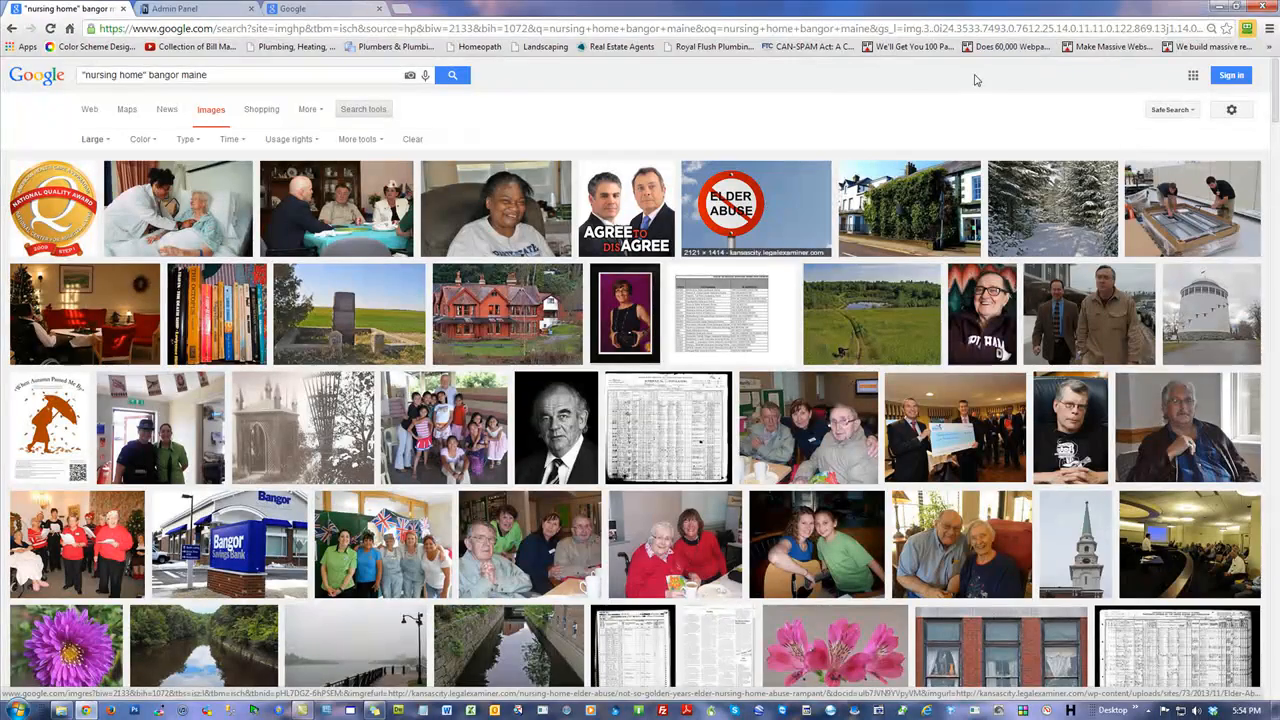
Close Chrome and compare the images in bangornrc with the small versions in 4blocks, checking the dimensions of bnh-6-s.jpg
left_click(1262, 8)
double_click(386, 180)
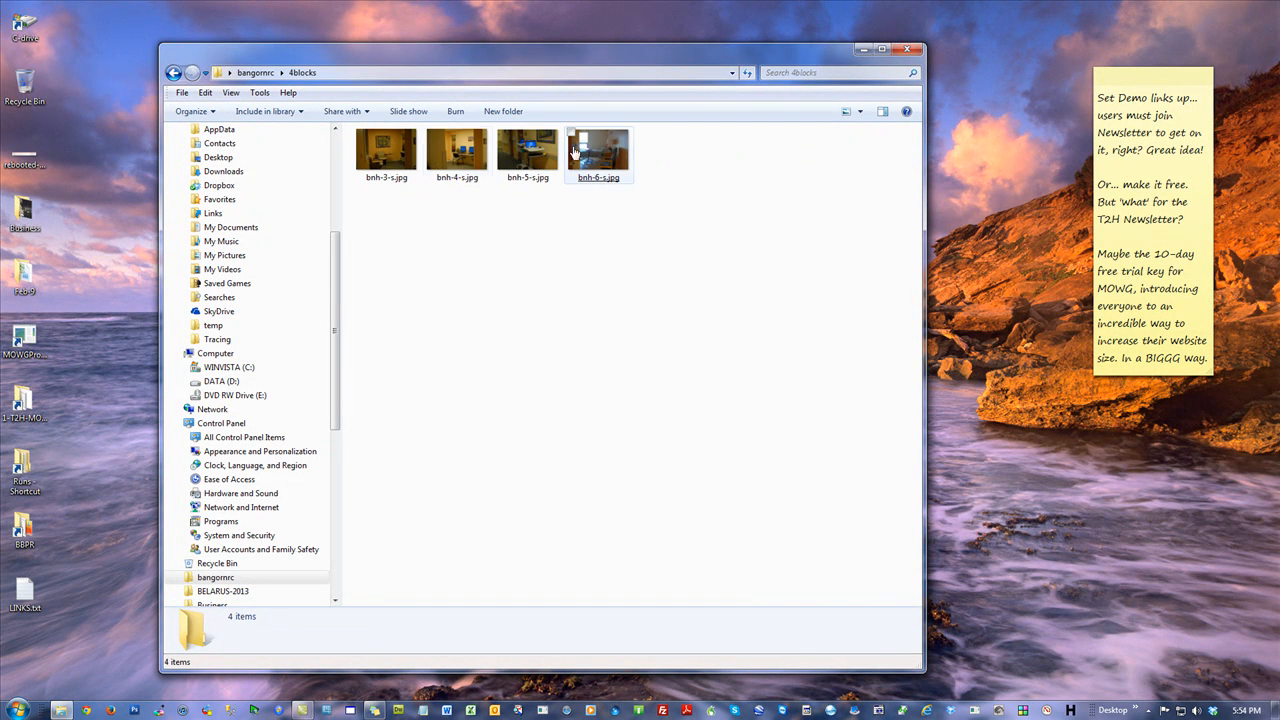
left_click(250, 73)
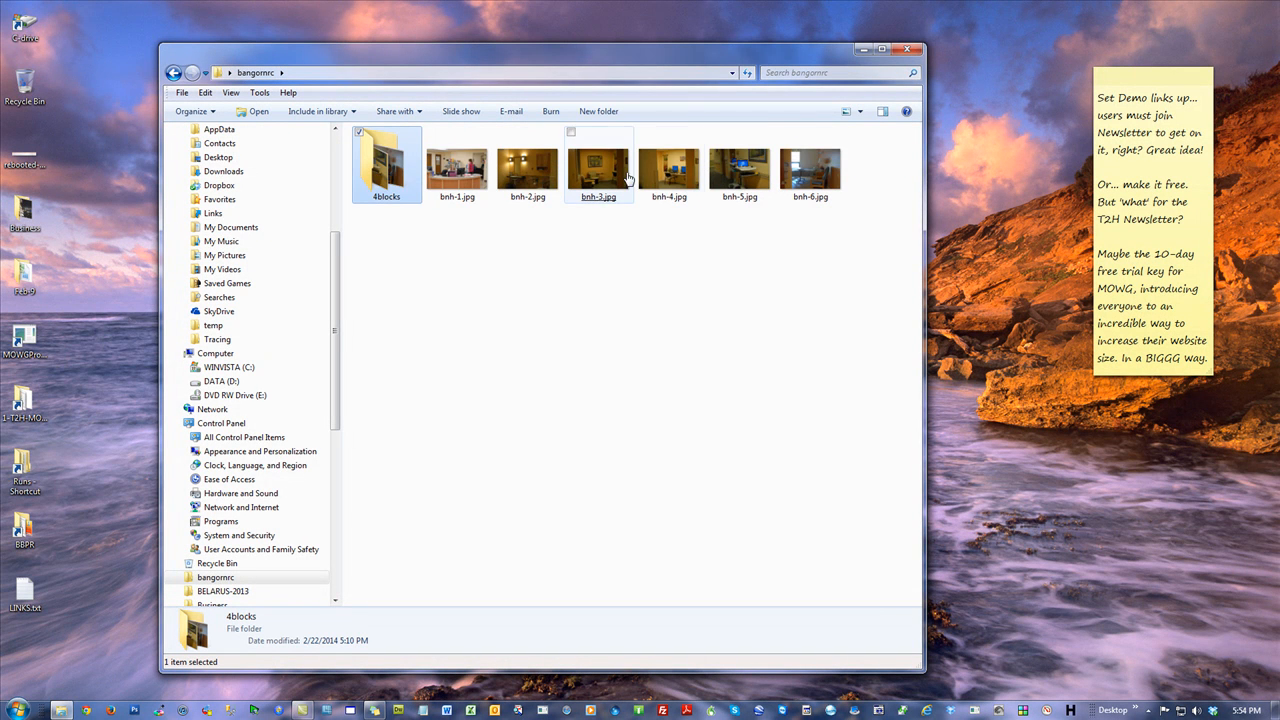
double_click(380, 178)
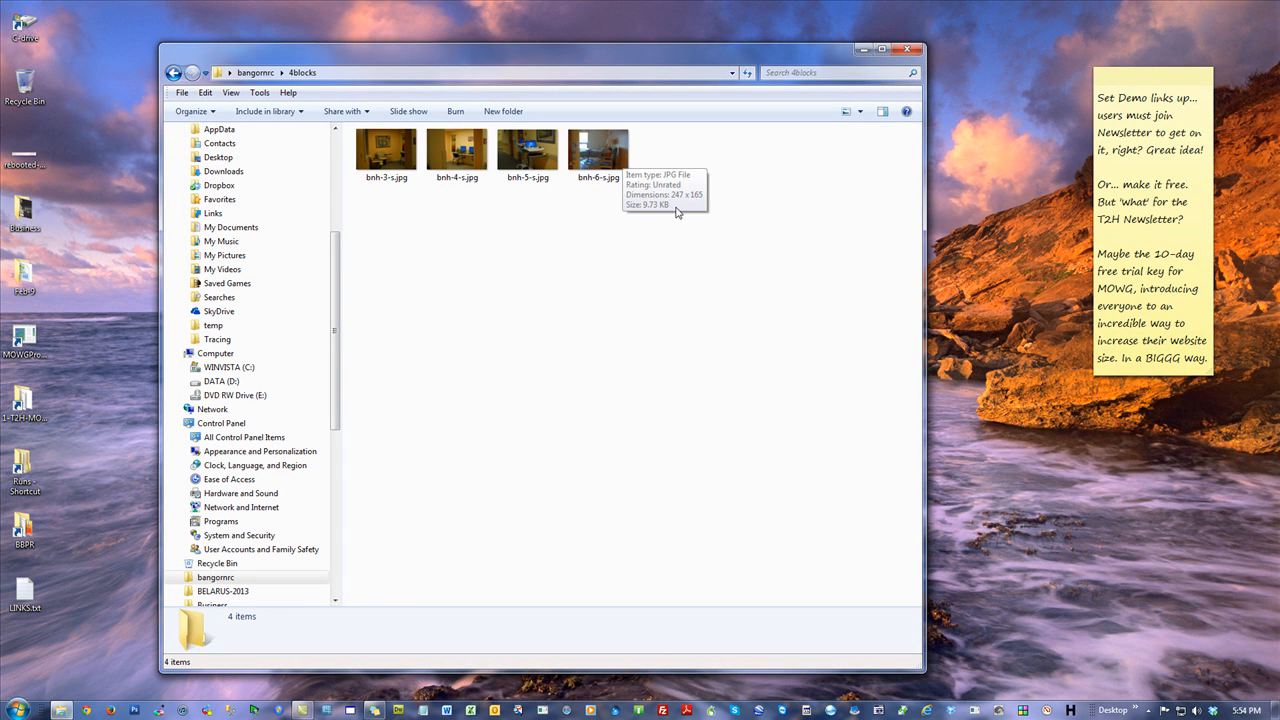
Close the 4blocks folder and sign in to the newcombine.theme2html.com admin panel in Chrome with the prefilled credentials
left_click(907, 50)
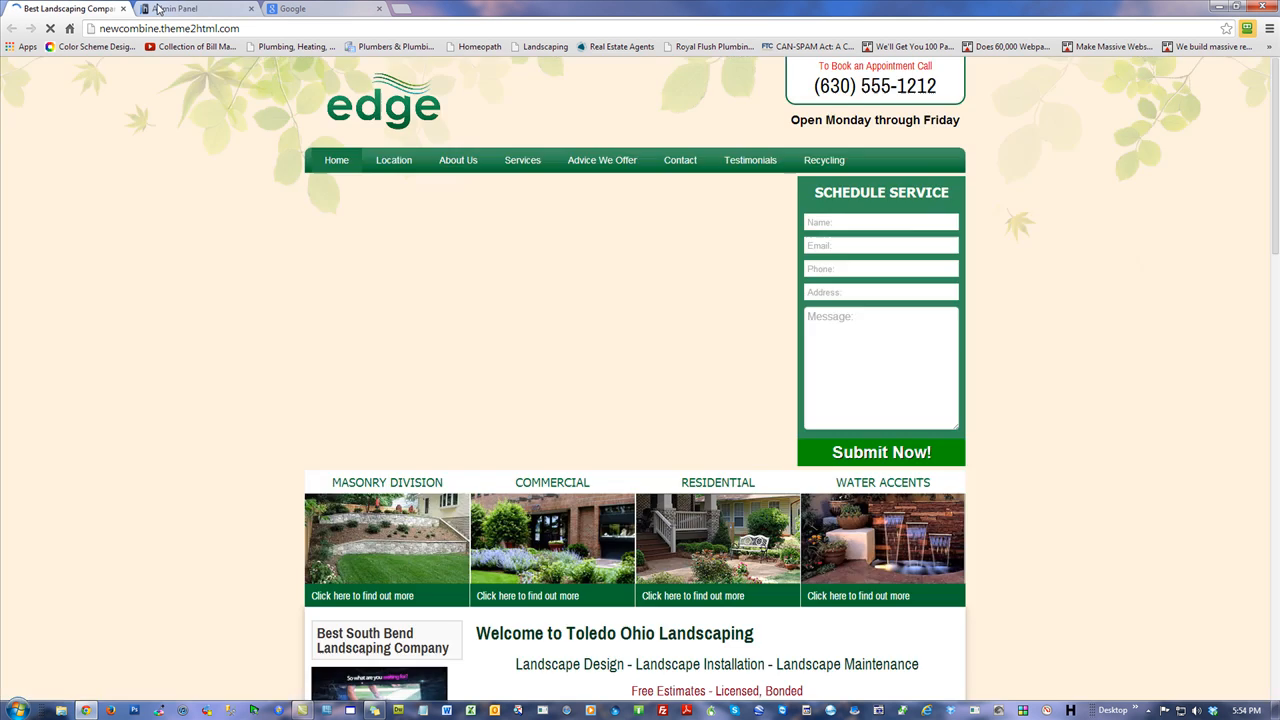
left_click(157, 9)
left_click(674, 268)
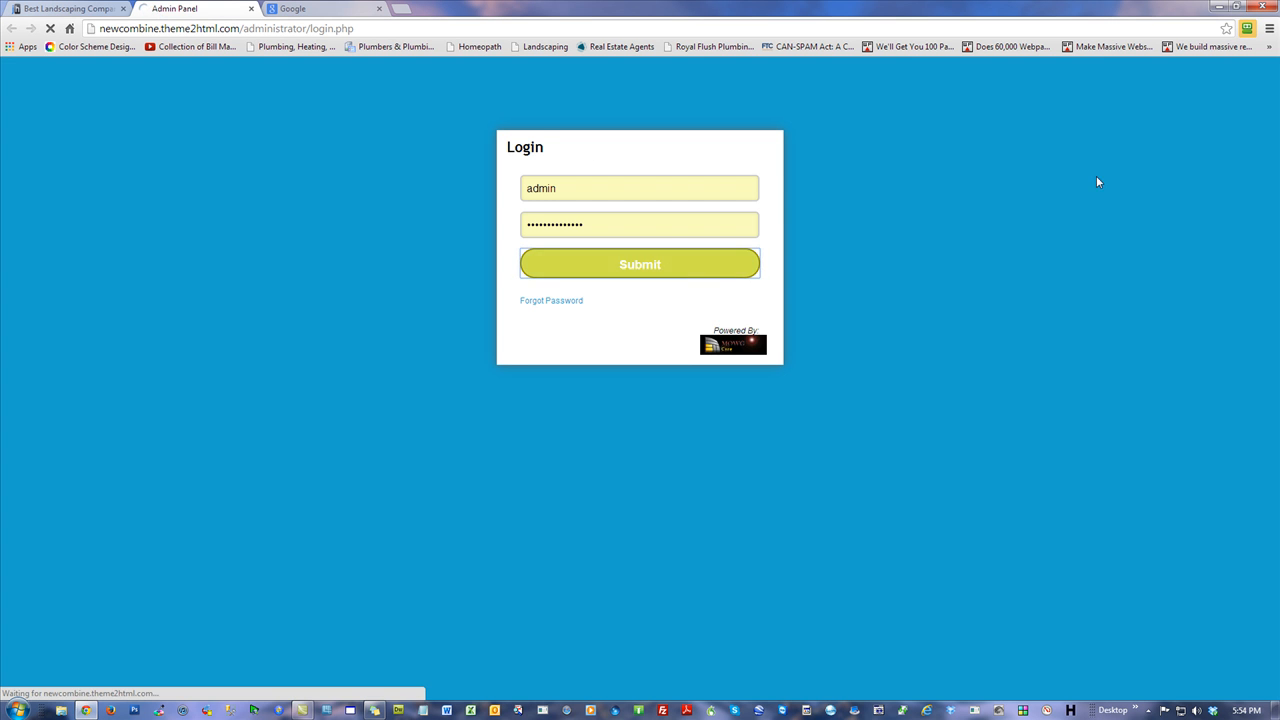
left_click(65, 8)
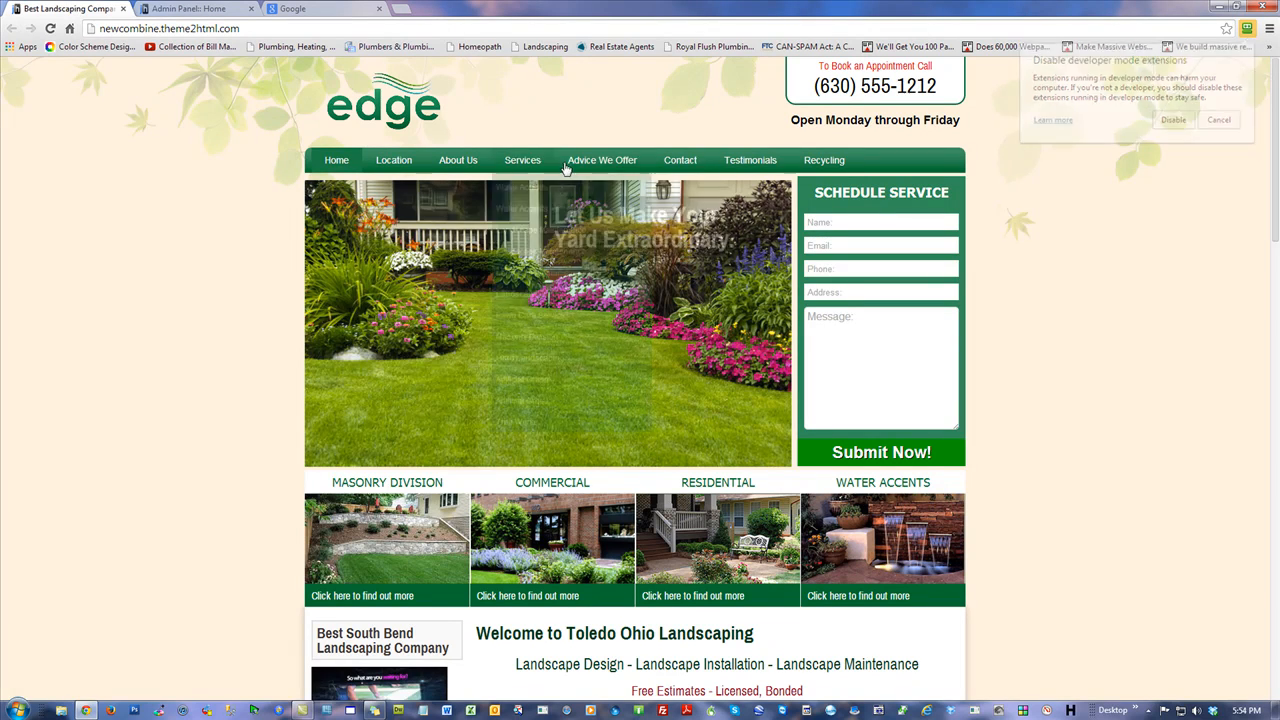
mouse_move(562, 165)
left_click(1221, 120)
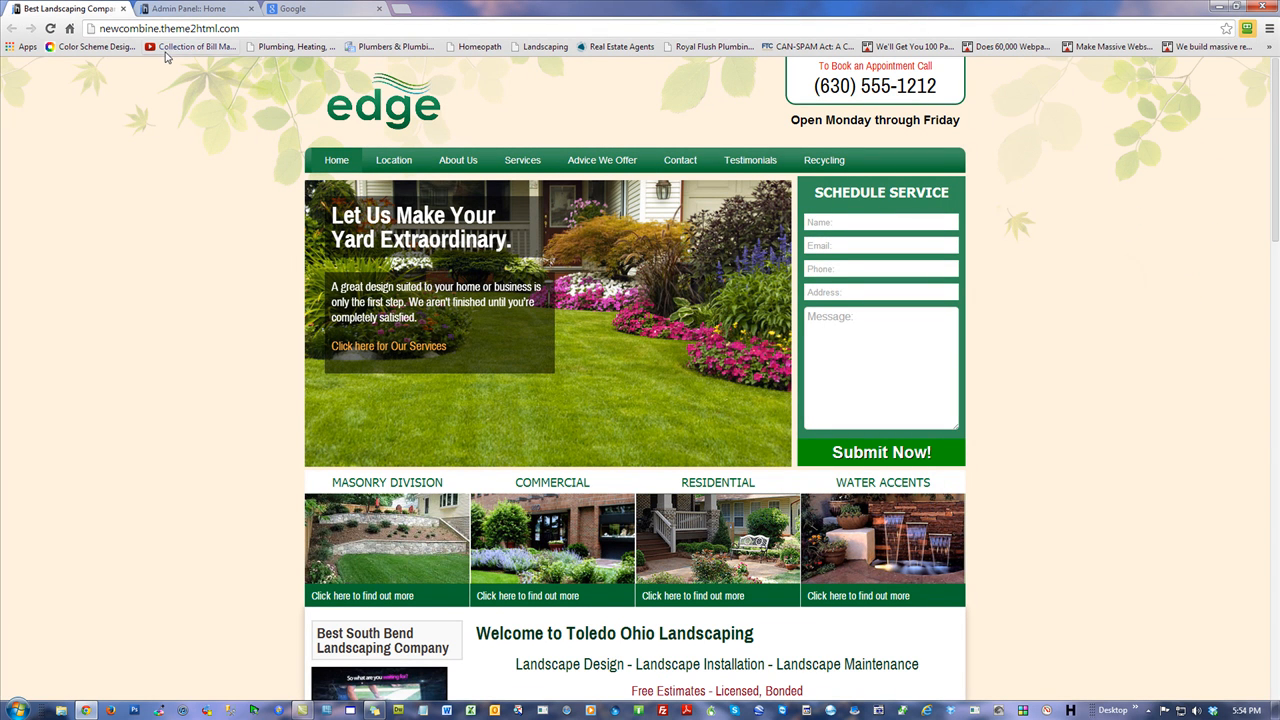
Open the Website Logo entry in the admin panel's global settings for editing
left_click(204, 10)
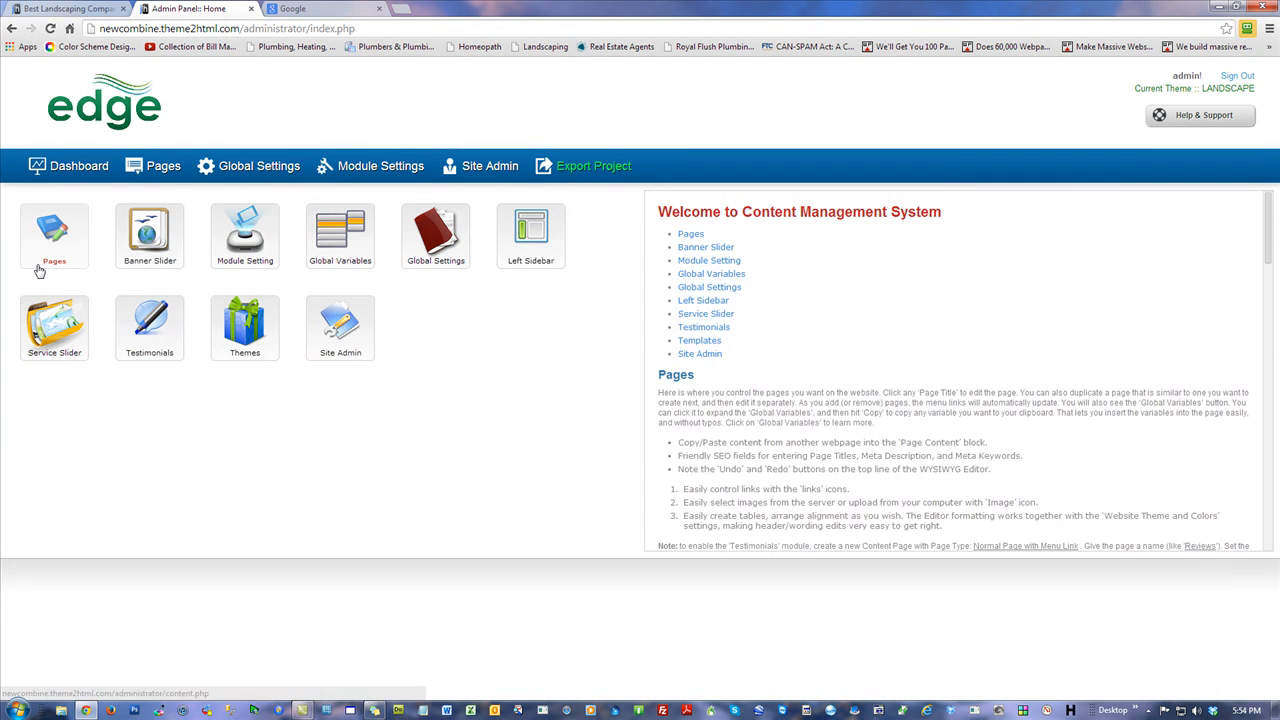
mouse_move(140, 252)
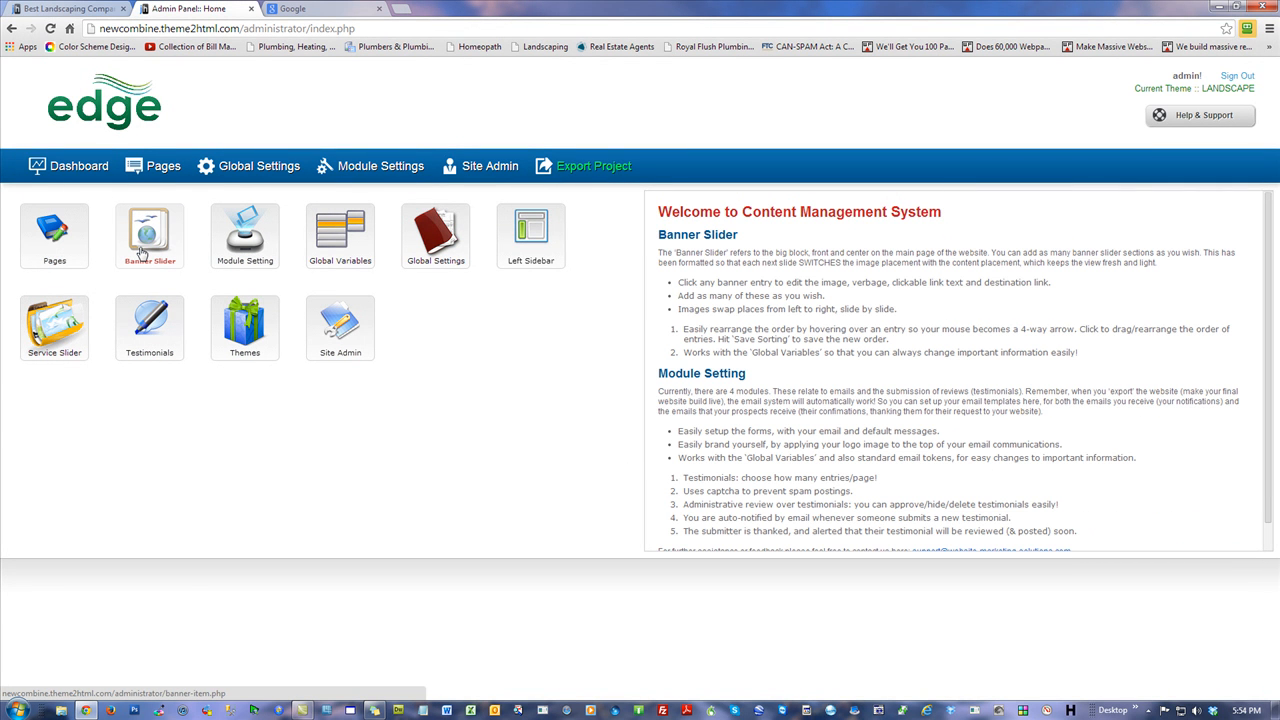
left_click(259, 166)
left_click(85, 307)
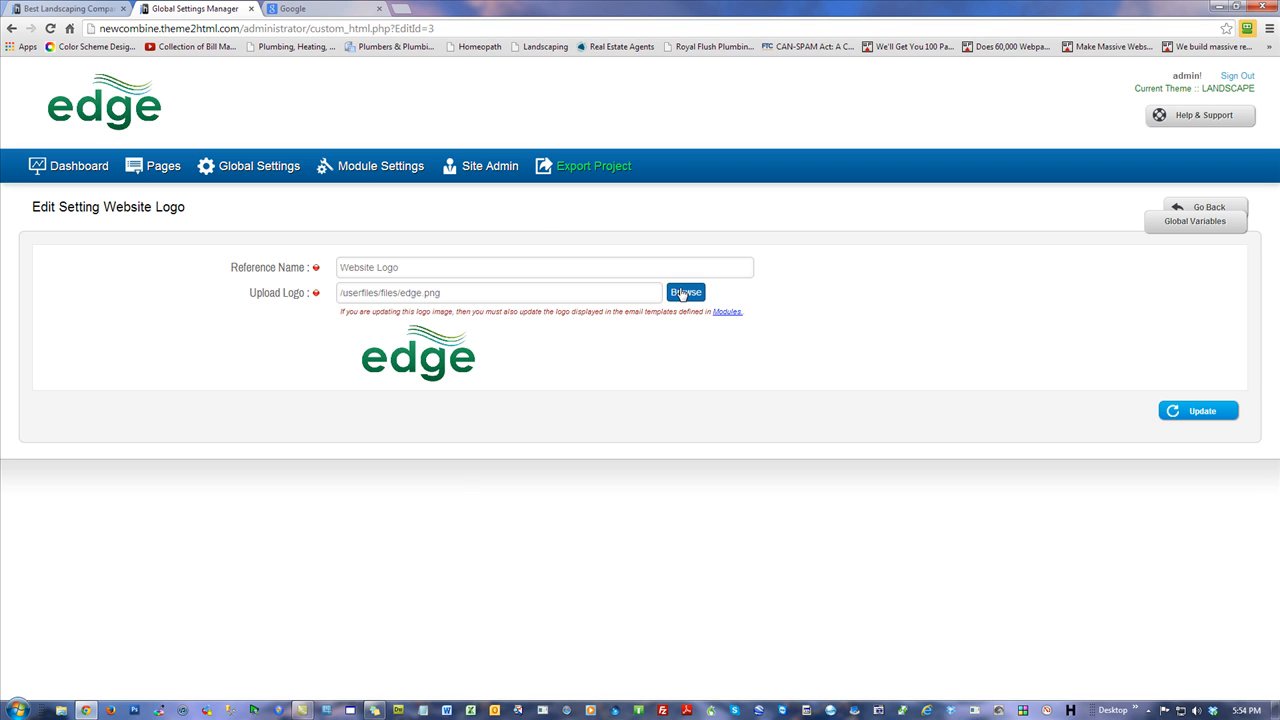
Load bangornrc.com in place of the Google page and look at the name in its header
left_click(328, 9)
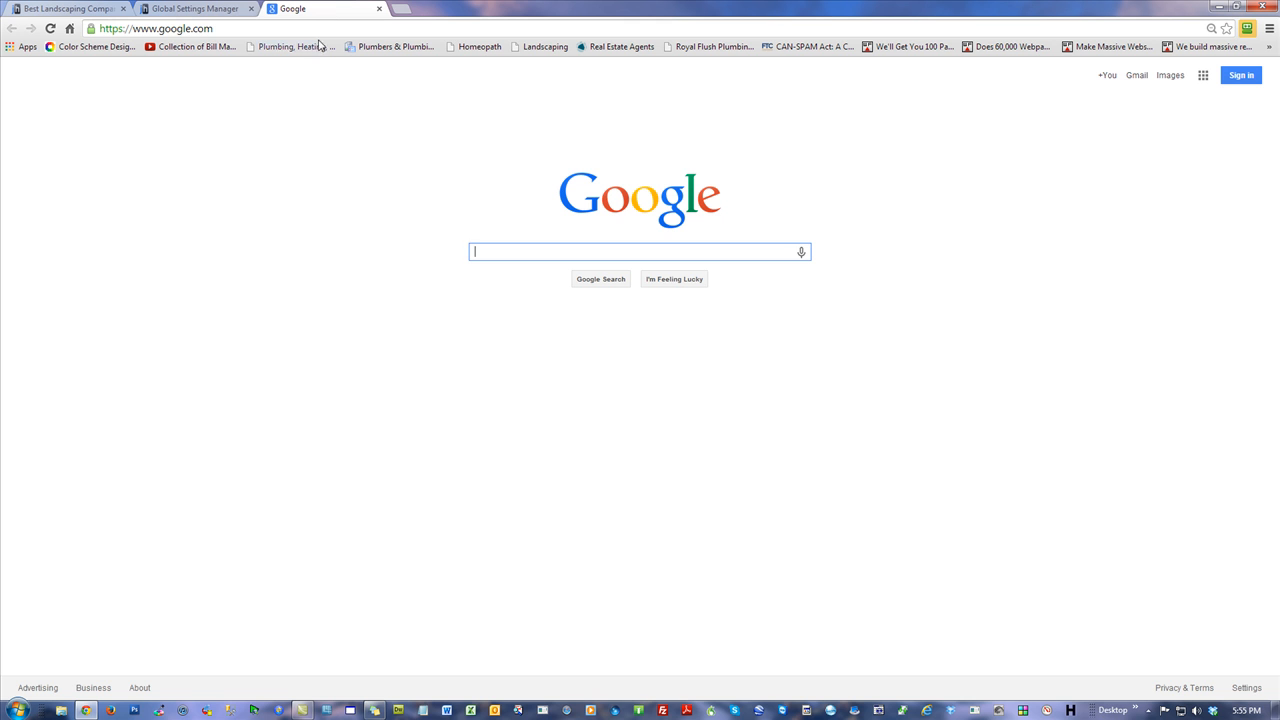
left_click(318, 28)
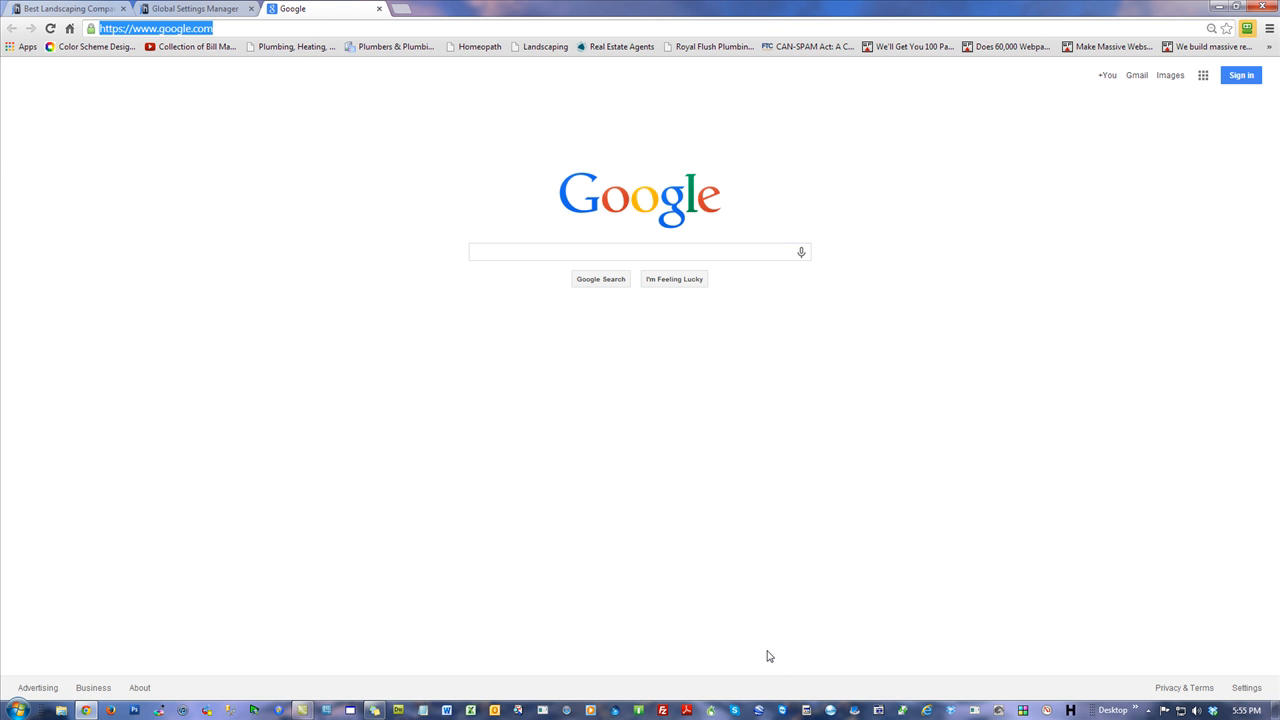
type("glow")
key("BackSpace")
key("BackSpace")
key("BackSpace")
key("BackSpace")
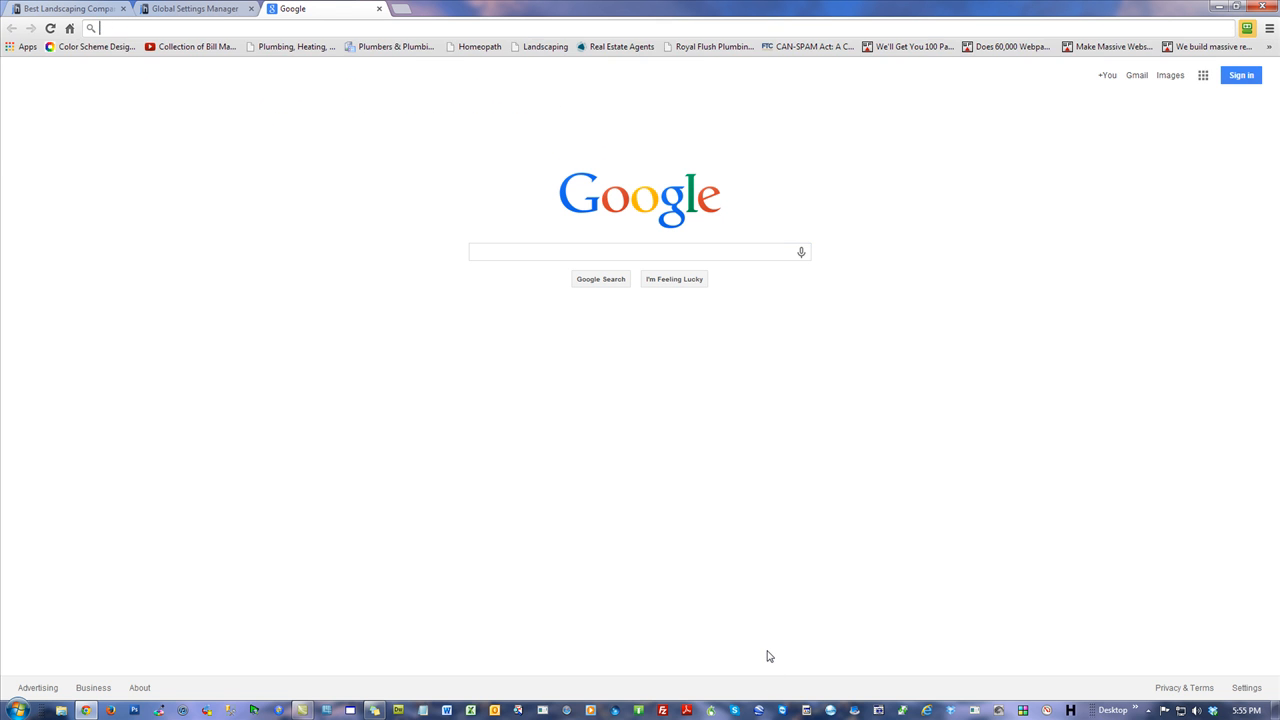
type("ban")
key("Return")
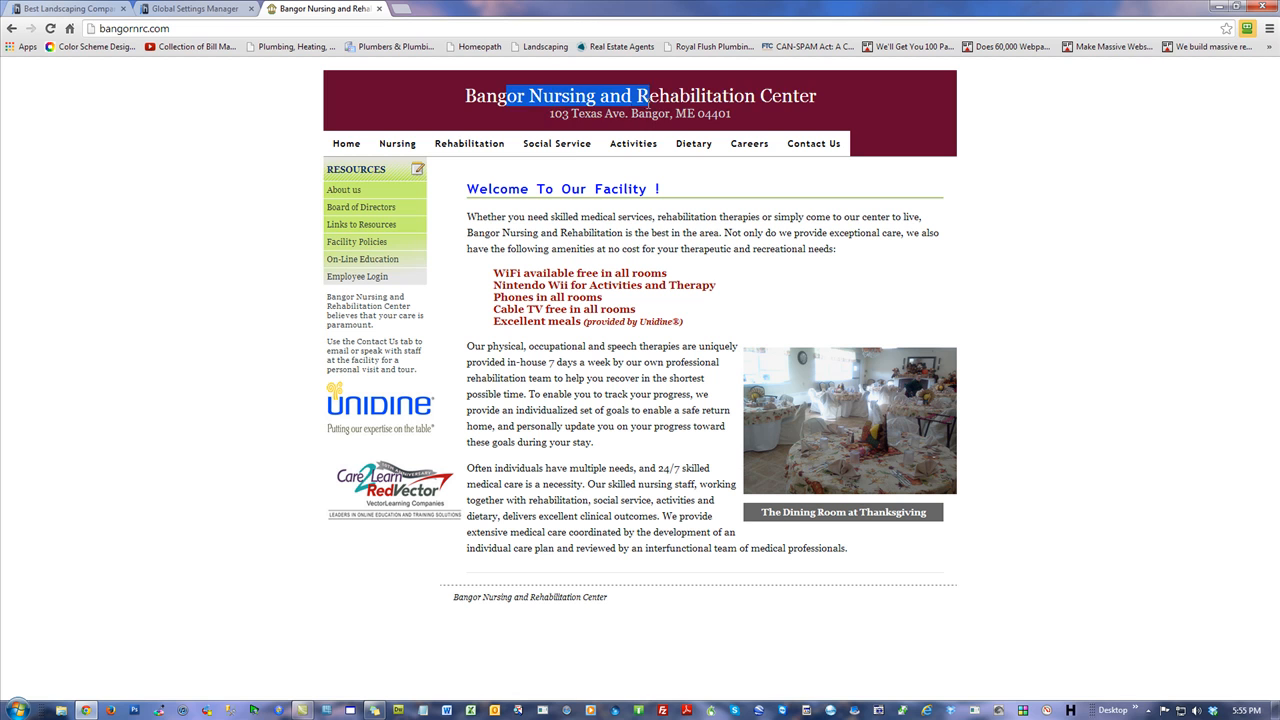
triple_click(510, 97)
left_click(164, 194)
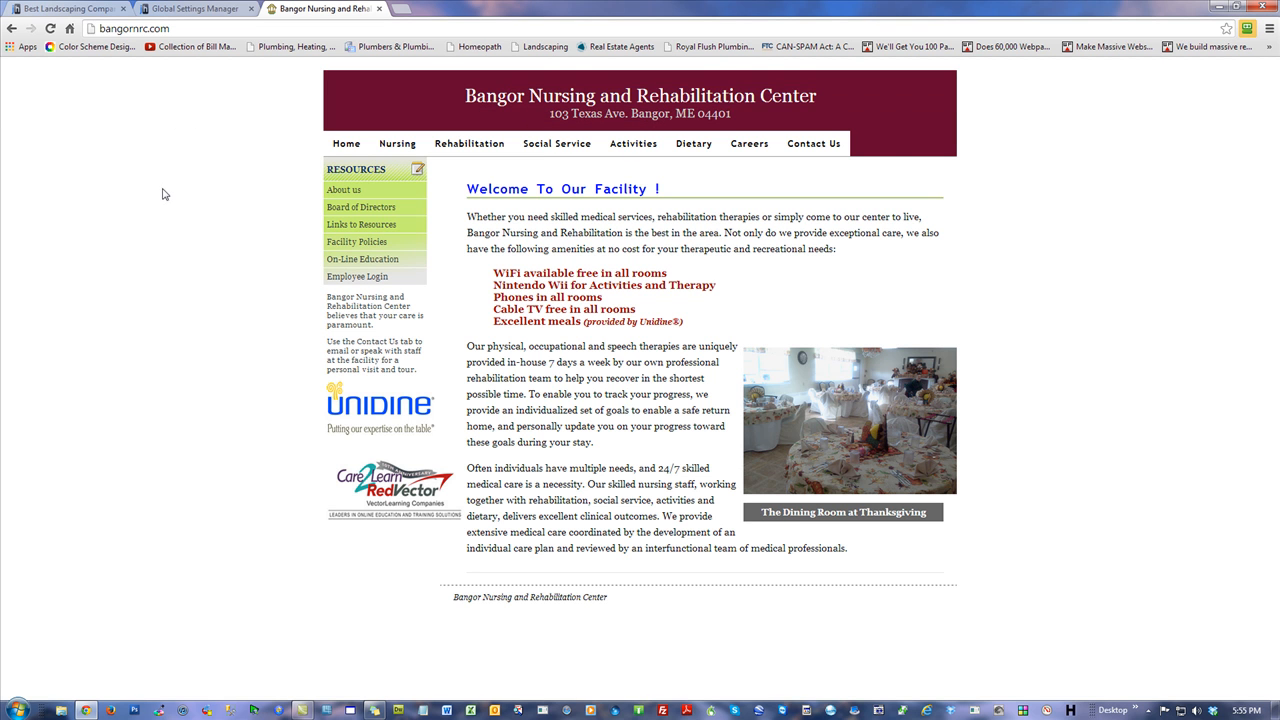
Capture the nursing center's name and address from the site header with Snagit as a region of about 551 x 68 pixels
left_click(324, 710)
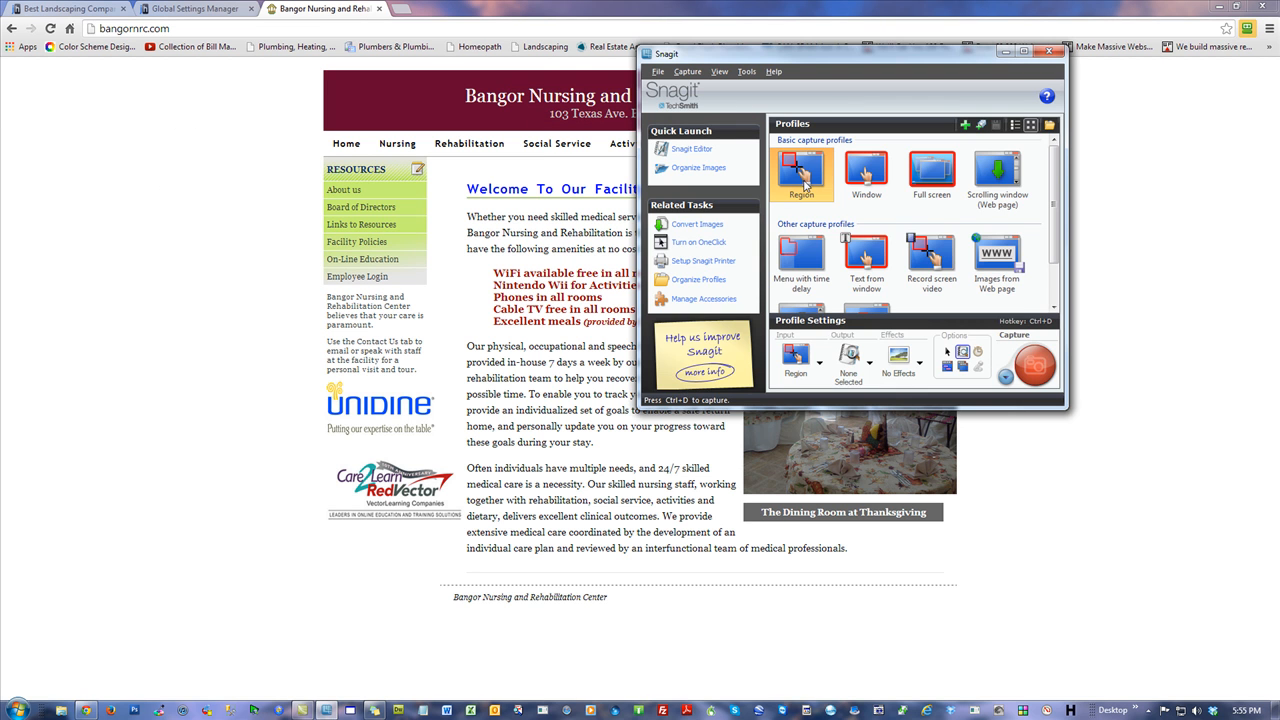
left_click(1035, 366)
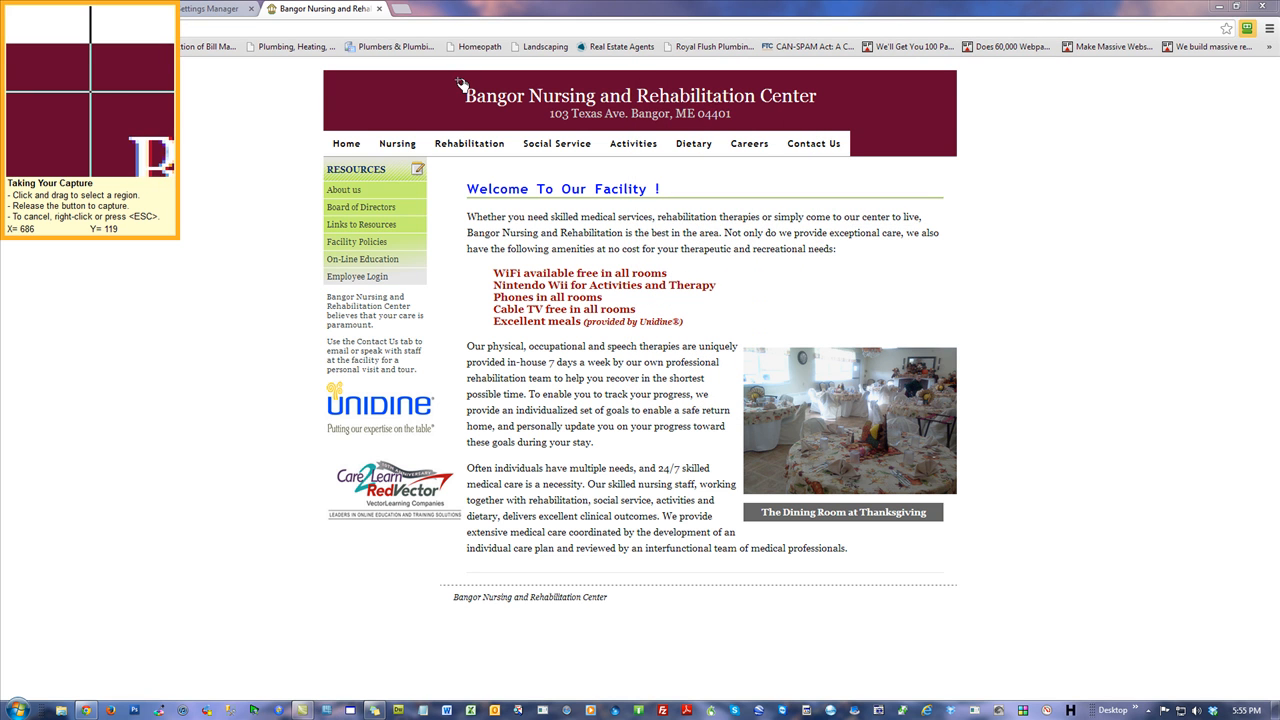
left_click_drag(458, 81, 829, 126)
Save the header capture as the JPEG logo-bnrc.jpg in the bangornrc folder, and close Snagit and the bangornrc.com page
left_click(58, 12)
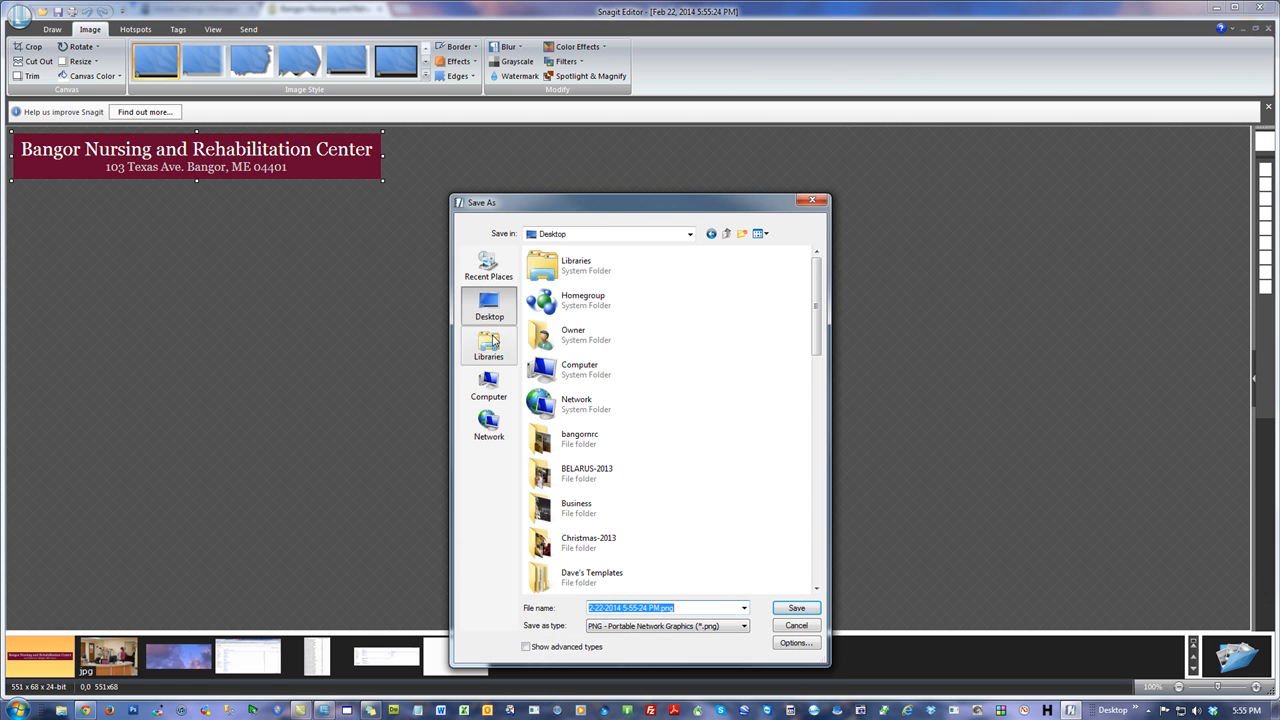
double_click(624, 438)
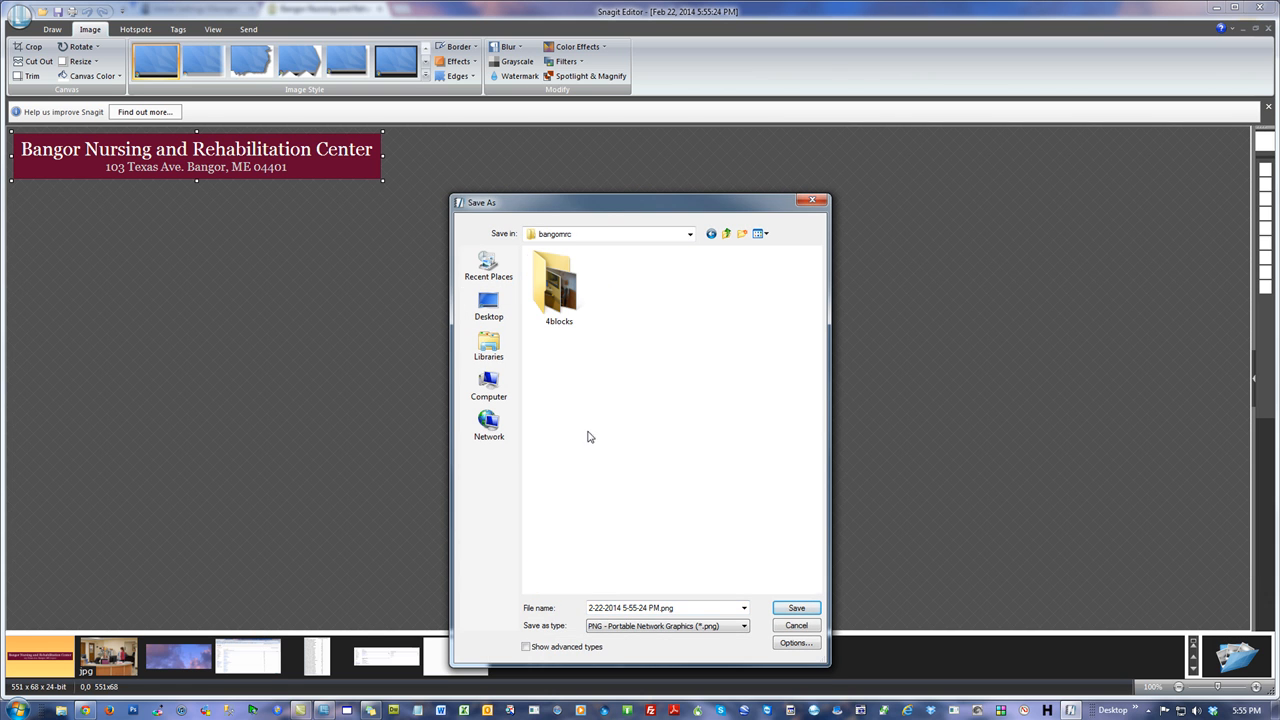
triple_click(692, 607)
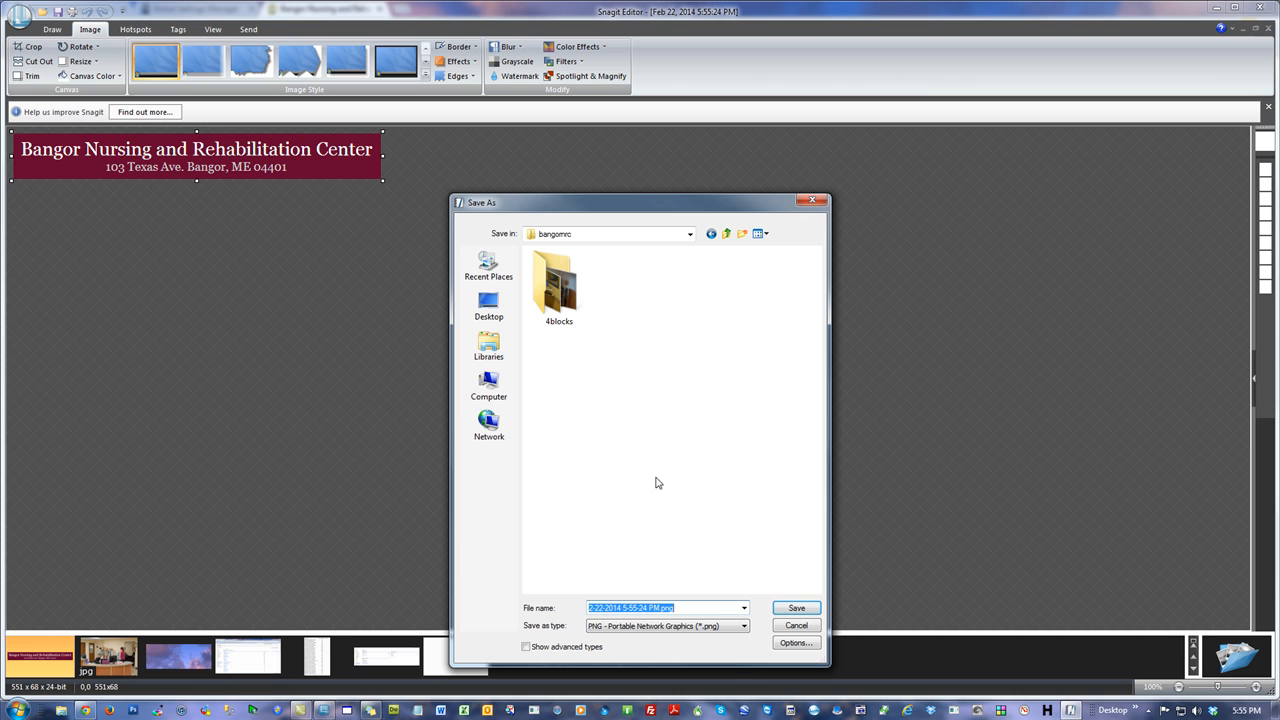
type("bnrc")
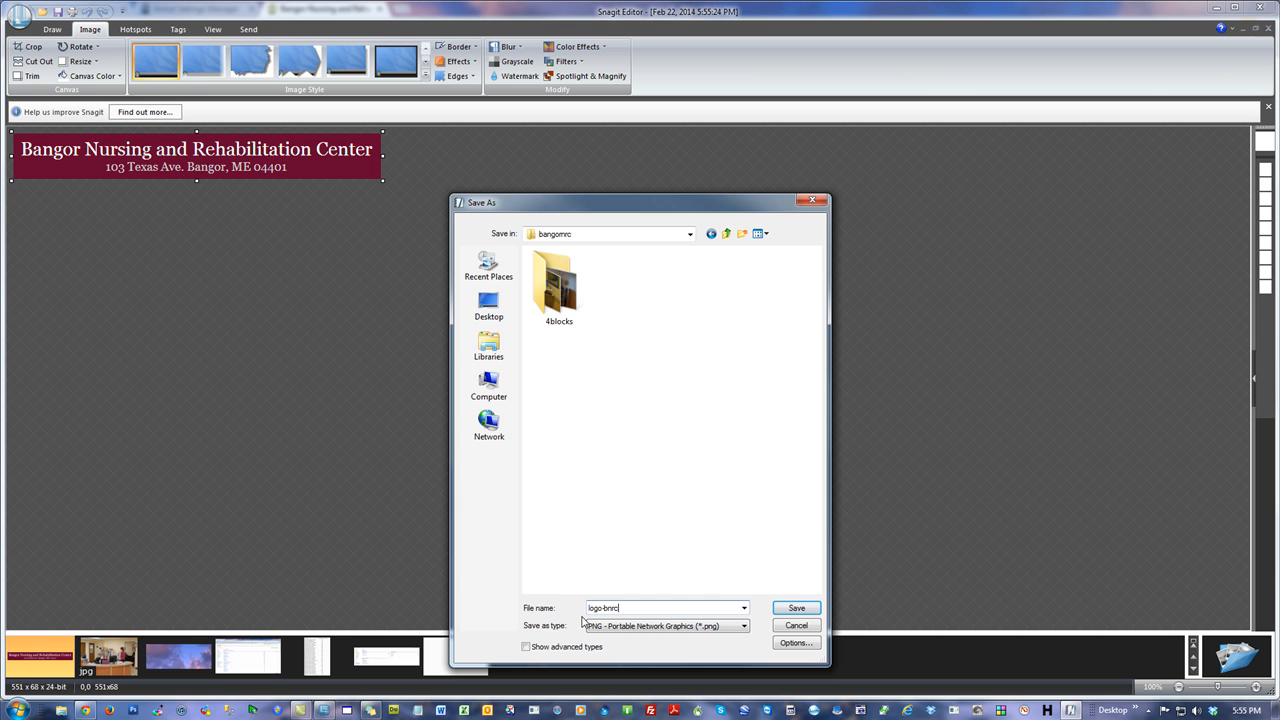
left_click(668, 626)
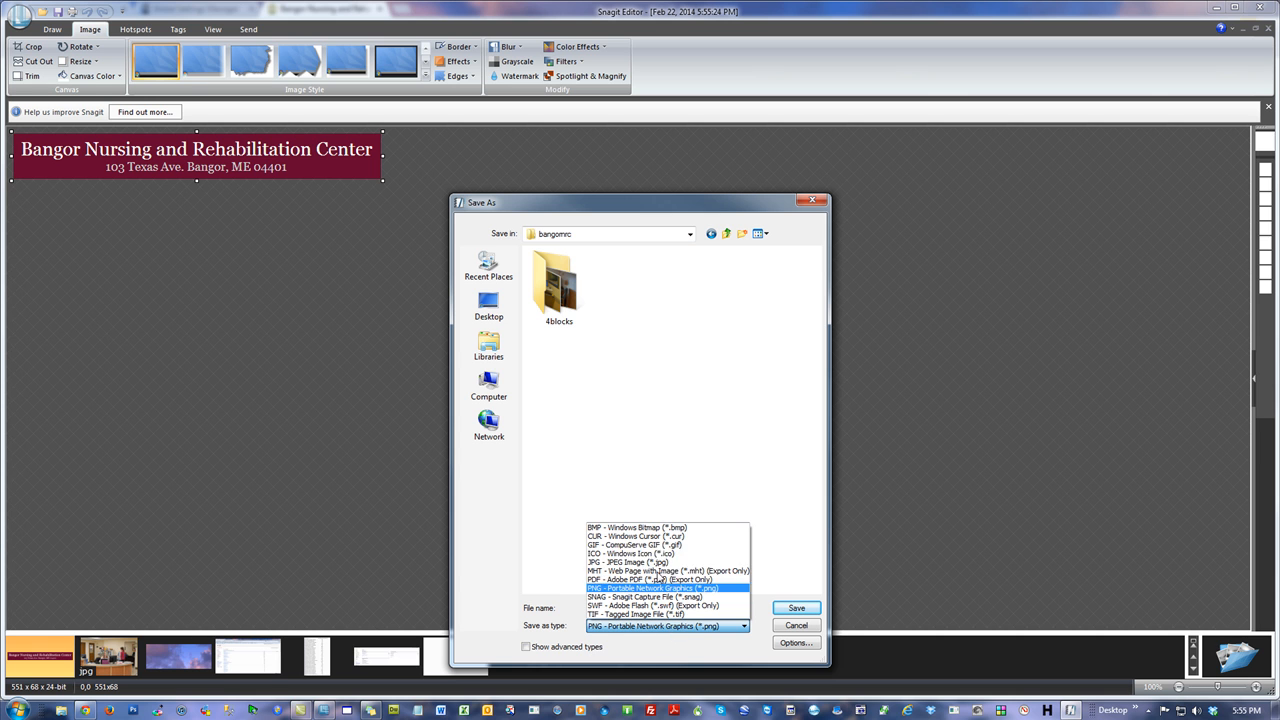
left_click(618, 563)
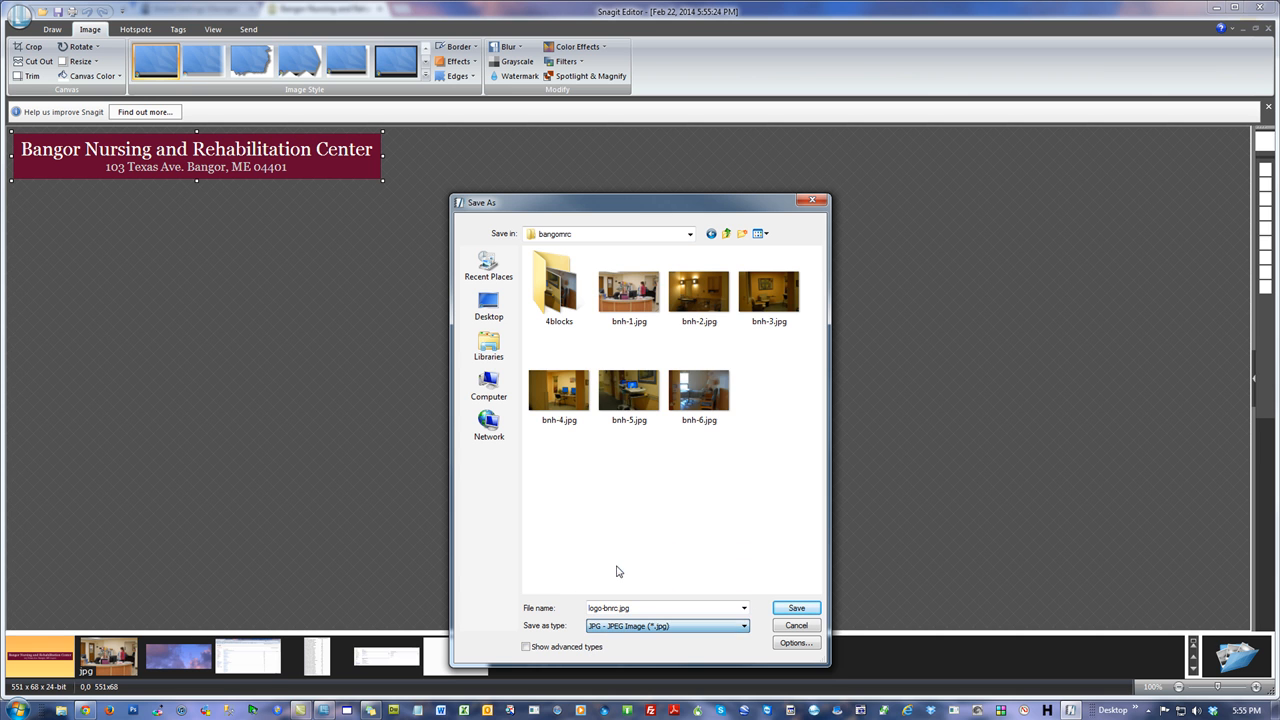
left_click(794, 607)
left_click(1257, 7)
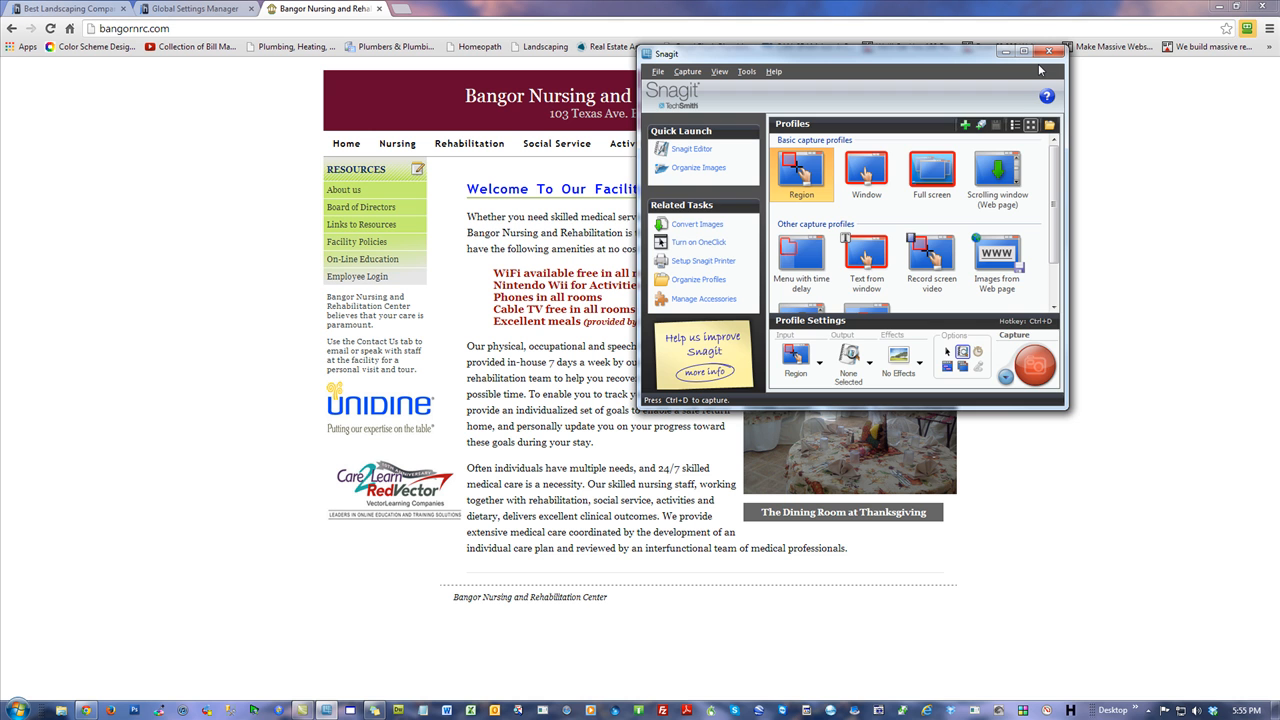
left_click(1048, 51)
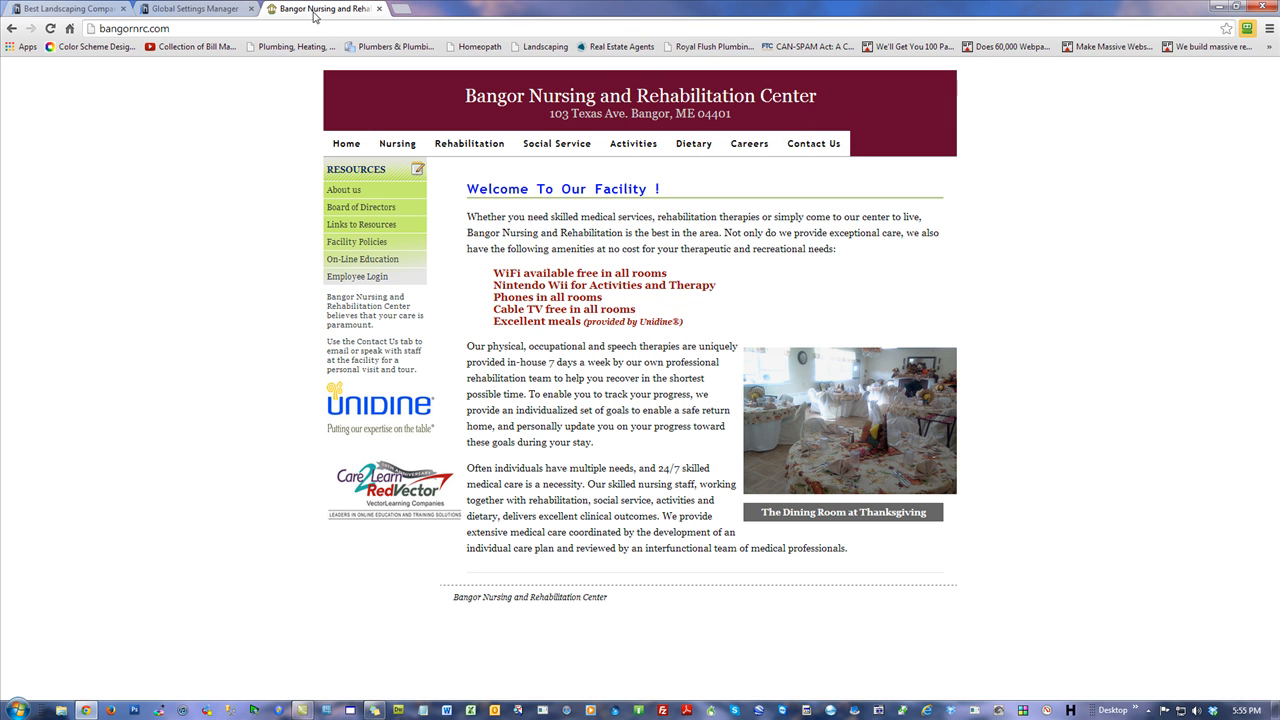
left_click(379, 8)
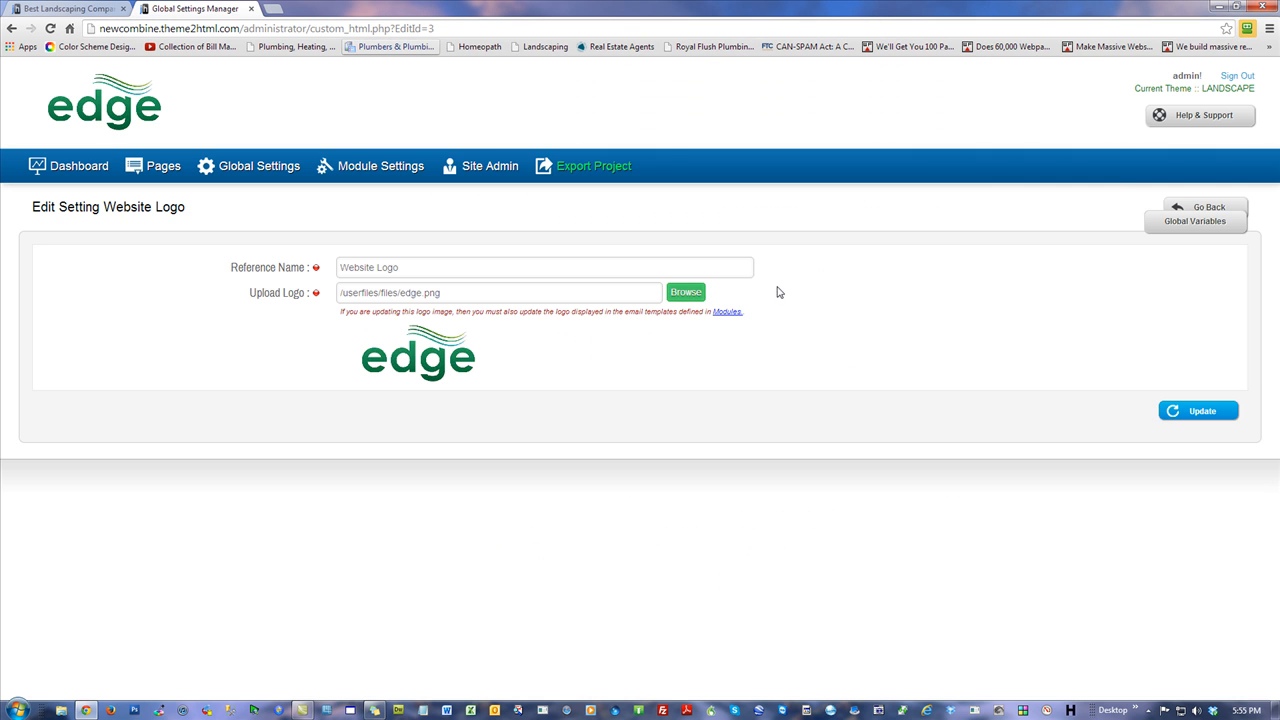
Upload logo-bnrc.jpg from the bangornrc folder to the server's Images folder and choose it as the website logo
left_click(686, 292)
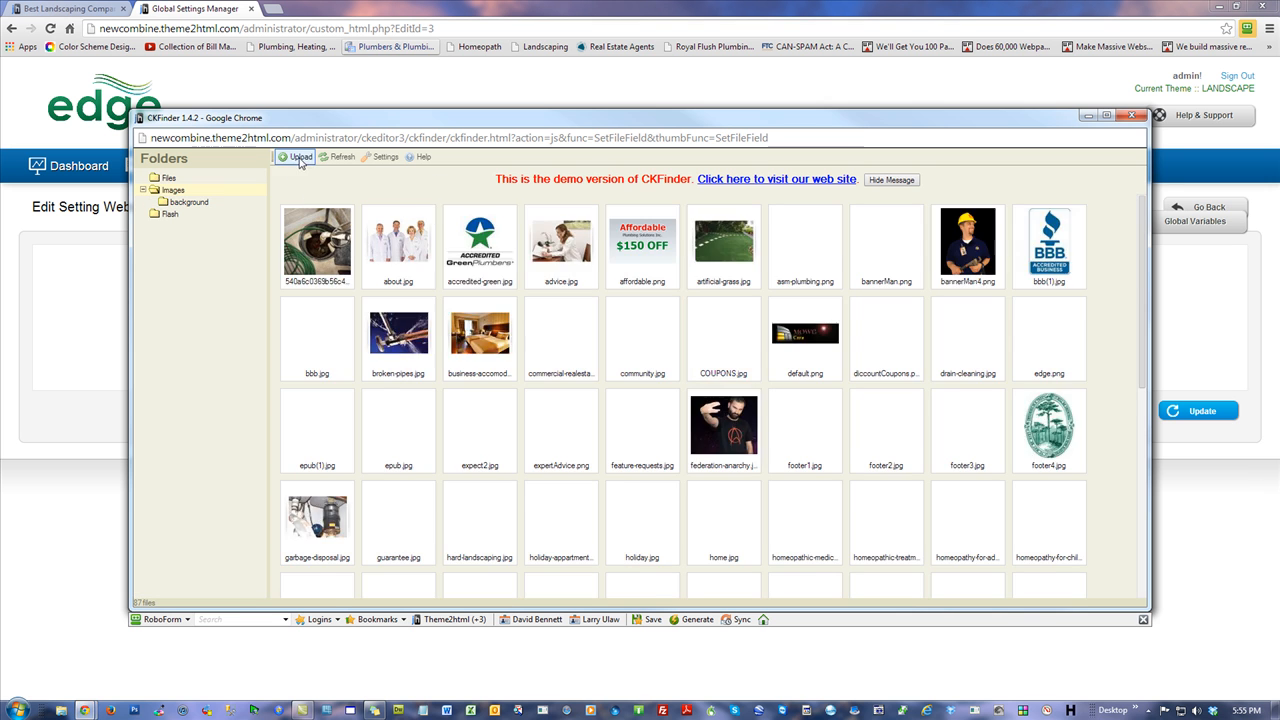
left_click(296, 157)
left_click(642, 212)
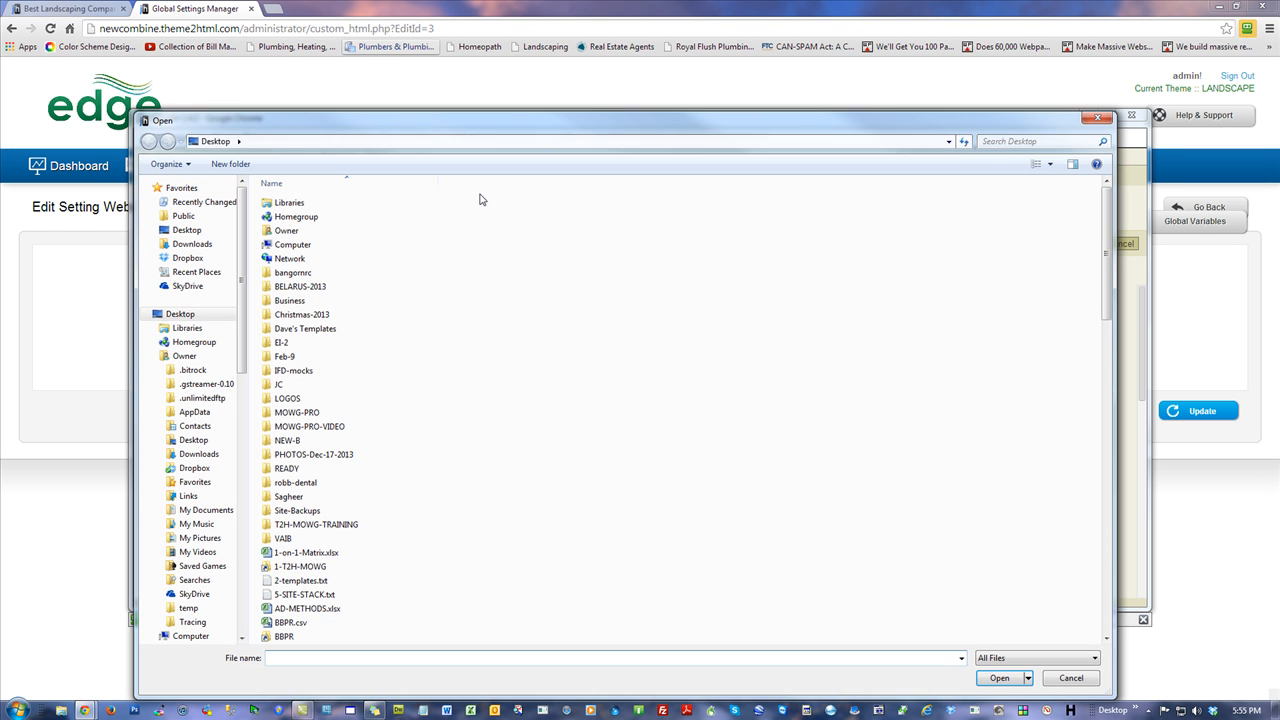
double_click(292, 270)
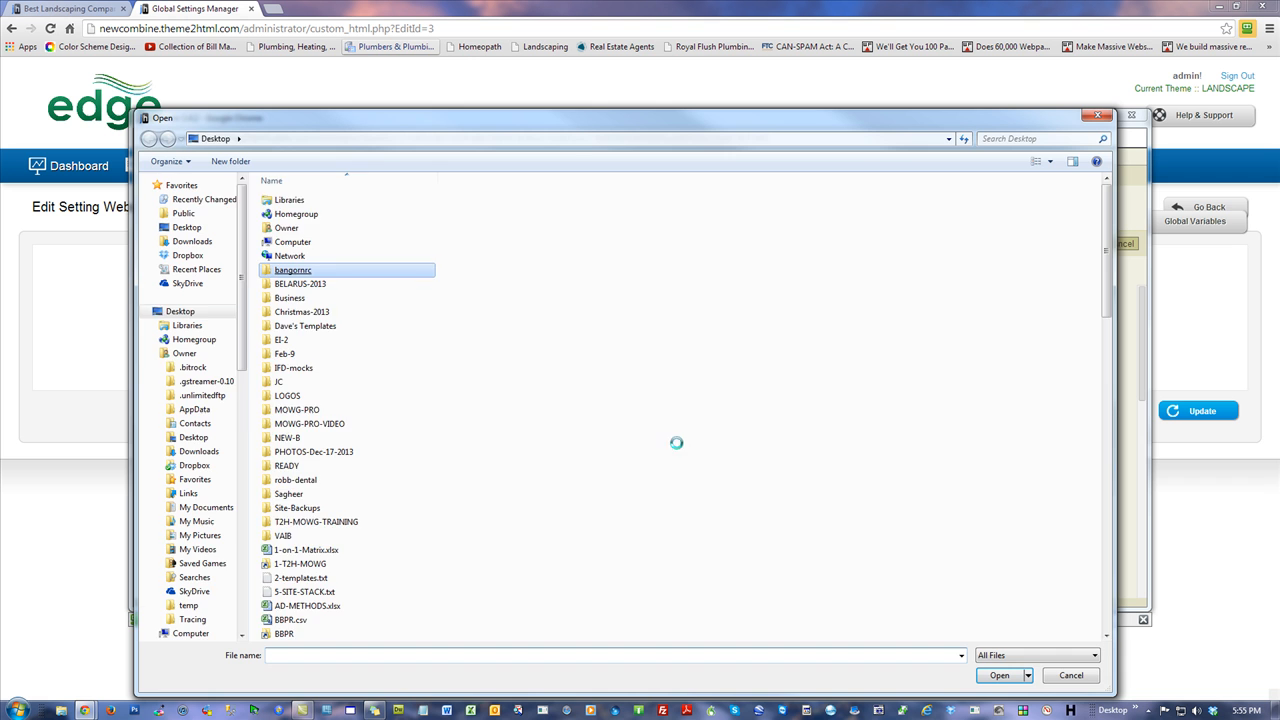
double_click(790, 232)
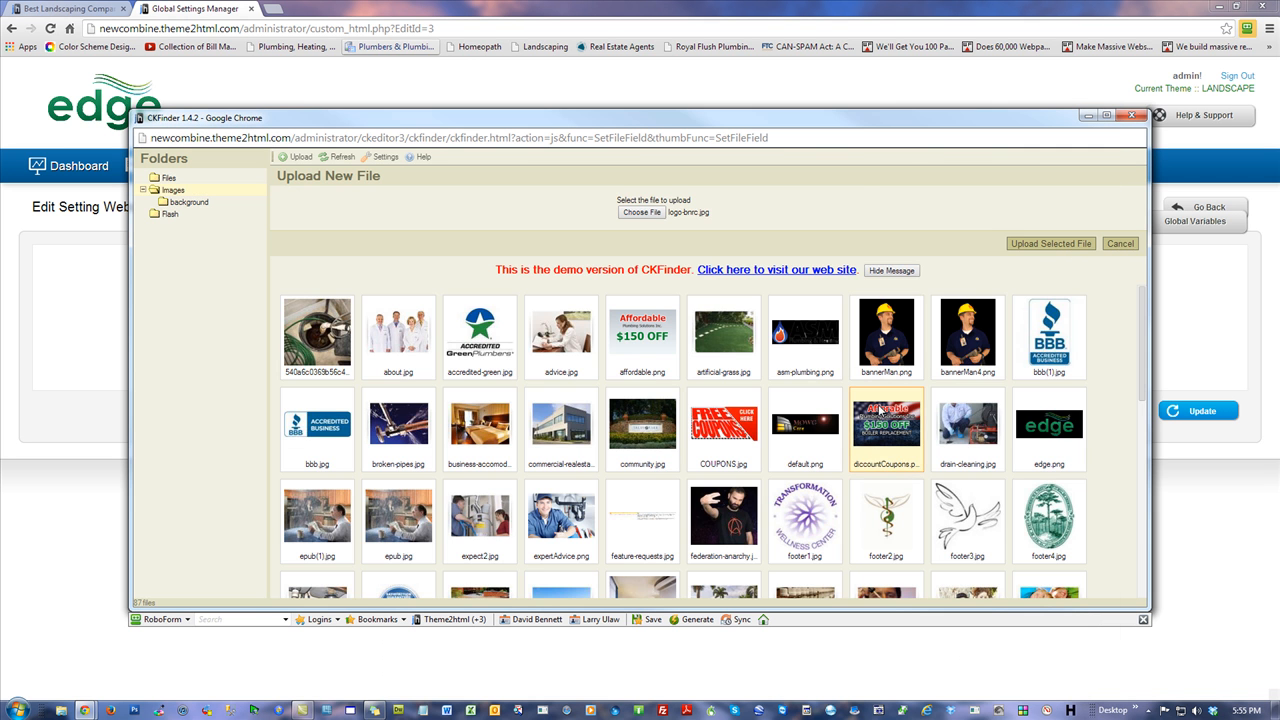
left_click(1029, 245)
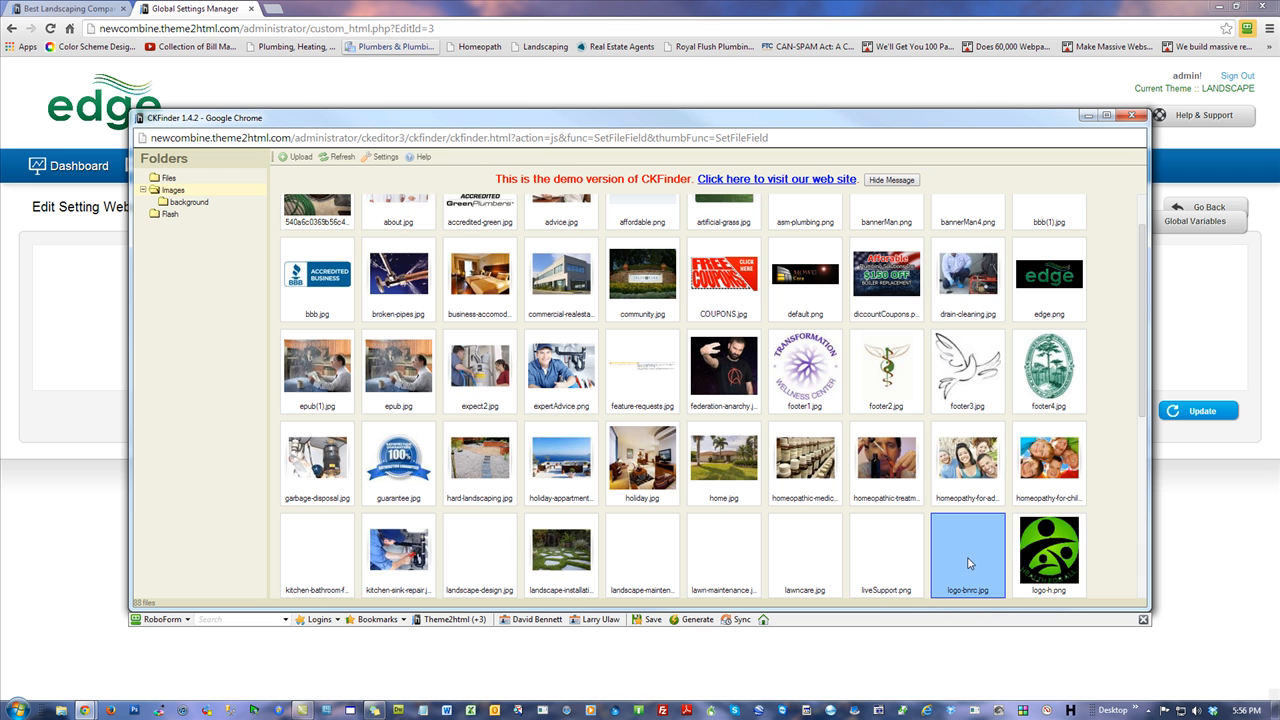
double_click(975, 552)
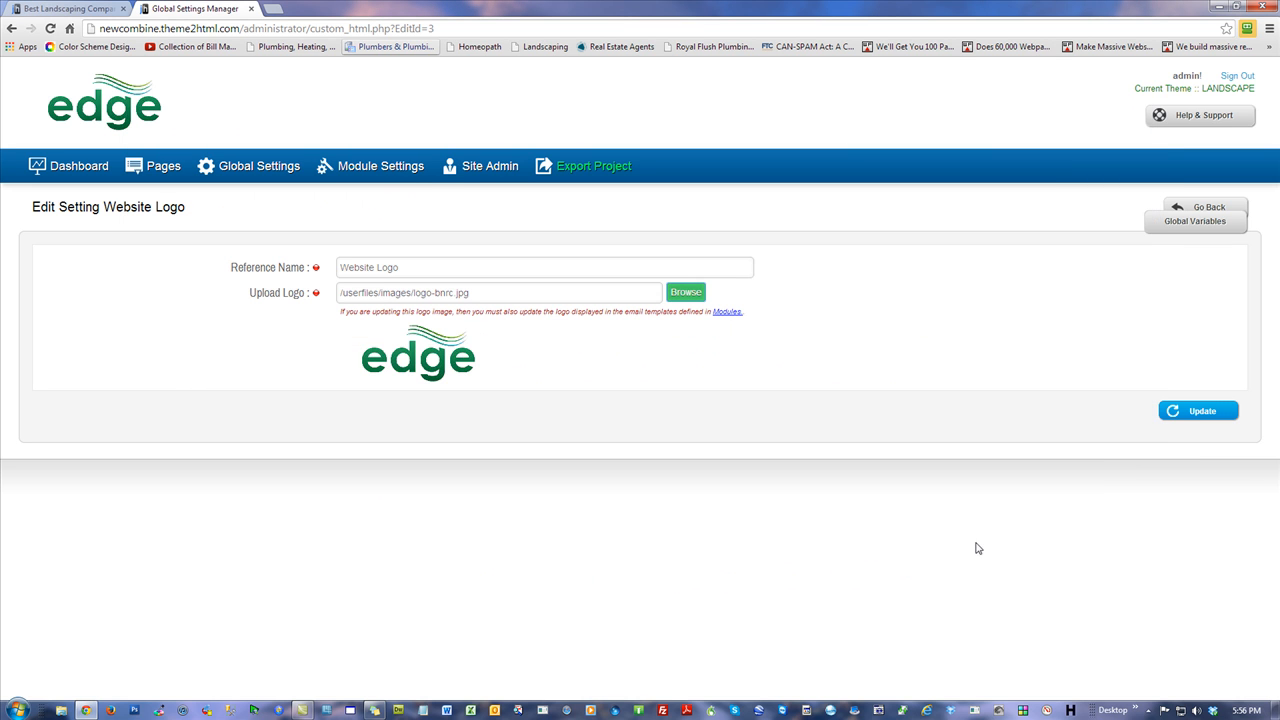
Update the Website Logo setting and reload the landscaping demo's home page to check its header
left_click(1188, 411)
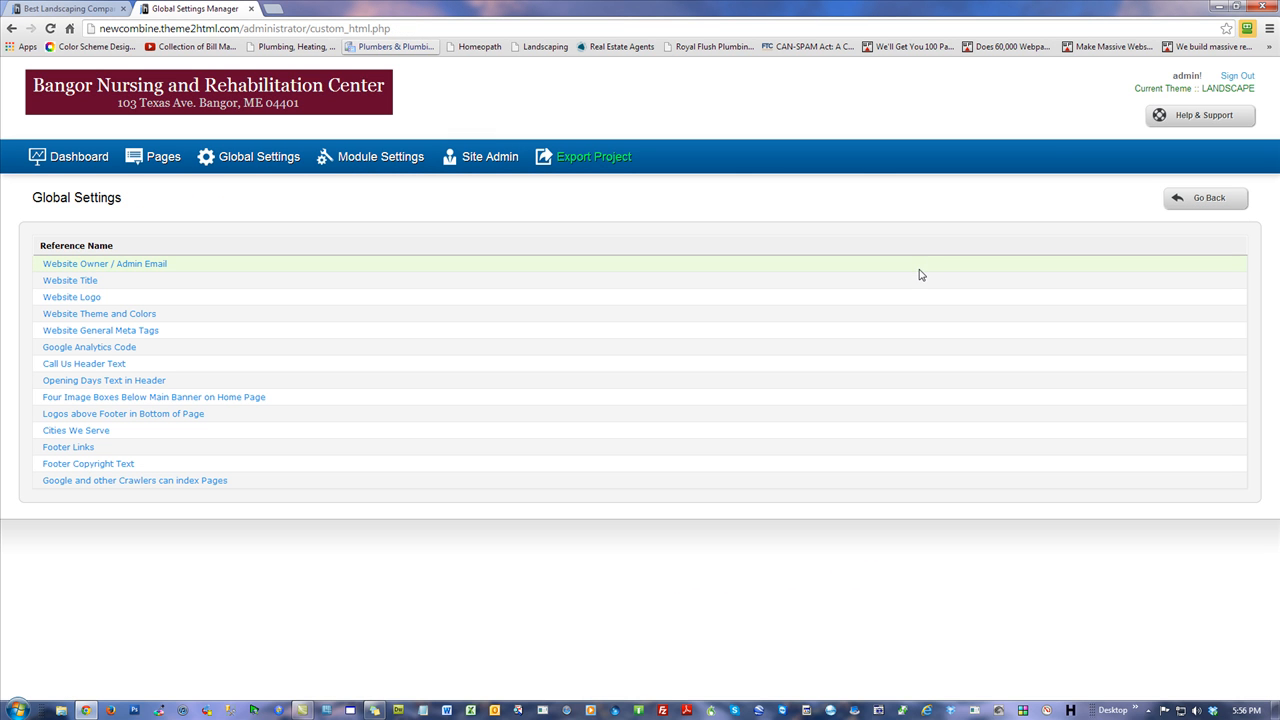
left_click(66, 9)
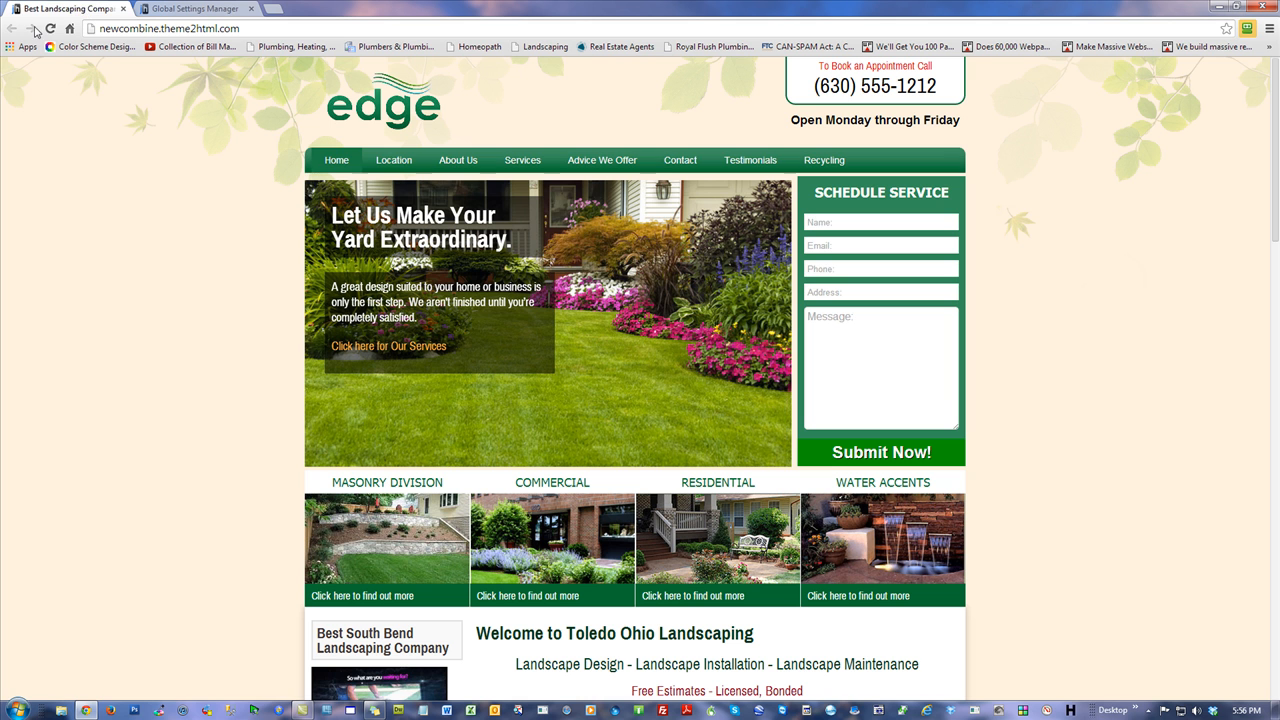
left_click(51, 29)
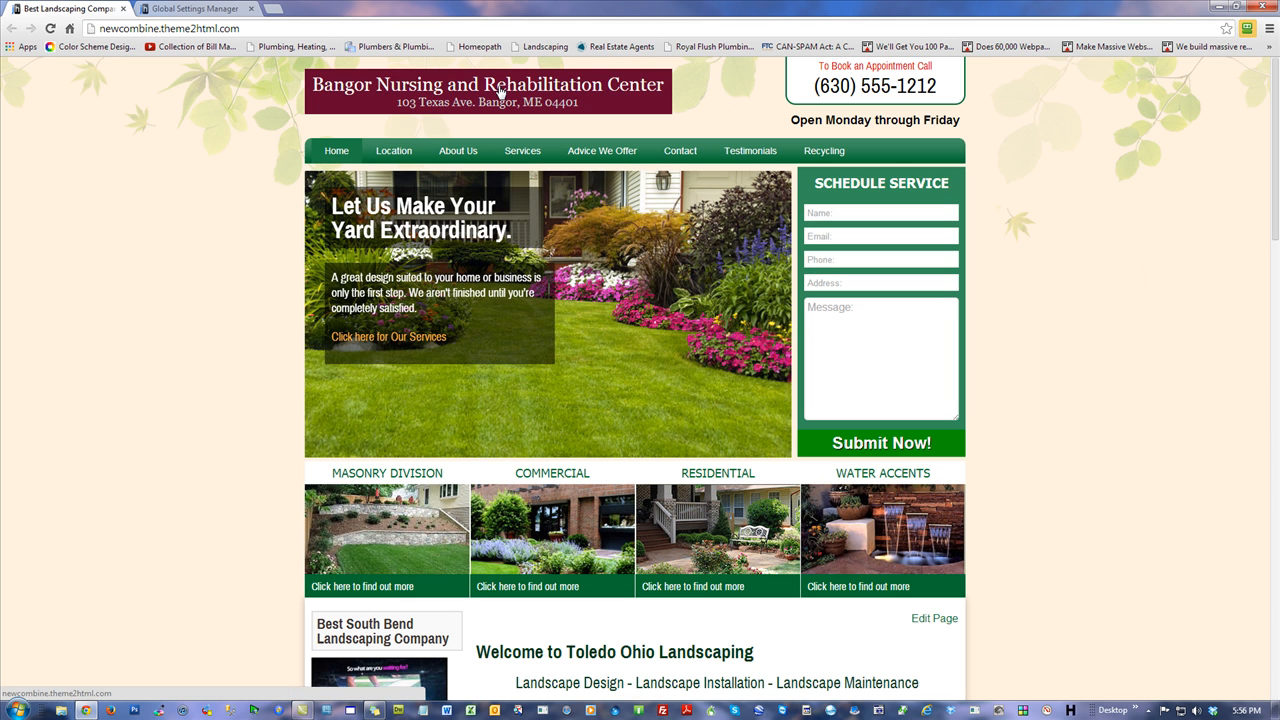
Open the Website Theme and Colors settings and sample the logo's maroon background color with ColorPic
left_click(193, 11)
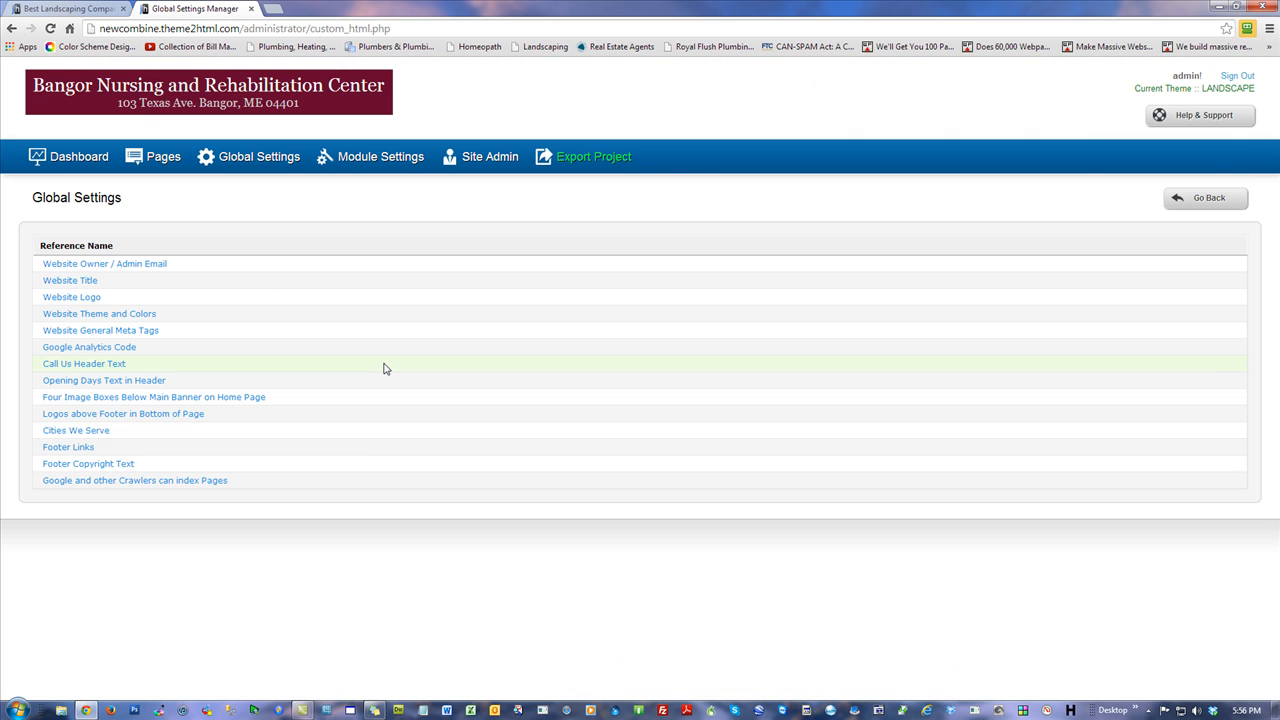
left_click(115, 314)
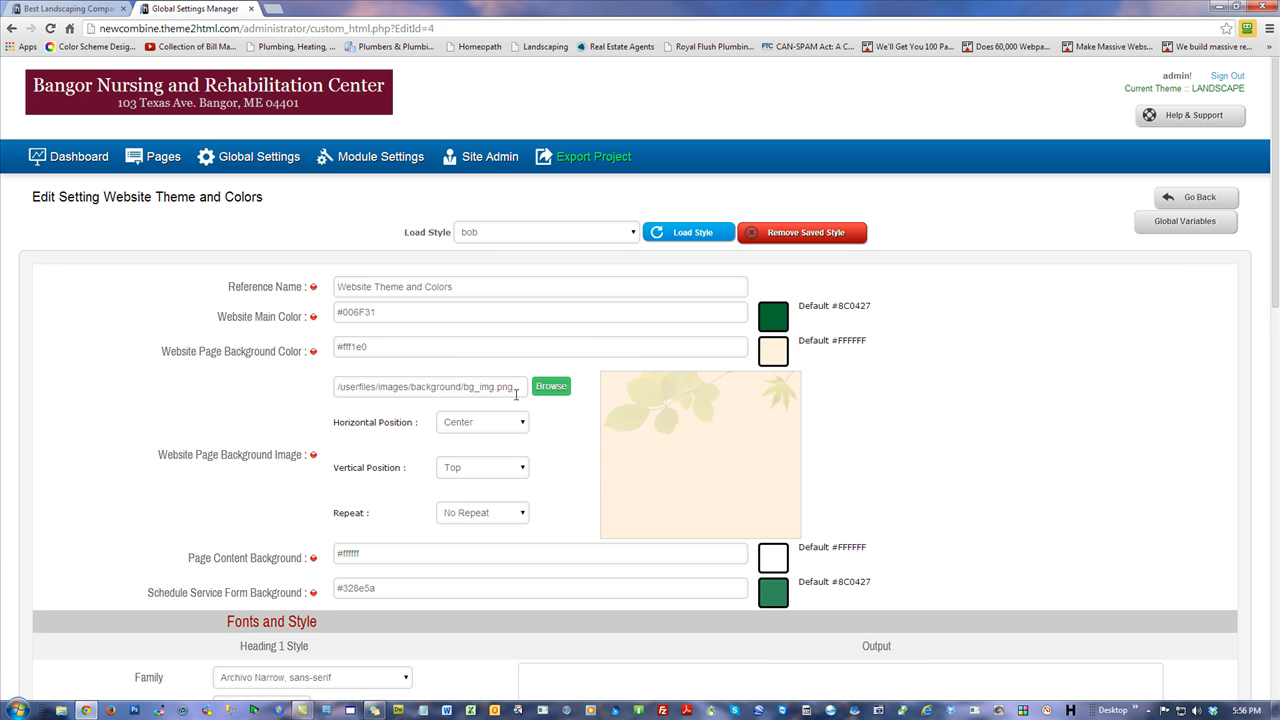
left_click_drag(516, 392, 50, 399)
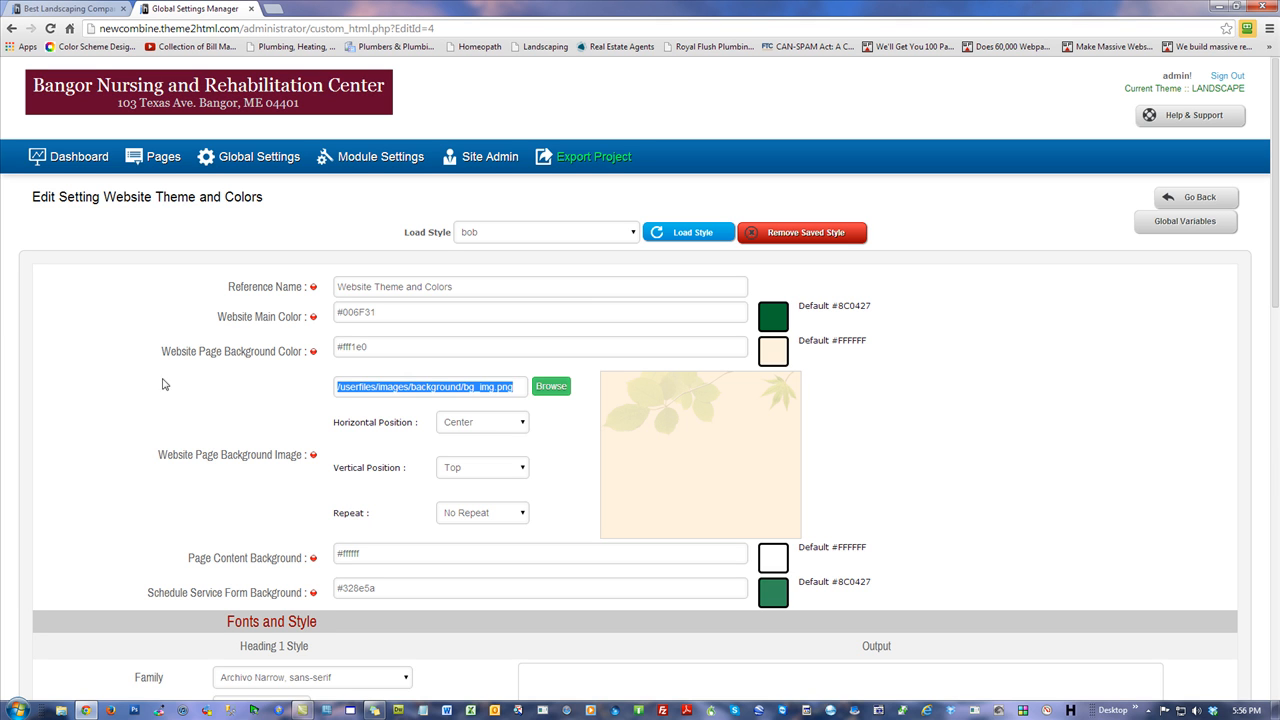
left_click(126, 324)
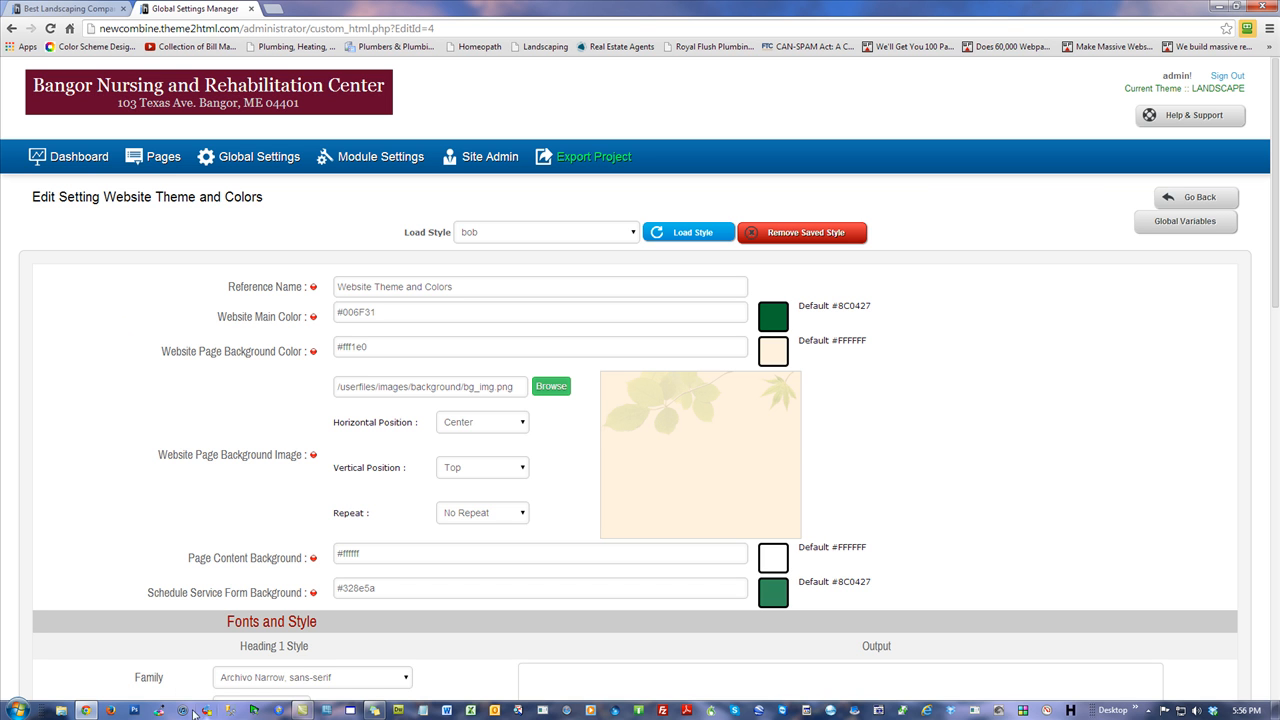
left_click(160, 710)
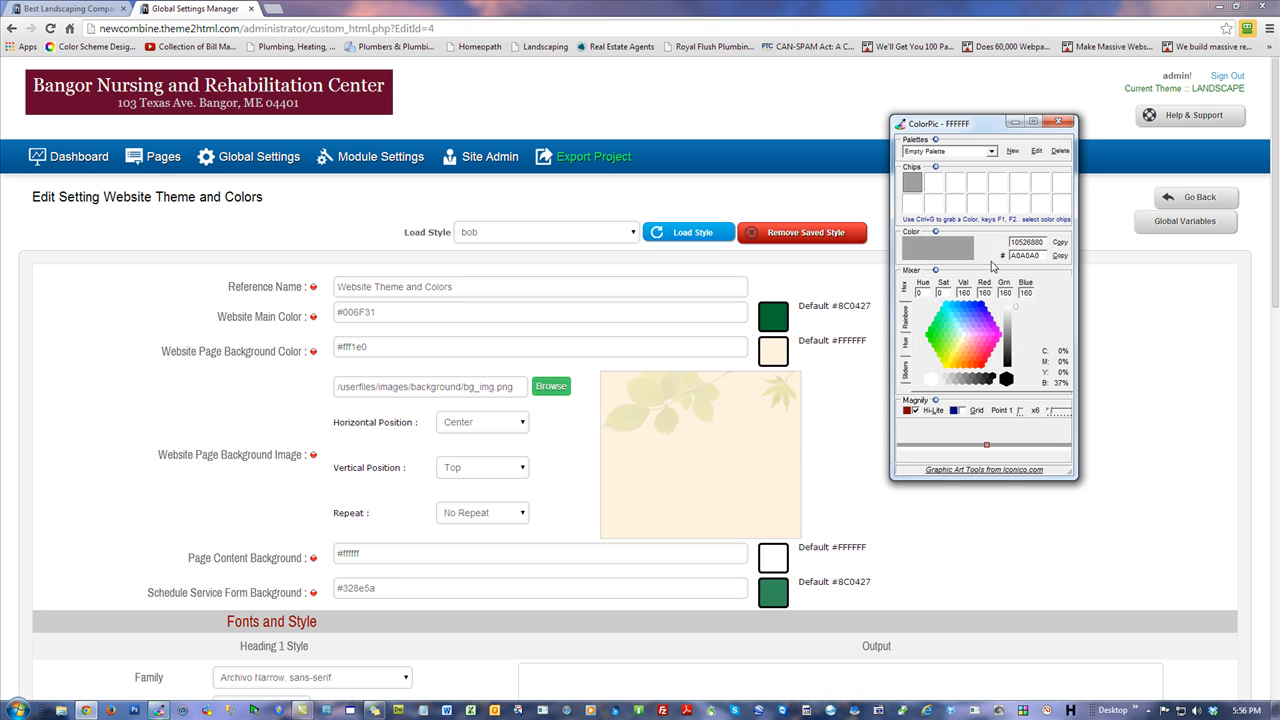
key("ctrl+g")
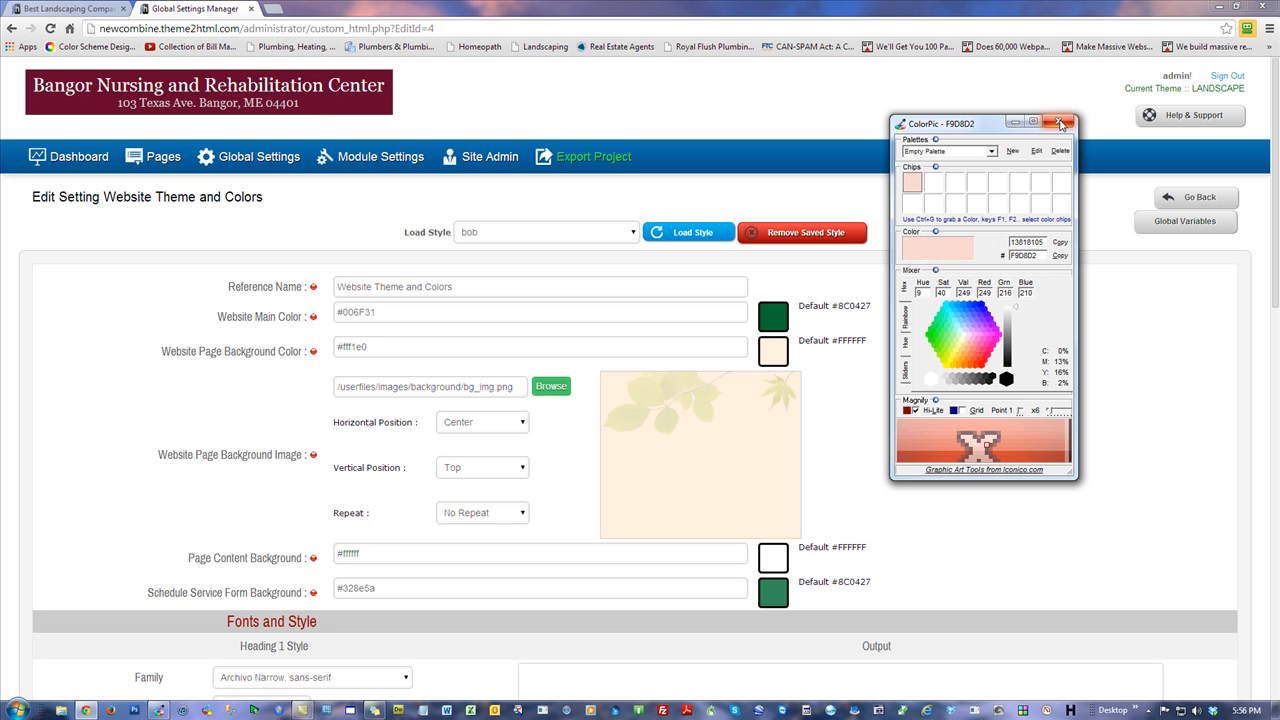
Open Color Scheme Designer in a new browser page and set its base color to RGB 66042D
left_click(370, 7)
left_click(272, 8)
left_click(92, 47)
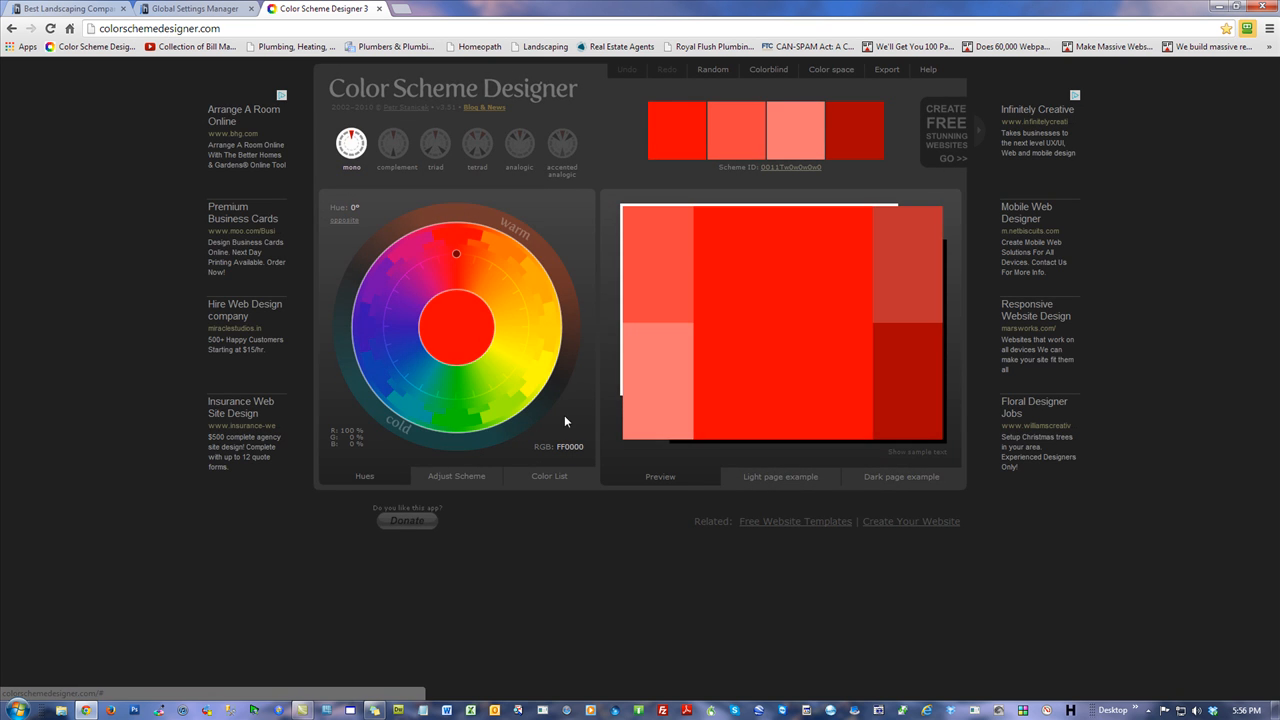
left_click(570, 447)
type("66042D")
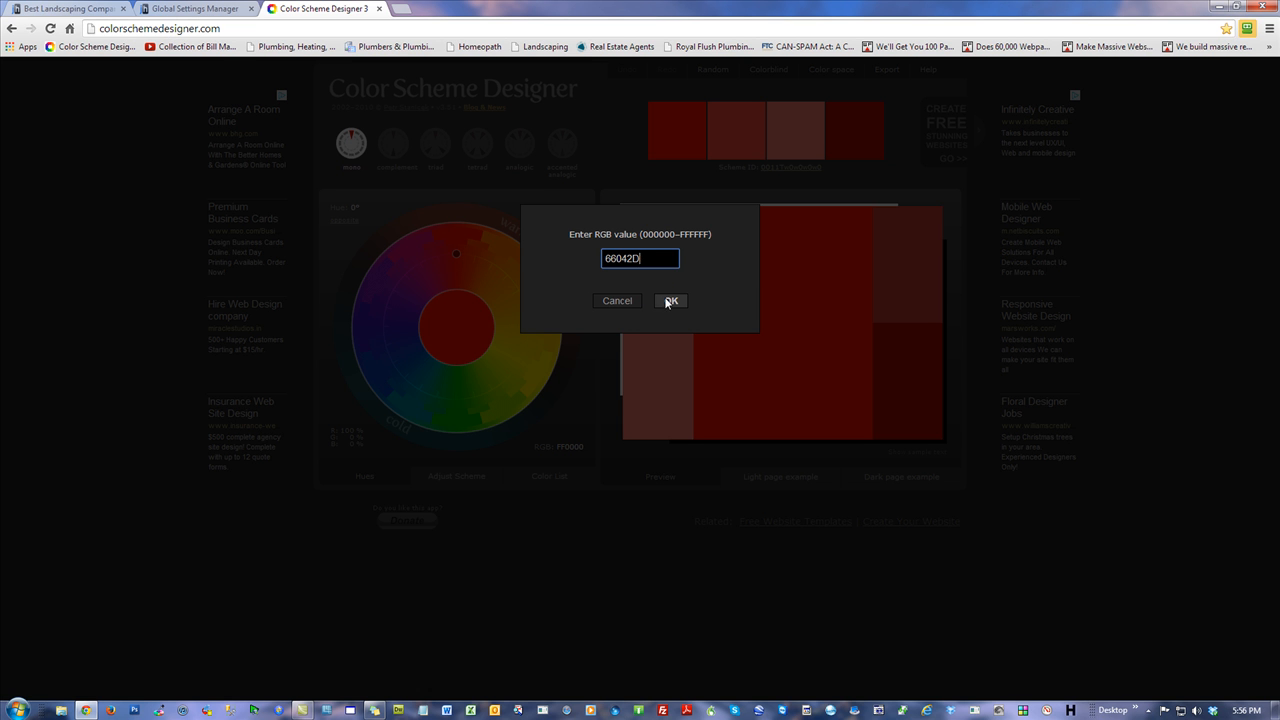
left_click(670, 301)
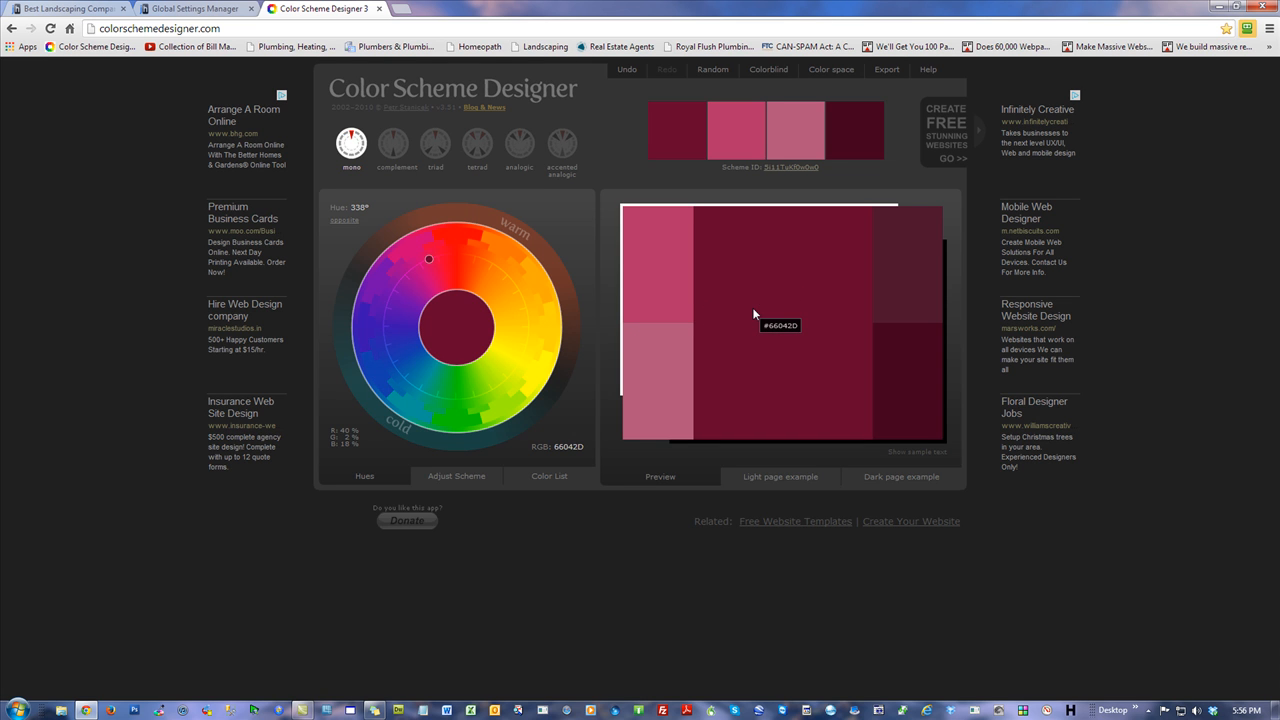
Set the Website Page Background Color to #66042d, update the theme settings, and reload the demo's home page to check it
left_click(168, 10)
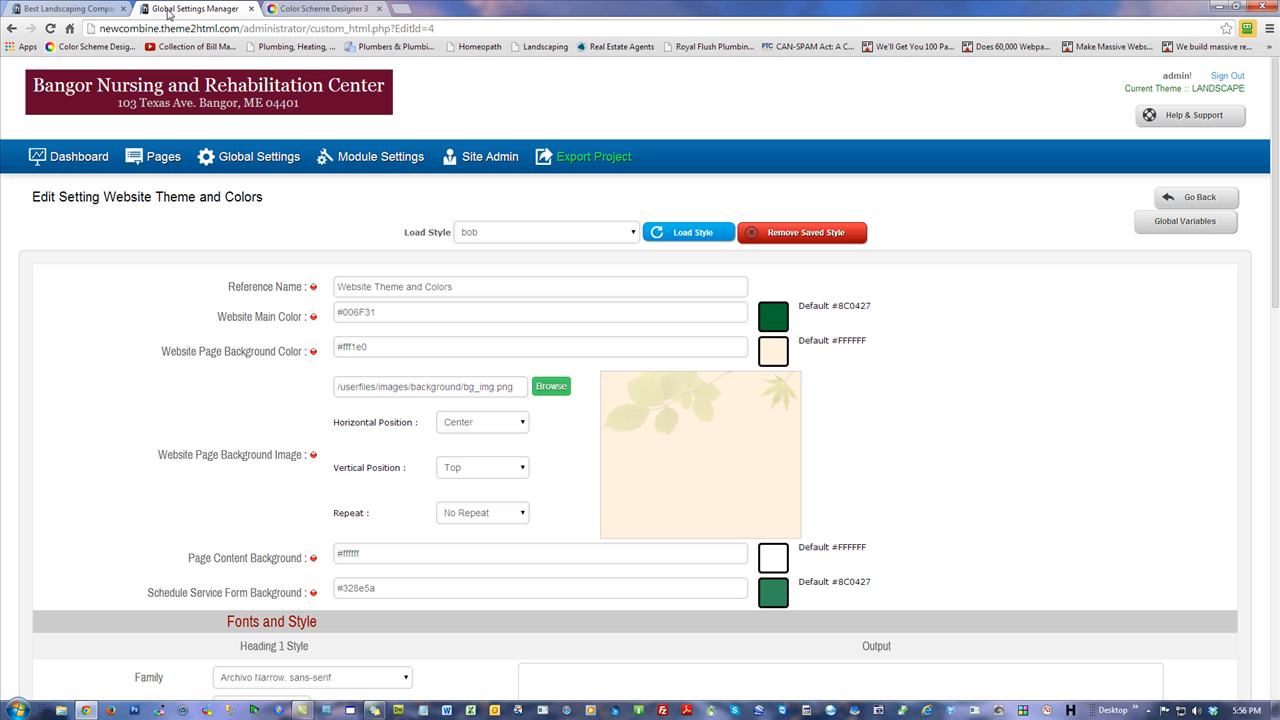
double_click(346, 349)
type("6")
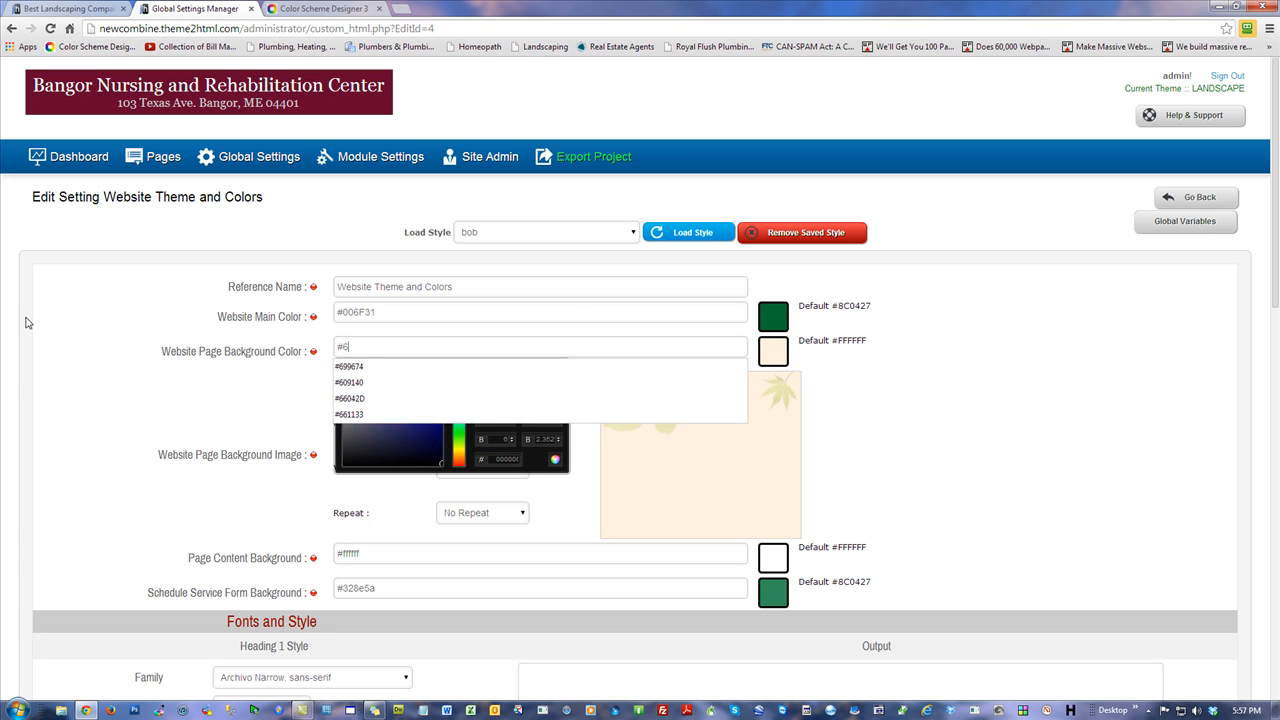
type("6042")
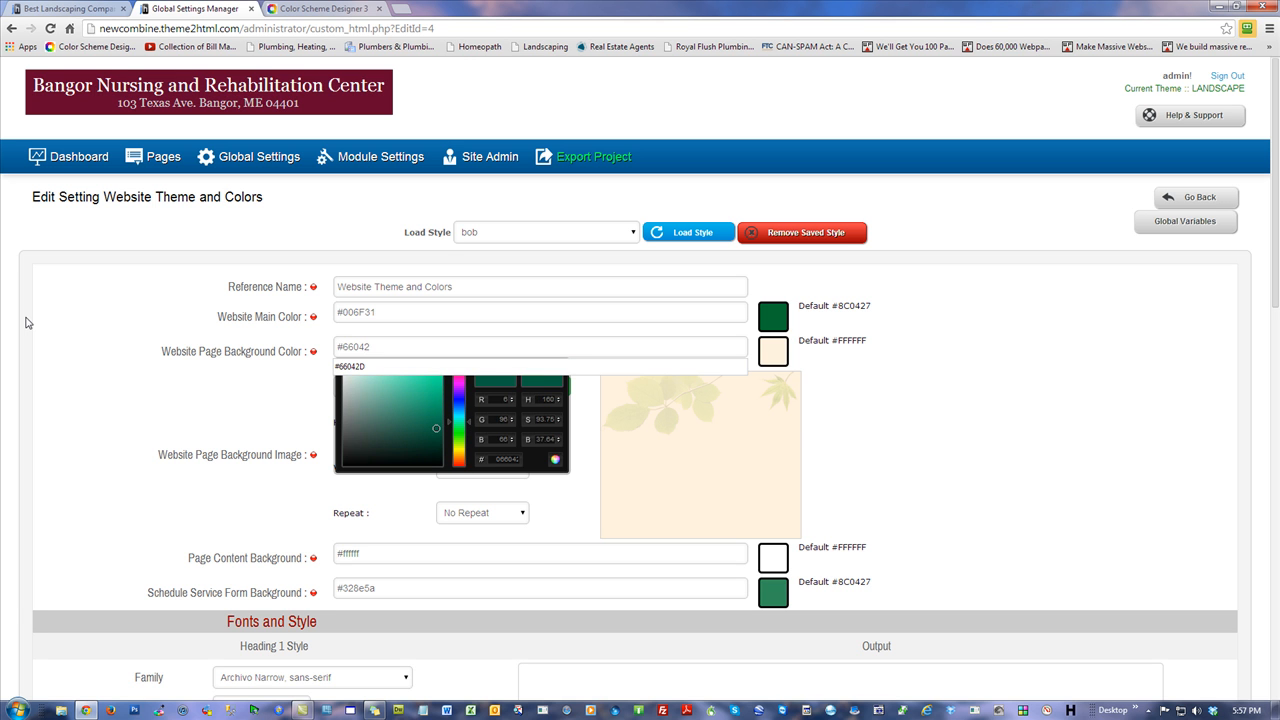
type("d")
left_click(75, 303)
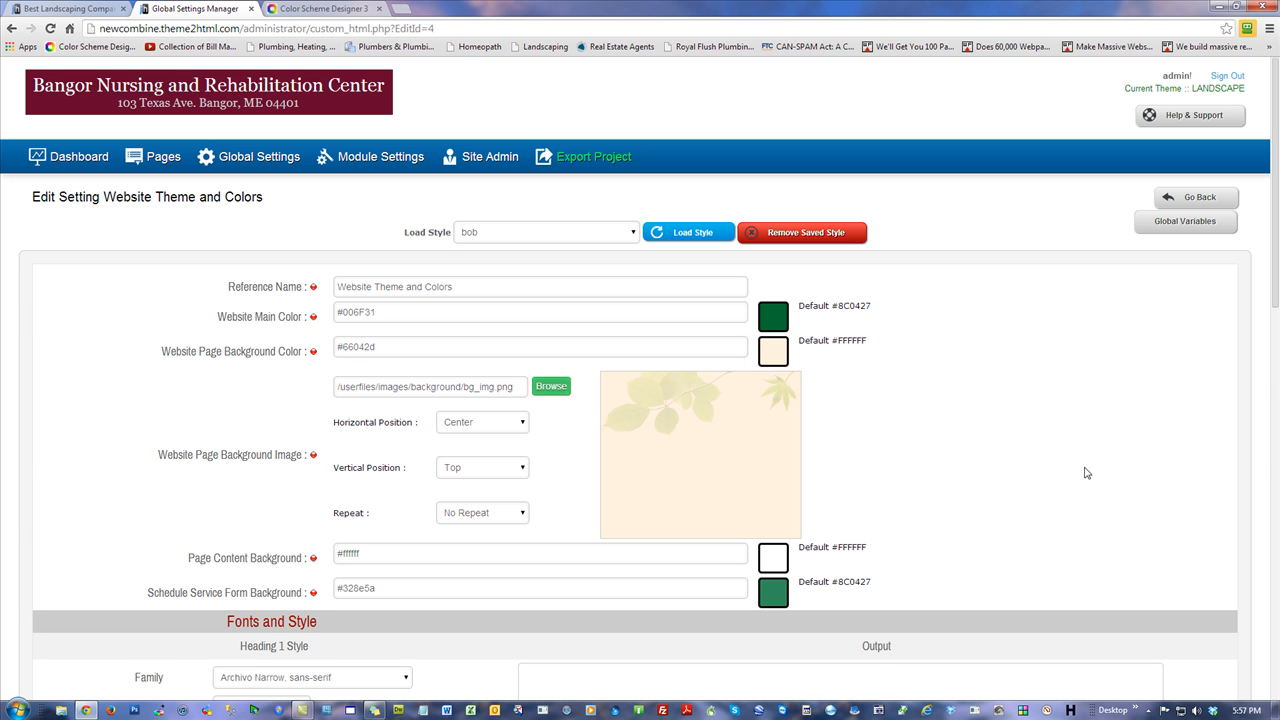
scroll(1088, 470, "down", 10)
left_click(1066, 585)
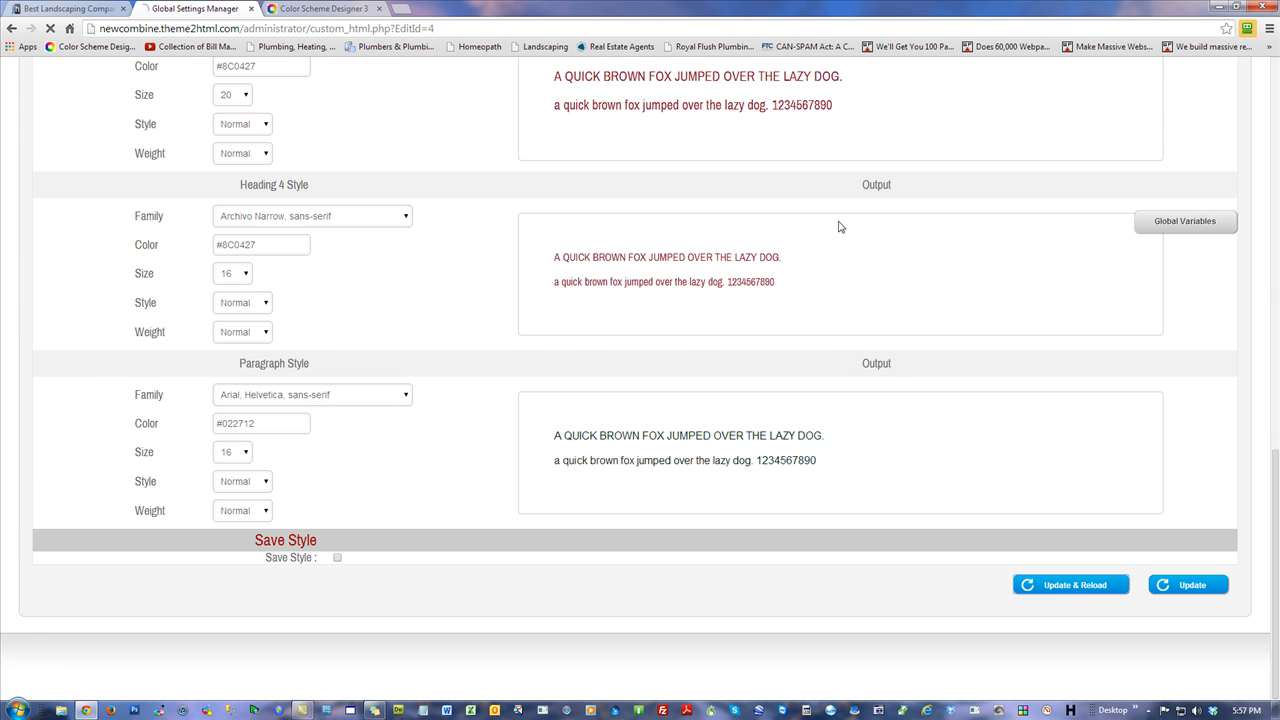
left_click(77, 10)
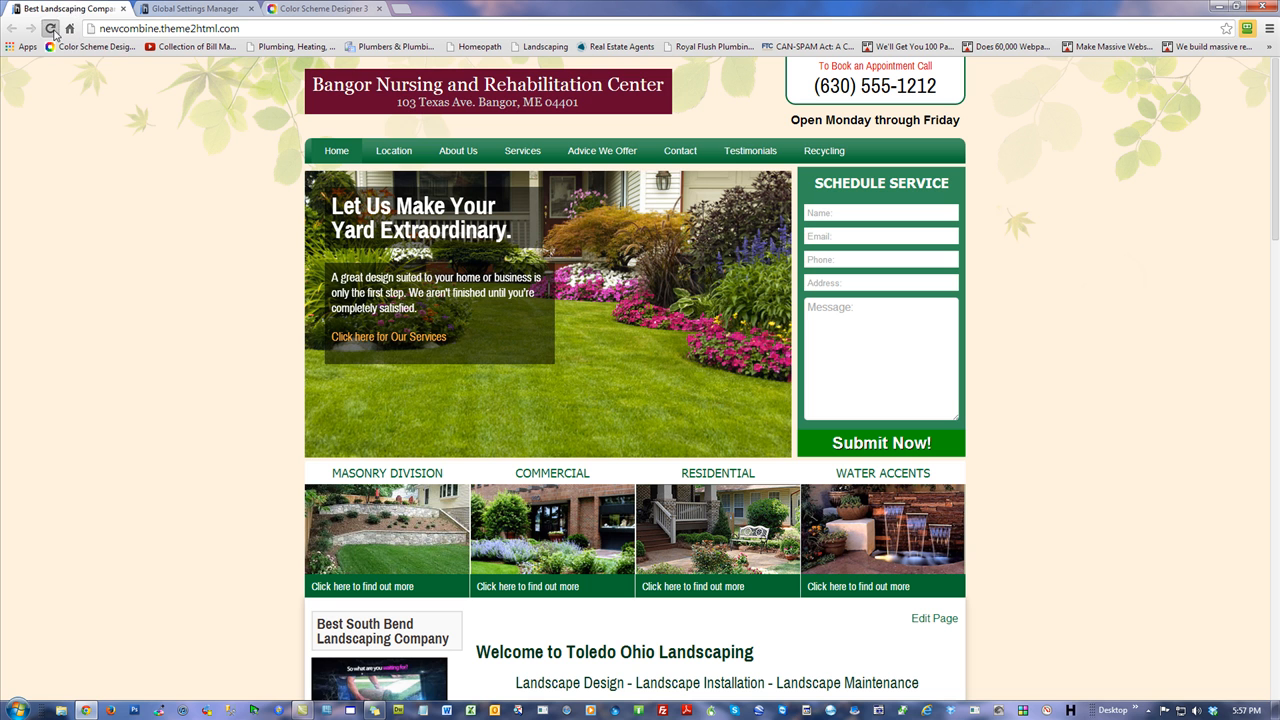
key("F5")
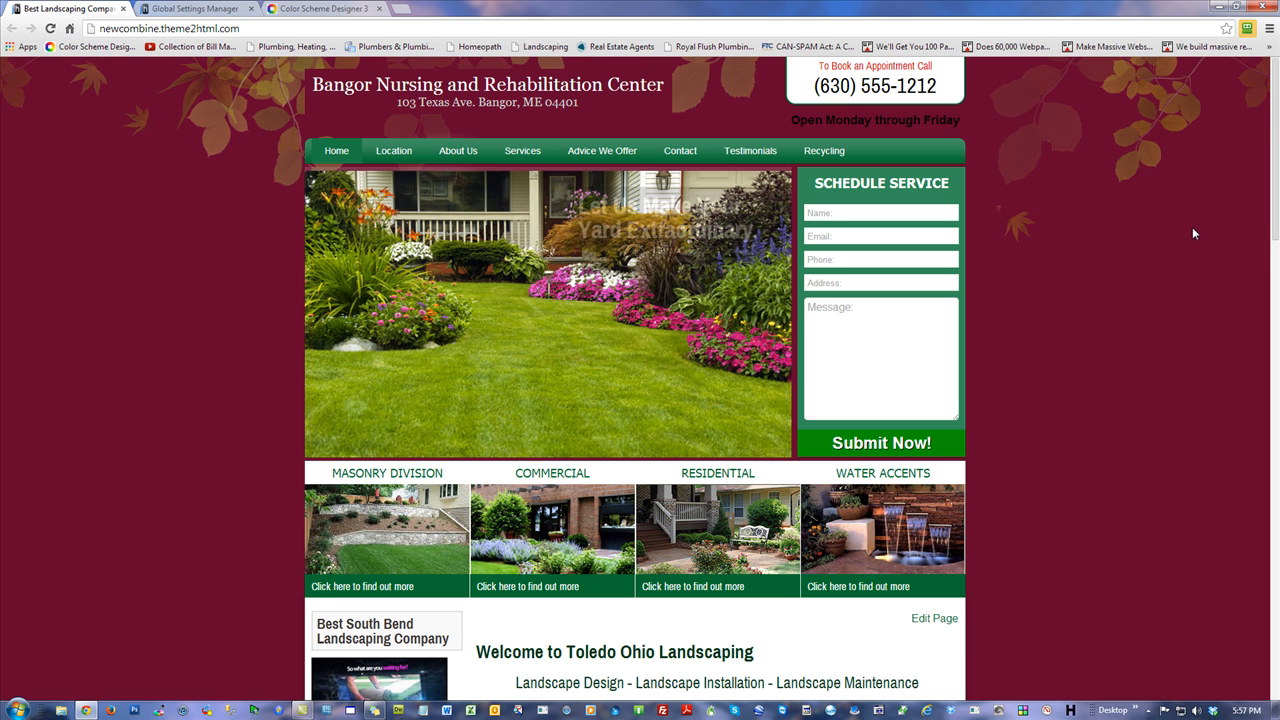
Copy the page background color value #66042d into the Website Main Color setting
left_click(205, 10)
left_click_drag(431, 321, 59, 311)
left_click_drag(387, 345, 183, 357)
key("ctrl+c")
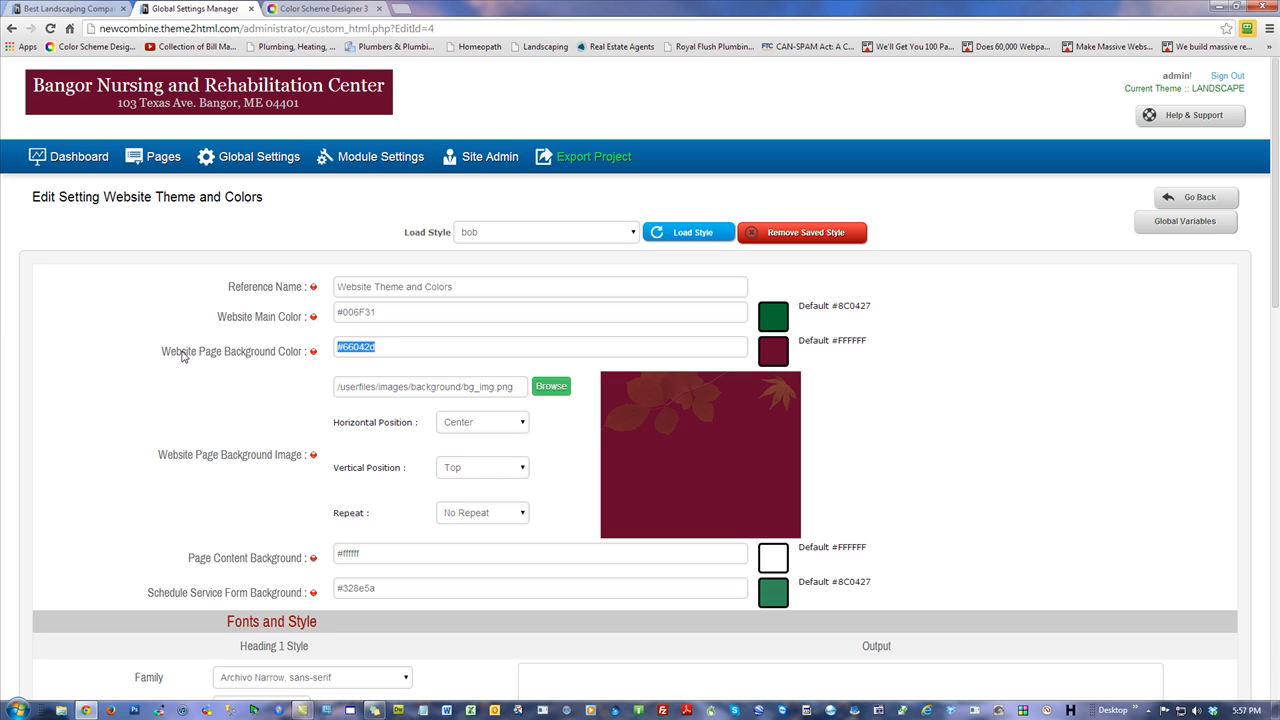
left_click(361, 318)
key("ctrl+a")
key("ctrl+v")
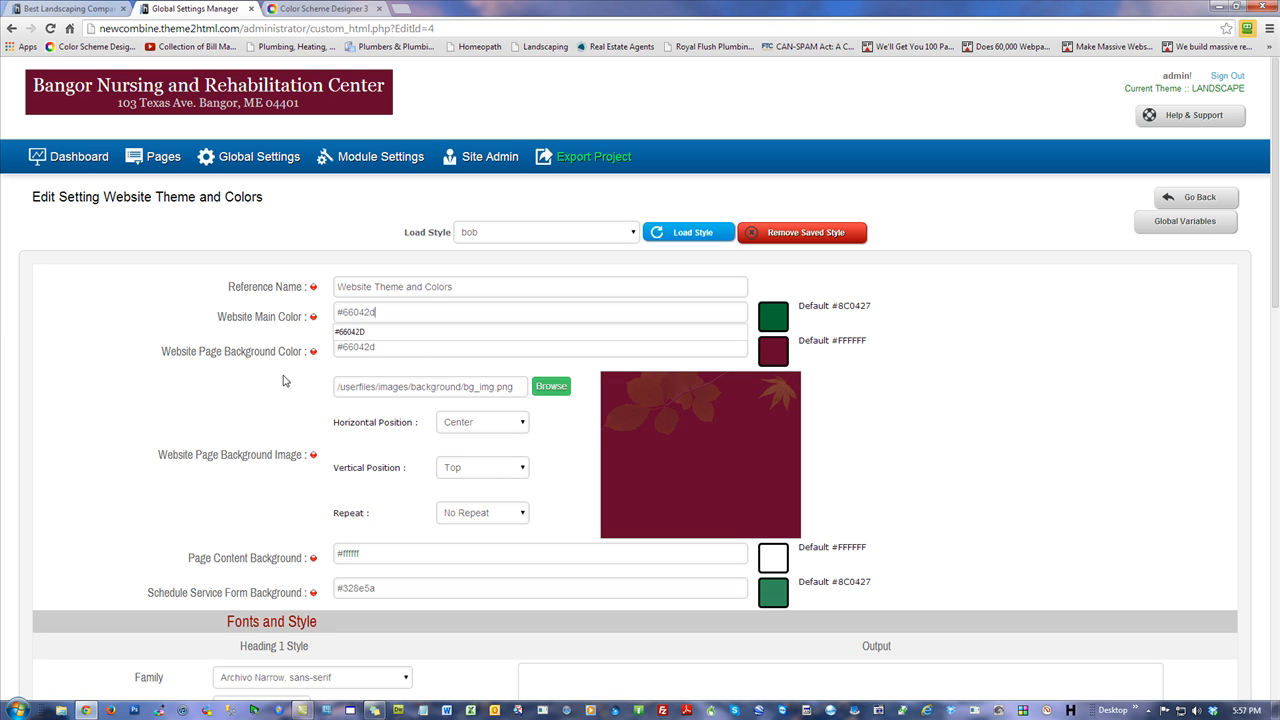
Set the Website Page Background Color to #ffffff, update the theme settings, and reload the home page to check its colors
left_click_drag(413, 350, 289, 357)
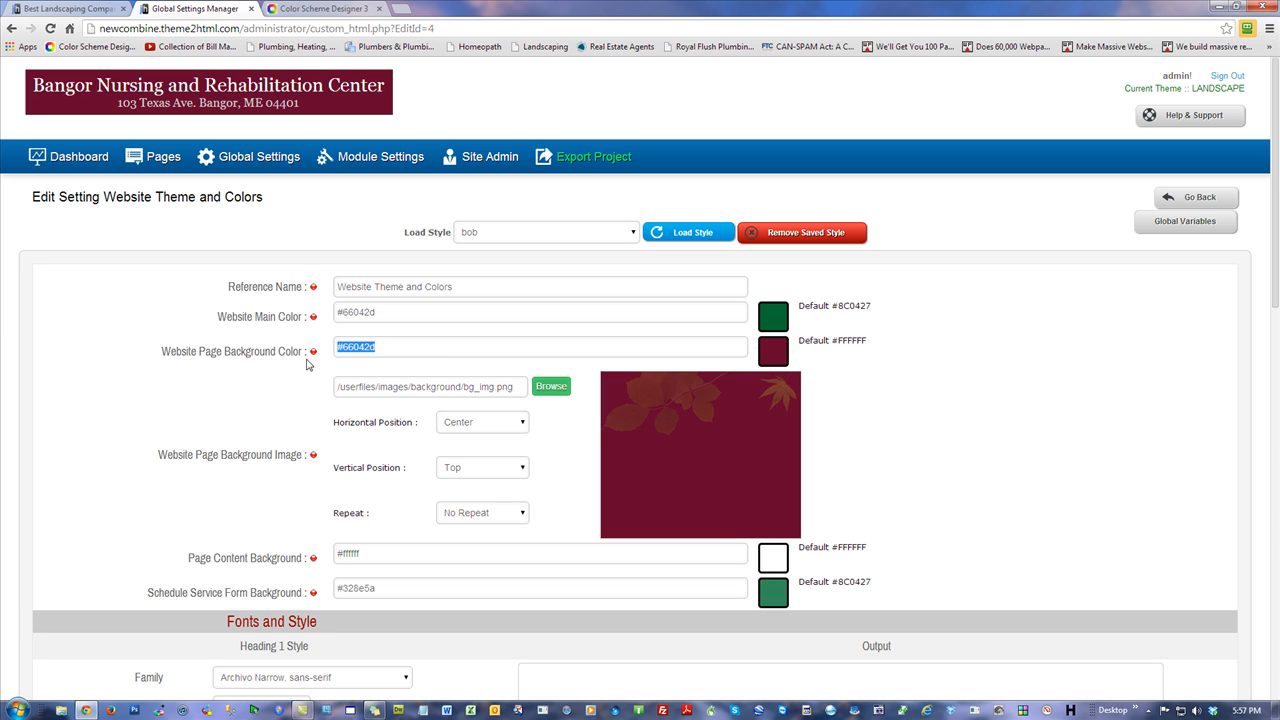
type("#ffffff")
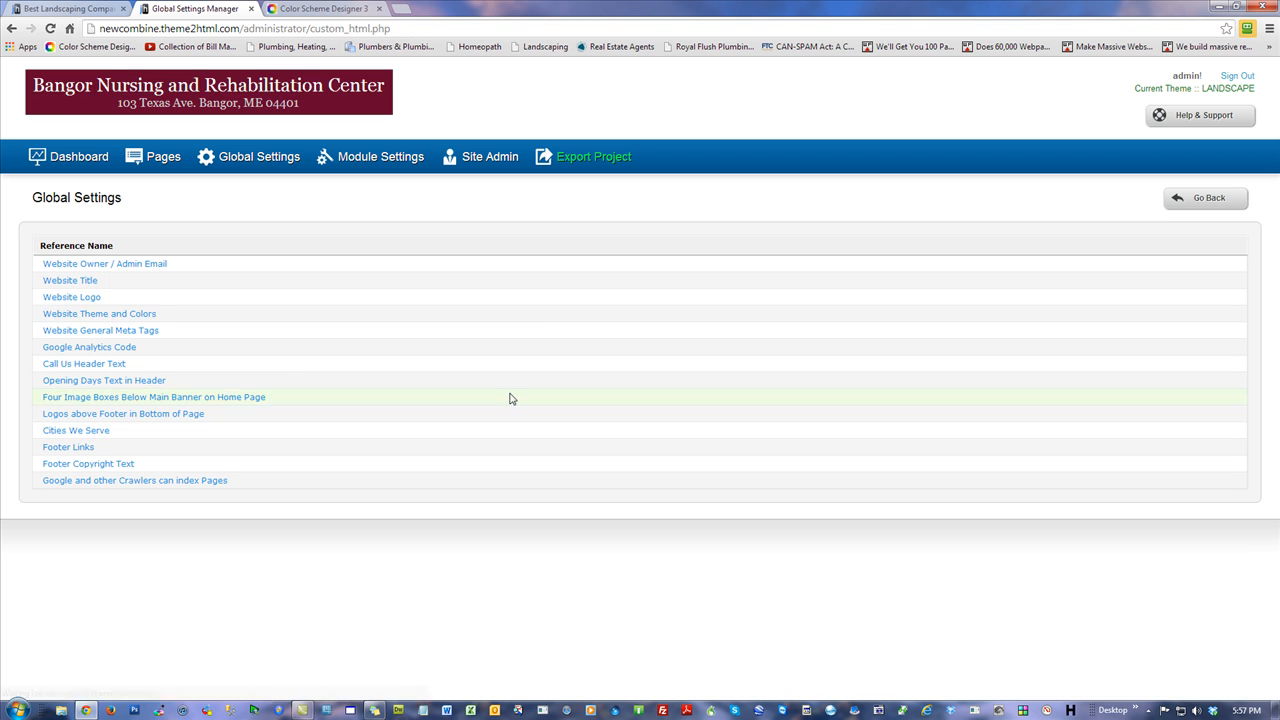
left_click(140, 314)
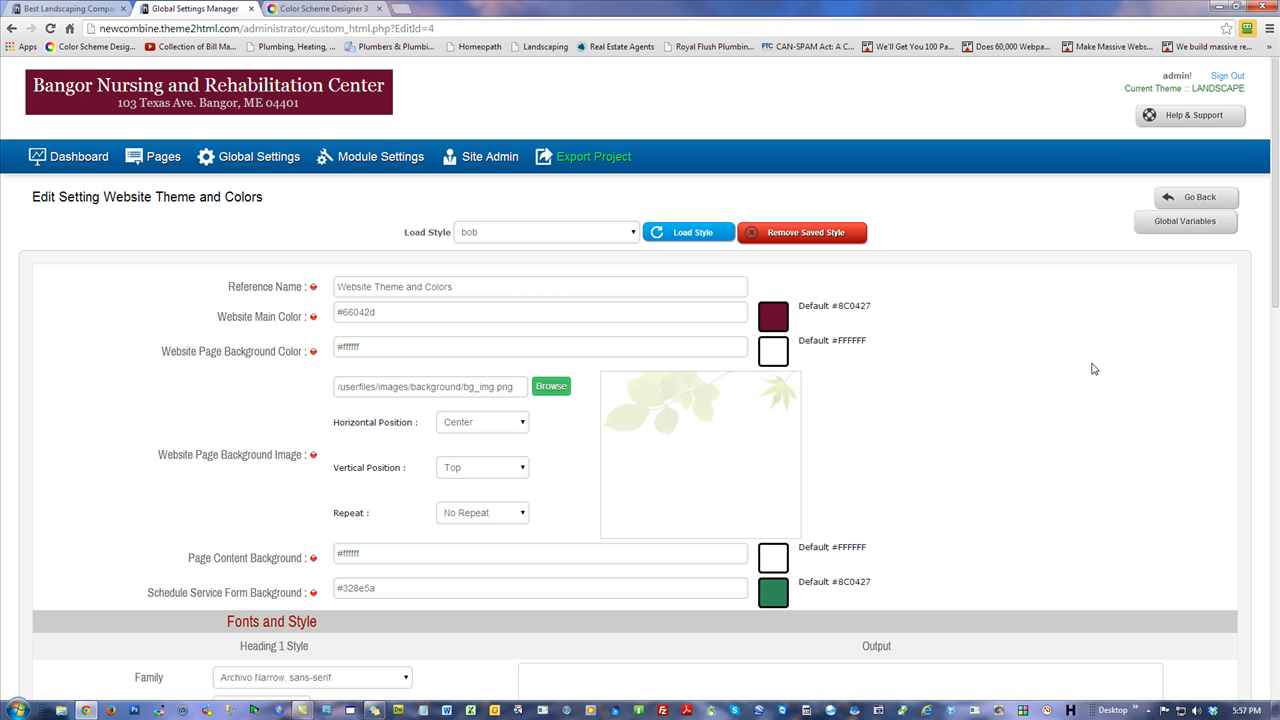
left_click(63, 12)
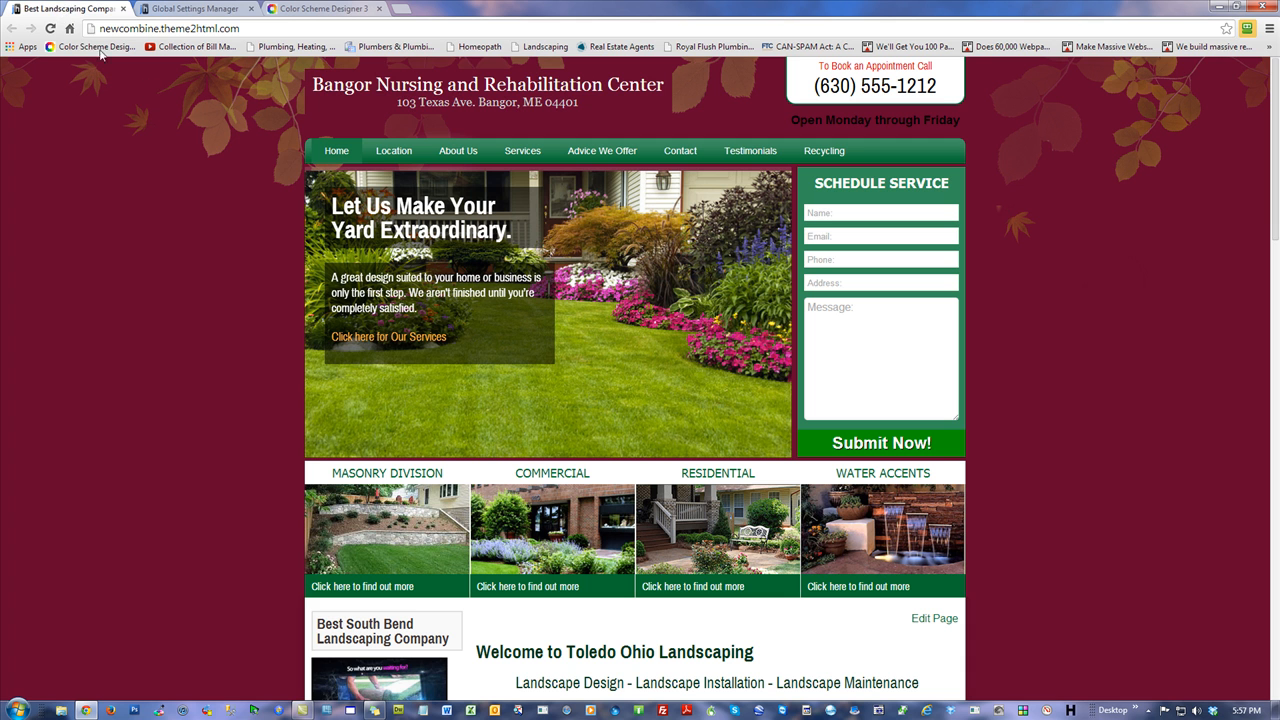
left_click(50, 28)
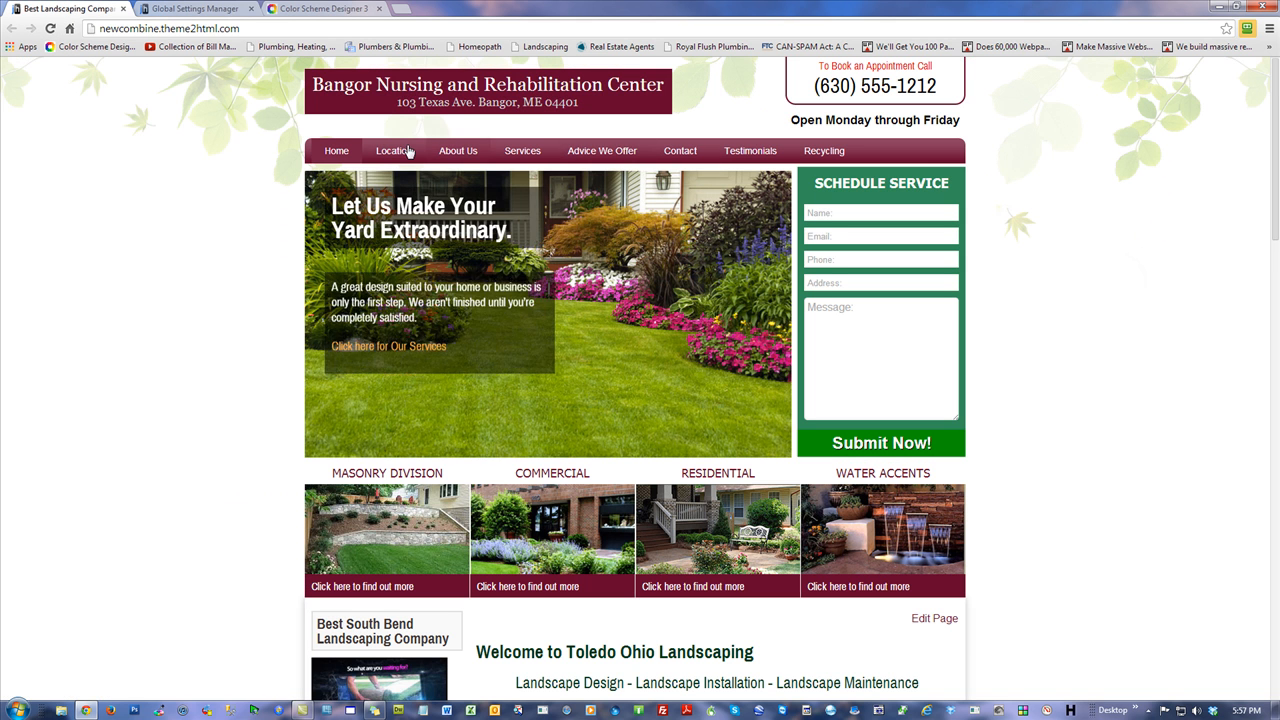
mouse_move(825, 155)
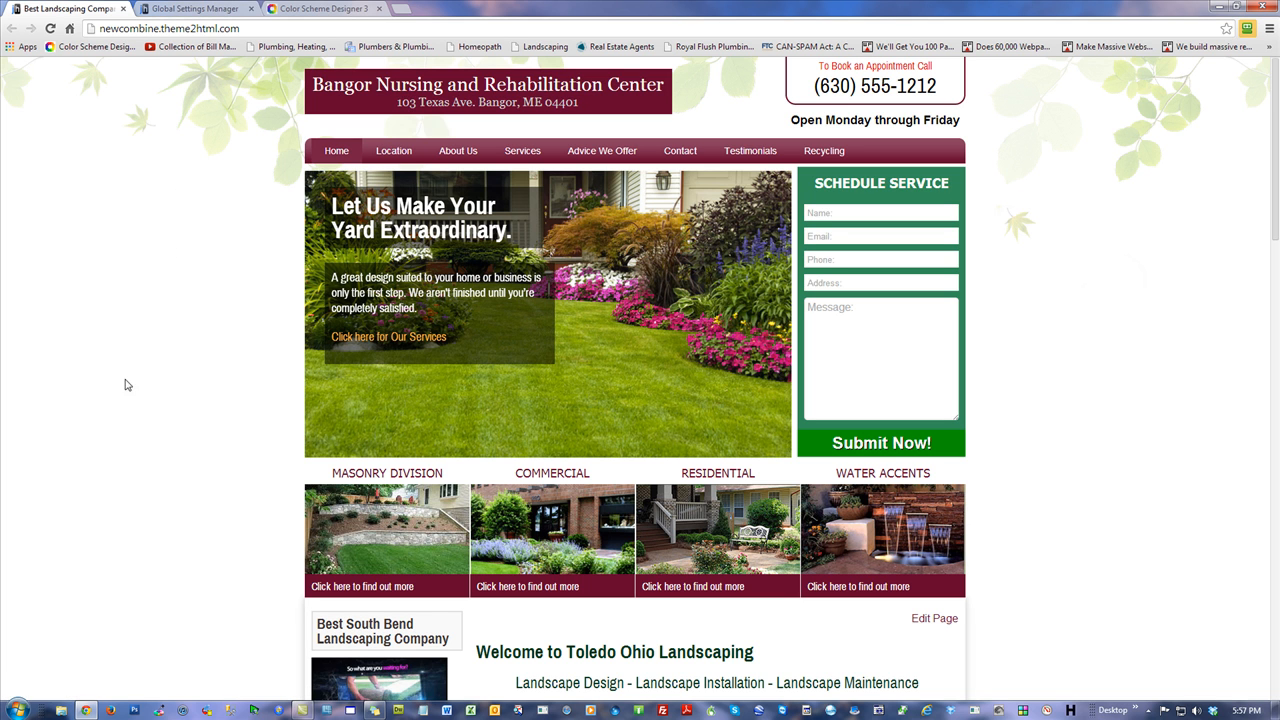
Derive lighter tints in Color Scheme Designer by setting the base color to B3547C and from there to D99AB5
left_click(320, 8)
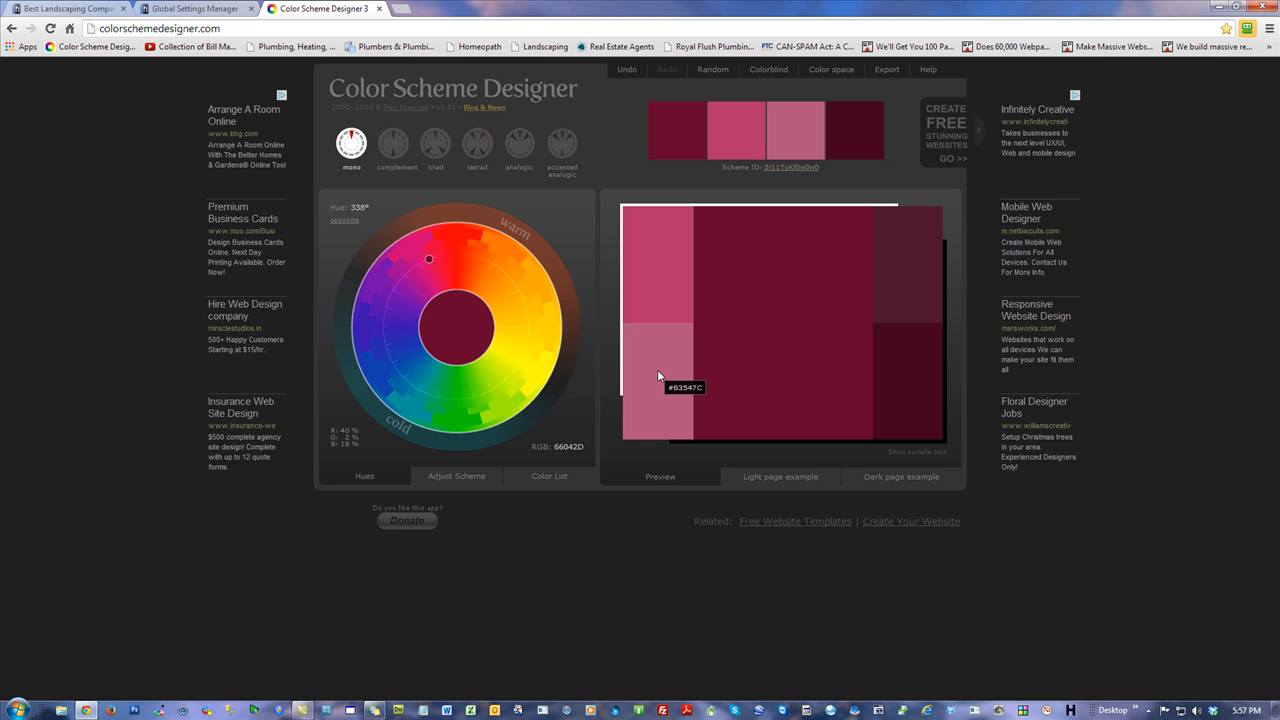
left_click(568, 446)
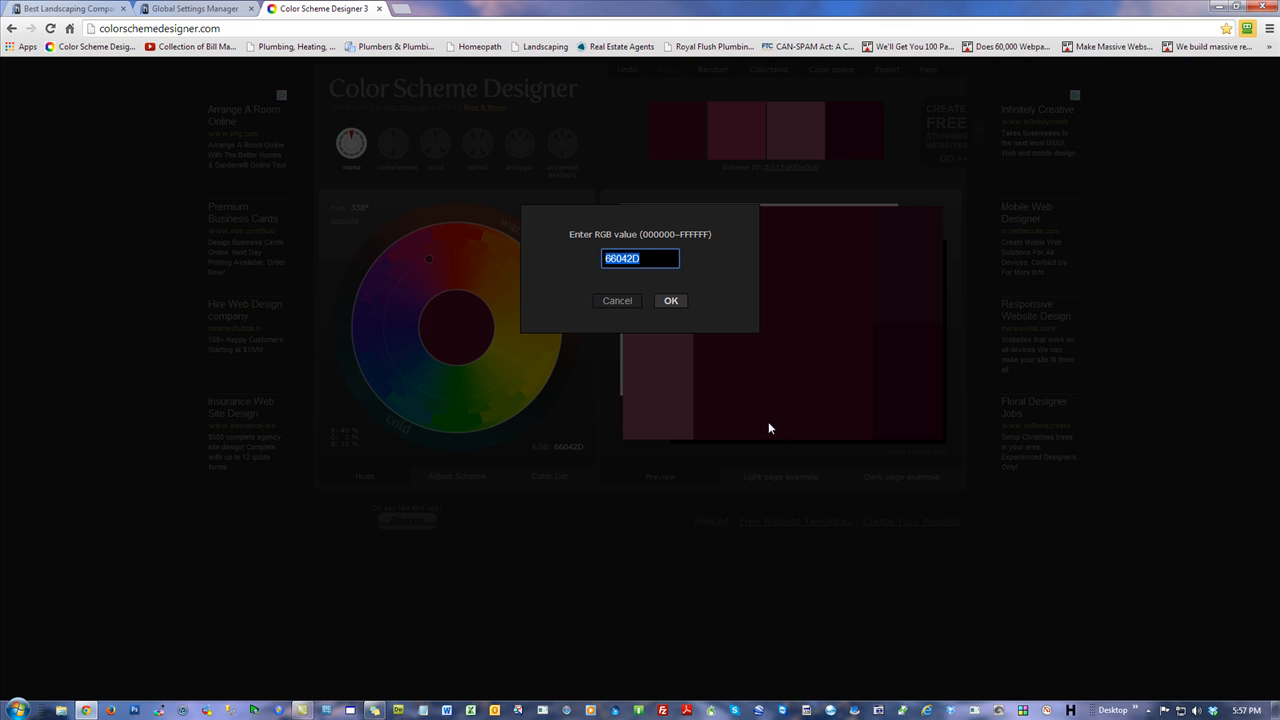
type("b3547c")
key("Return")
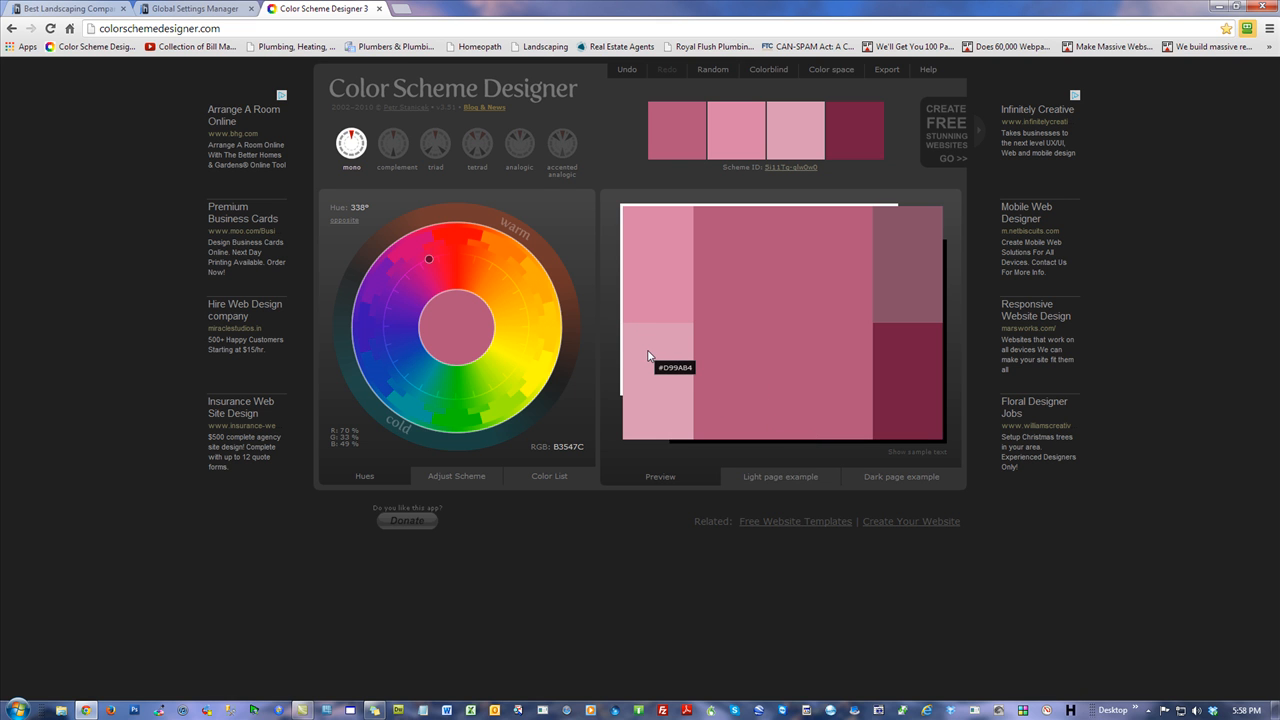
left_click(563, 449)
type("d")
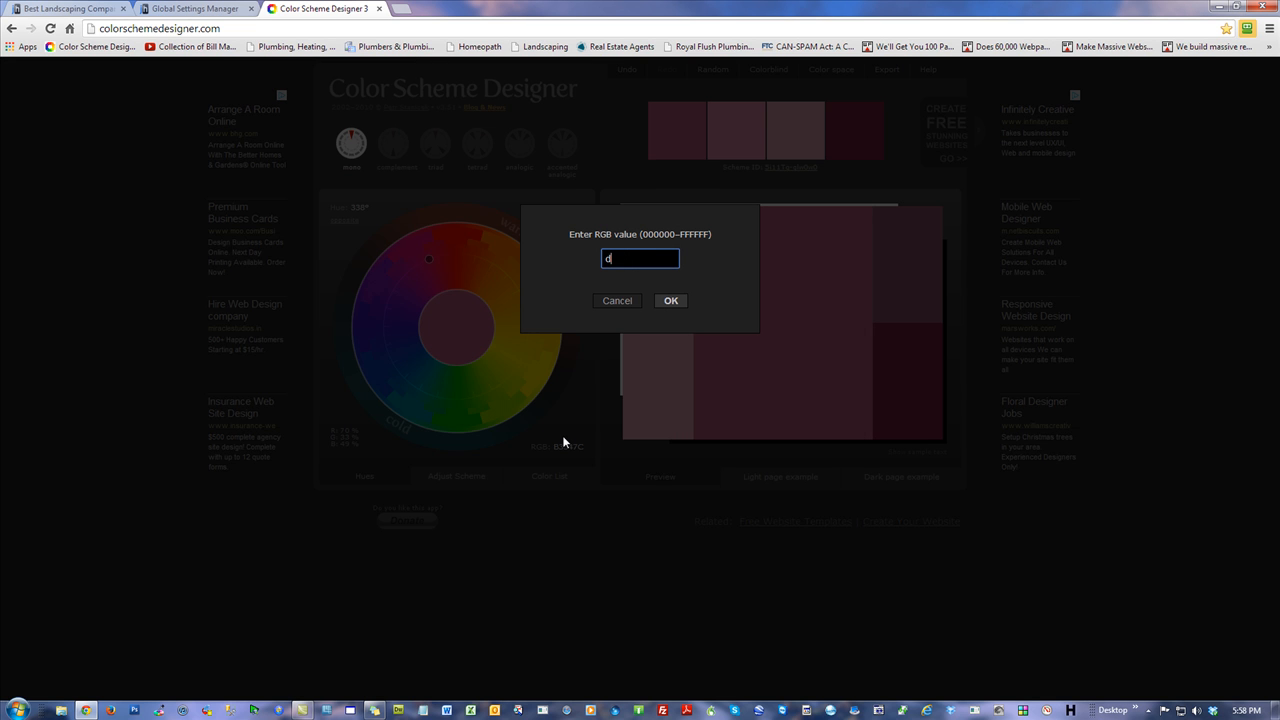
type("99ab5")
key("Return")
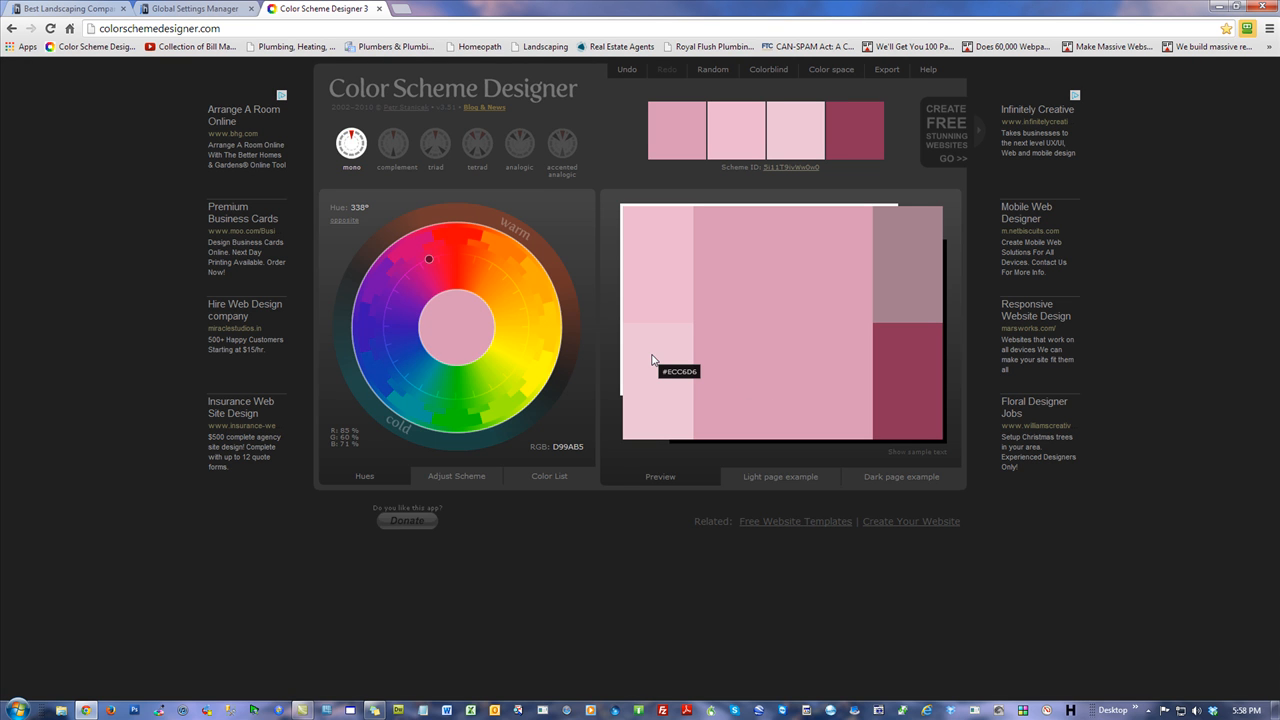
Set the Website Page Background Color to #ecc6d6, update the theme settings, and reload the home page to check the background
left_click(190, 9)
double_click(344, 351)
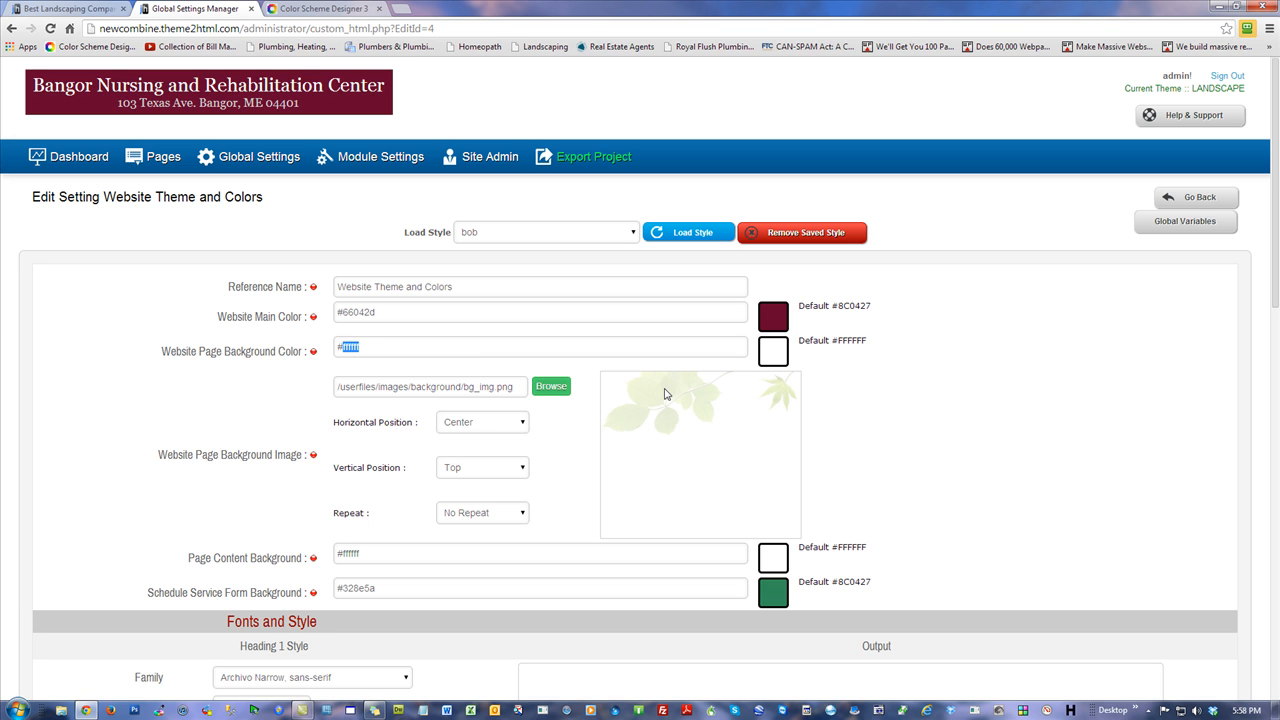
type("ecc6d6")
scroll(1064, 410, "down", 10)
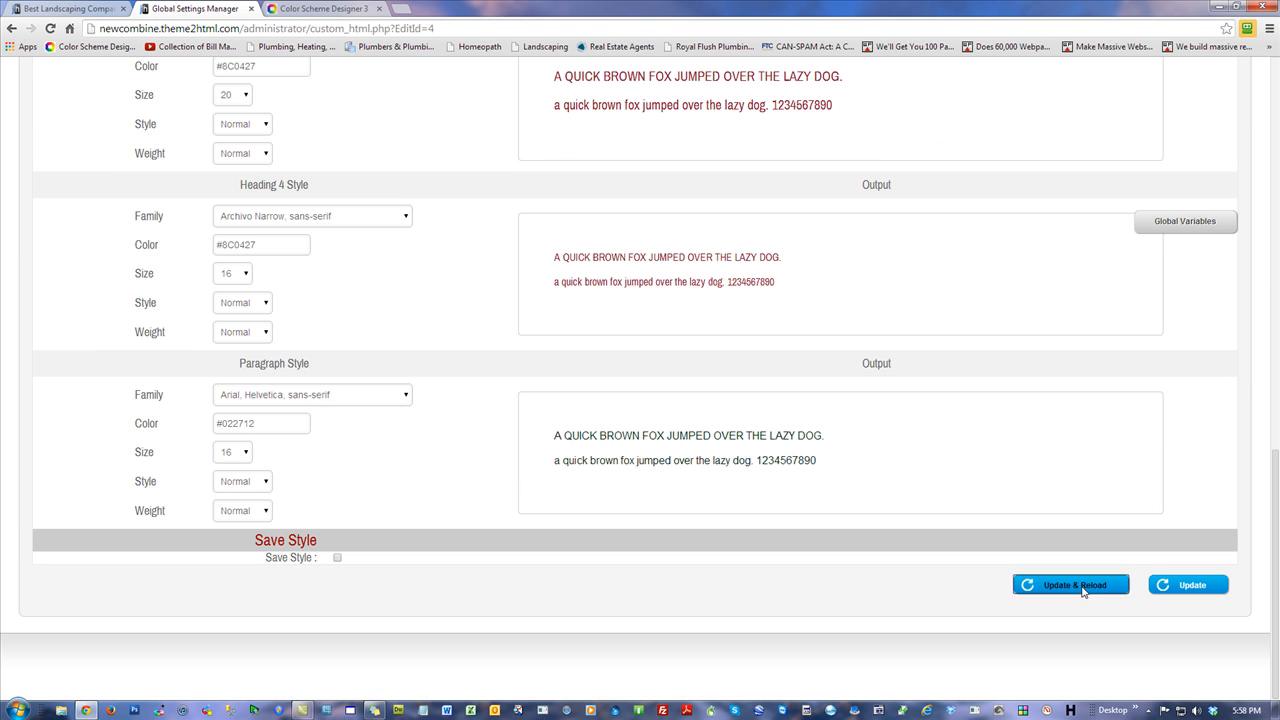
left_click(1078, 588)
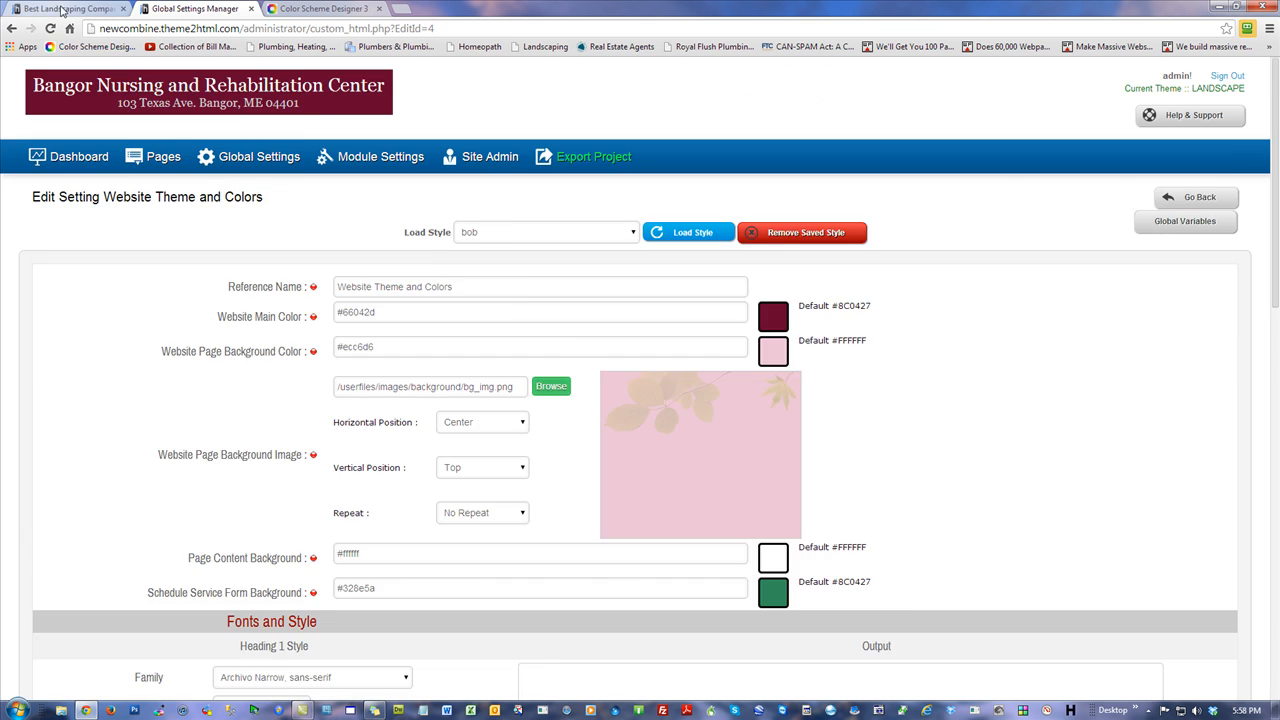
left_click(62, 9)
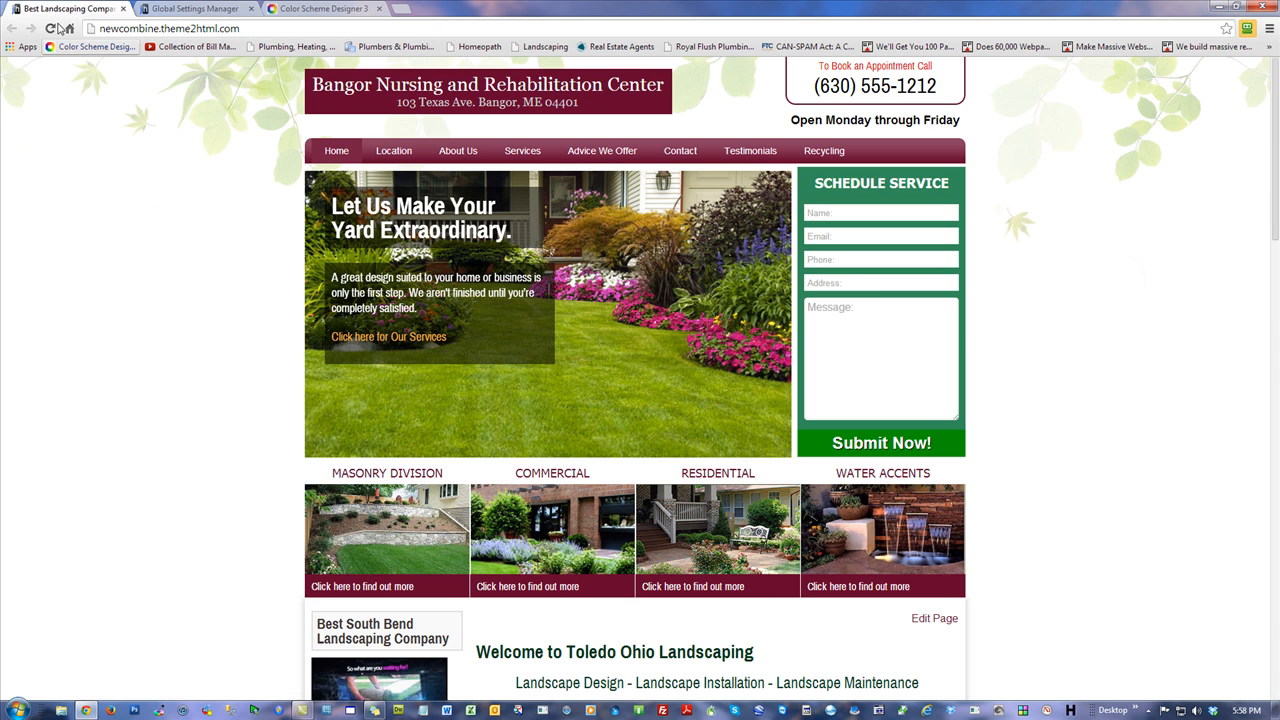
left_click(50, 29)
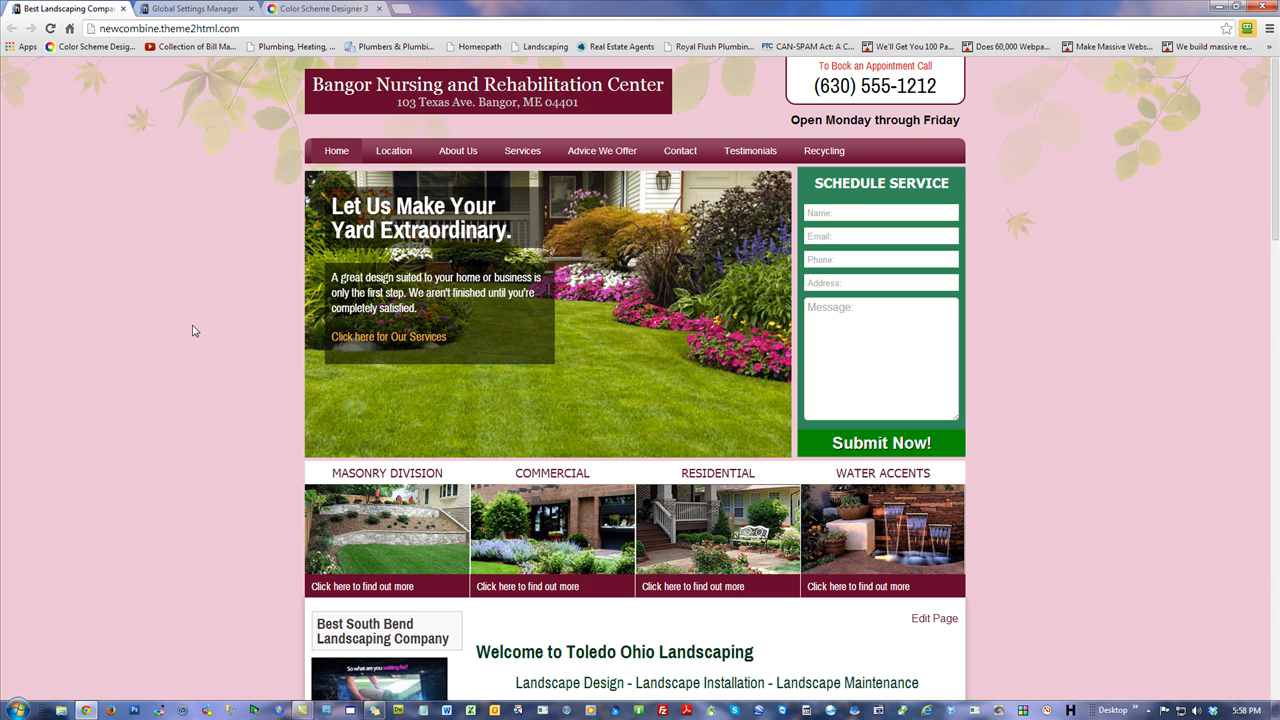
Set Color Scheme Designer's base color to ECC6D6 for even lighter tints, and return to the Website Theme and Colors settings
left_click(182, 8)
left_click(322, 8)
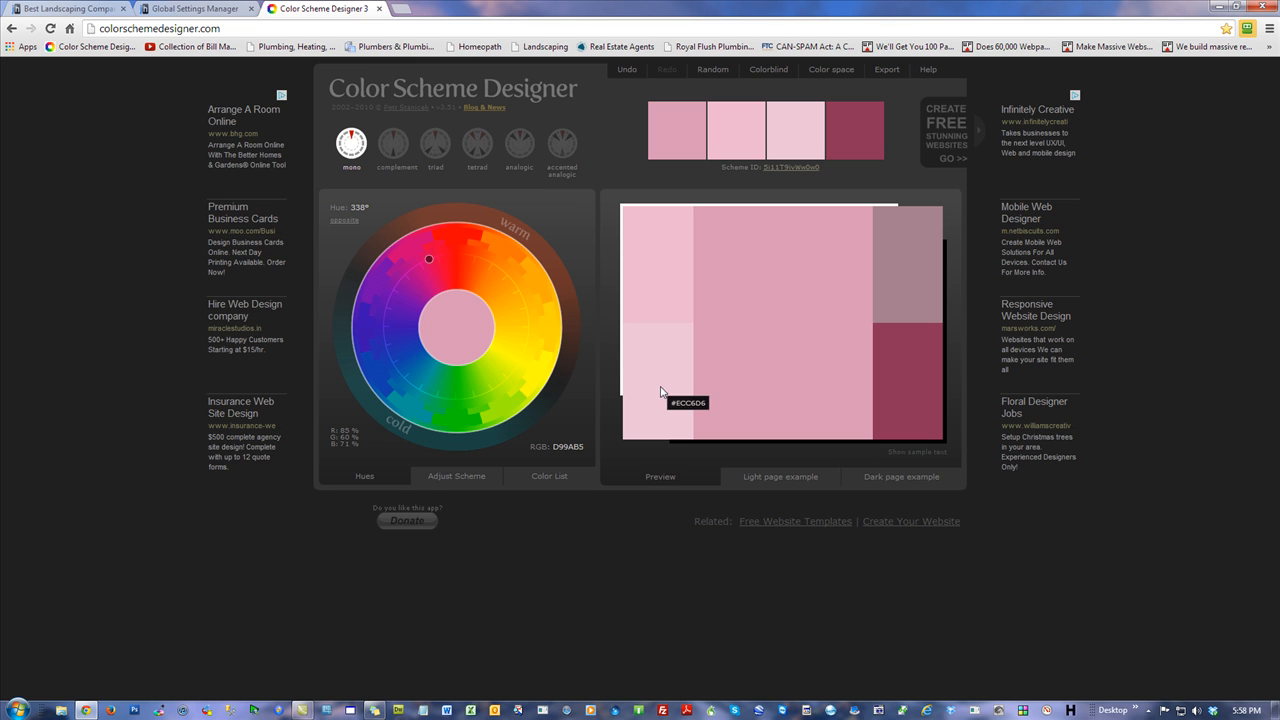
left_click(562, 446)
type("ecc6d6")
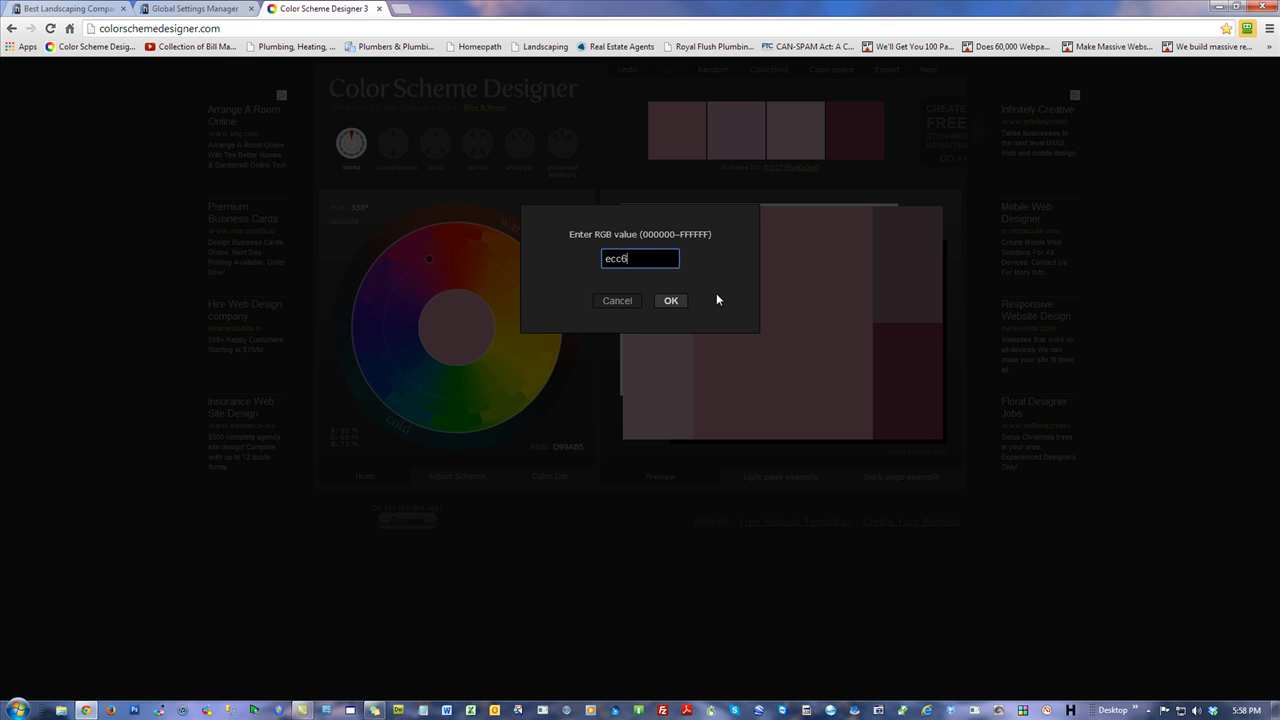
key("Return")
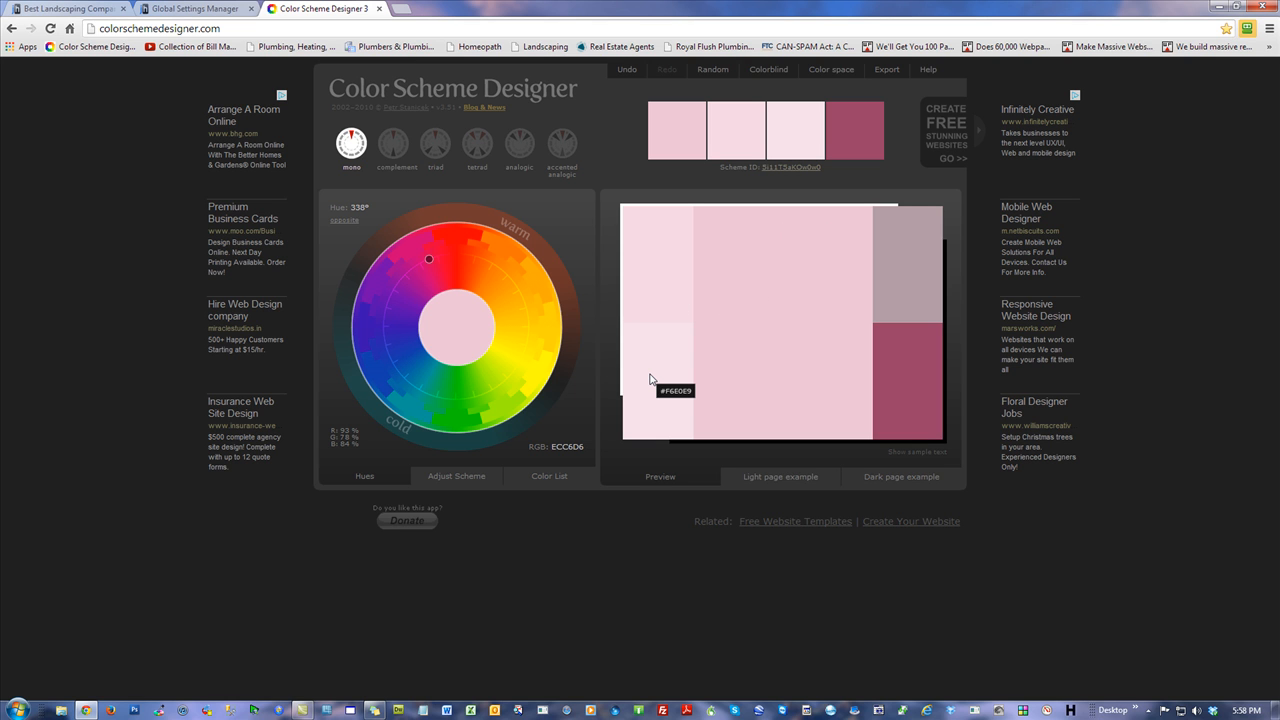
left_click(190, 10)
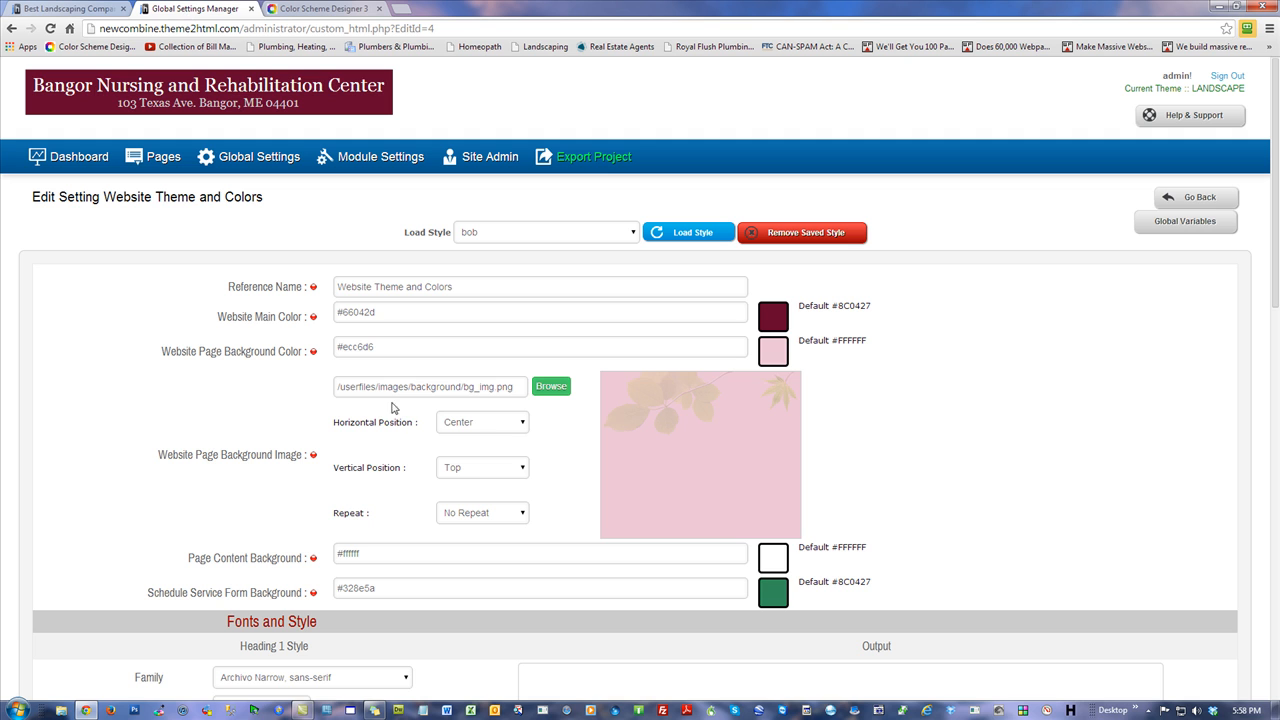